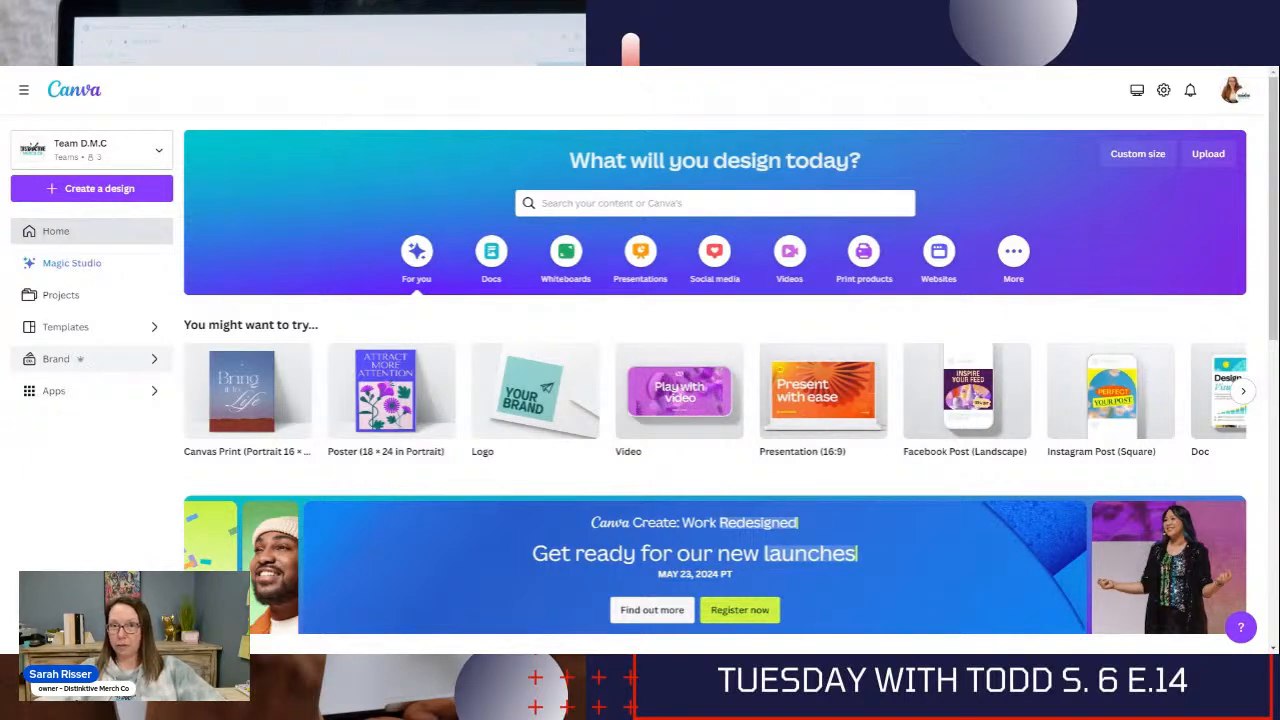
Open the Distinktive Merch Co brand kit and review its logos, colors, fonts, brand voice, photos, graphics and icons
{"action": "left_click", "coordinate": [80, 360]}
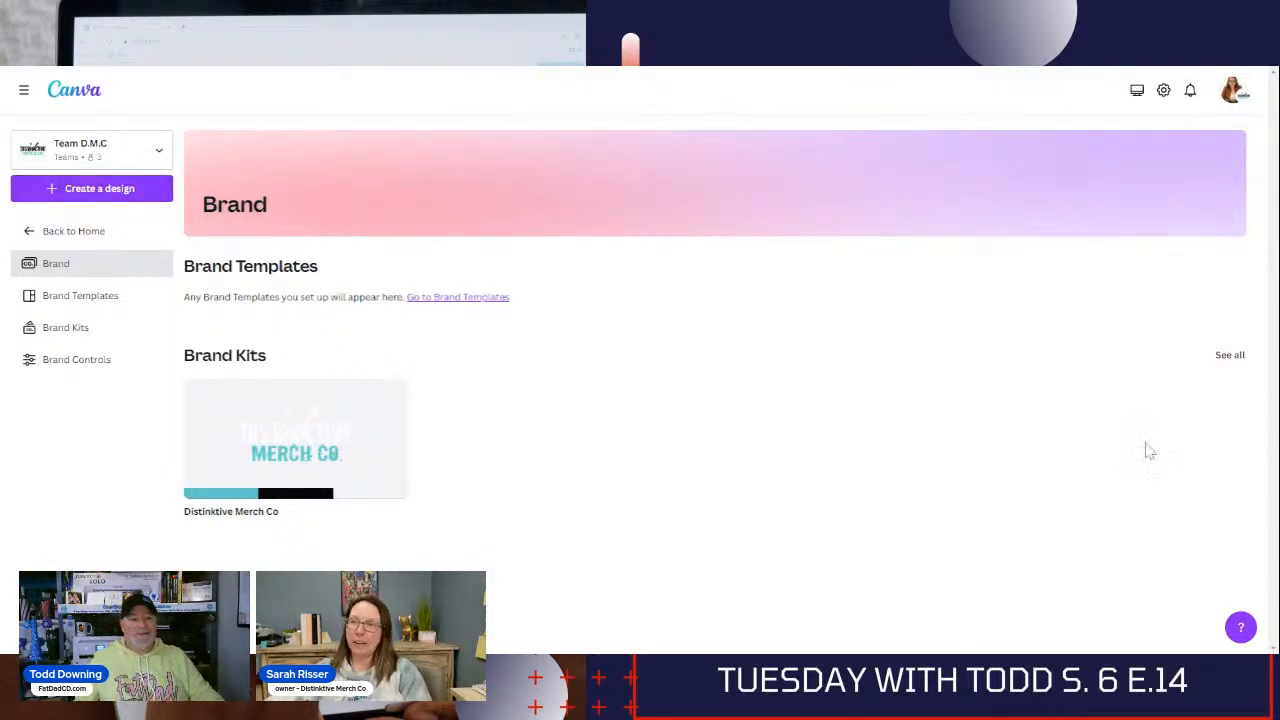
{"action": "mouse_move", "coordinate": [340, 507]}
{"action": "left_click", "coordinate": [335, 415]}
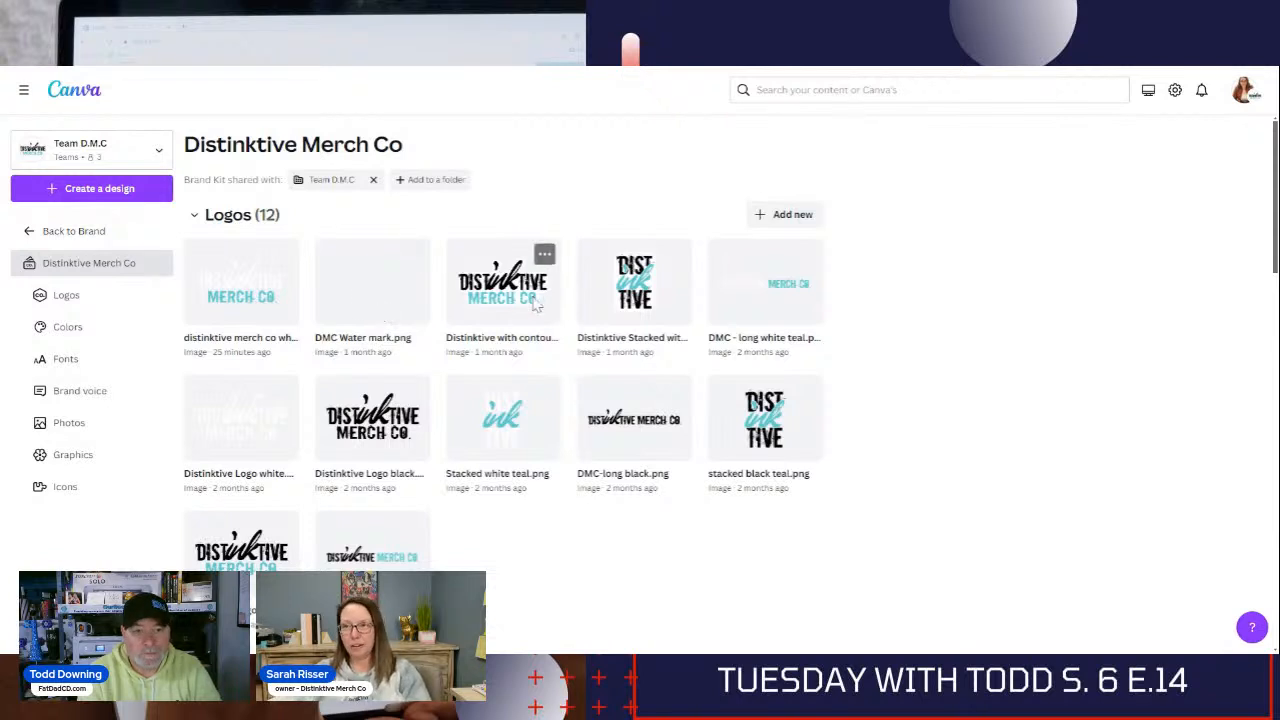
{"action": "scroll", "coordinate": [645, 420], "scroll_direction": "down", "scroll_amount": 2}
{"action": "scroll", "coordinate": [645, 428], "scroll_direction": "down", "scroll_amount": 5}
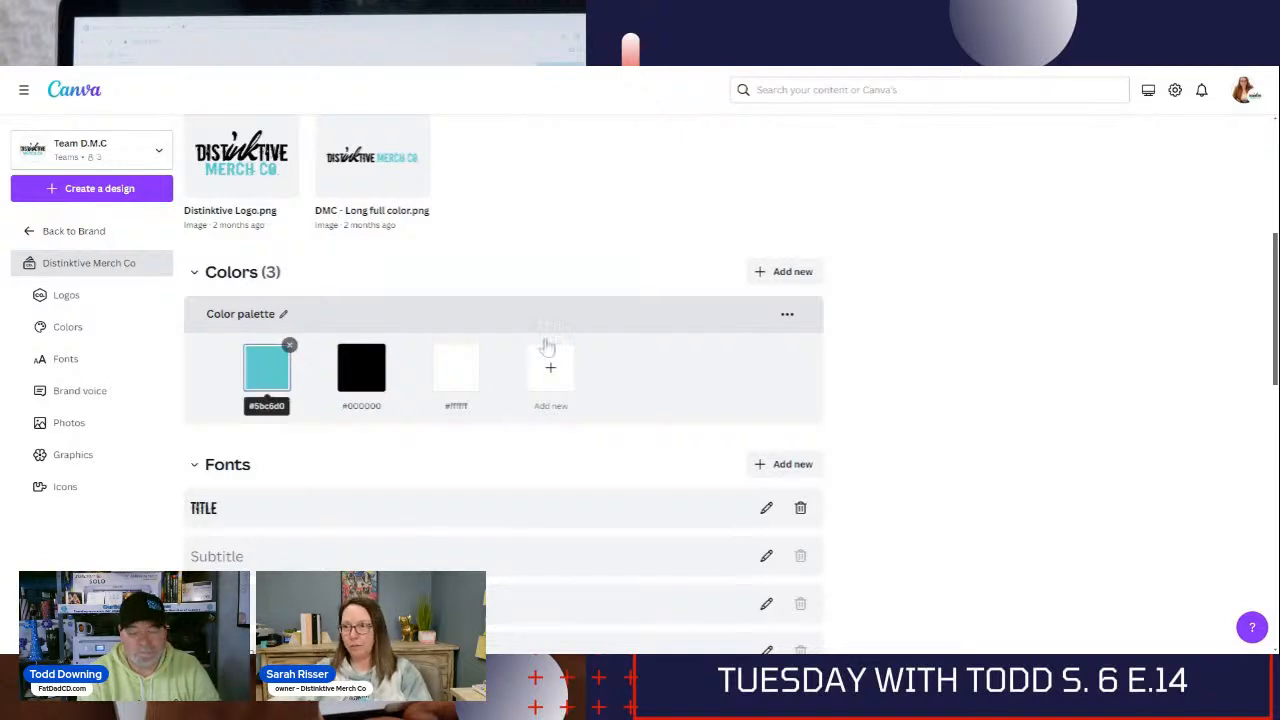
{"action": "scroll", "coordinate": [620, 457], "scroll_direction": "down", "scroll_amount": 1}
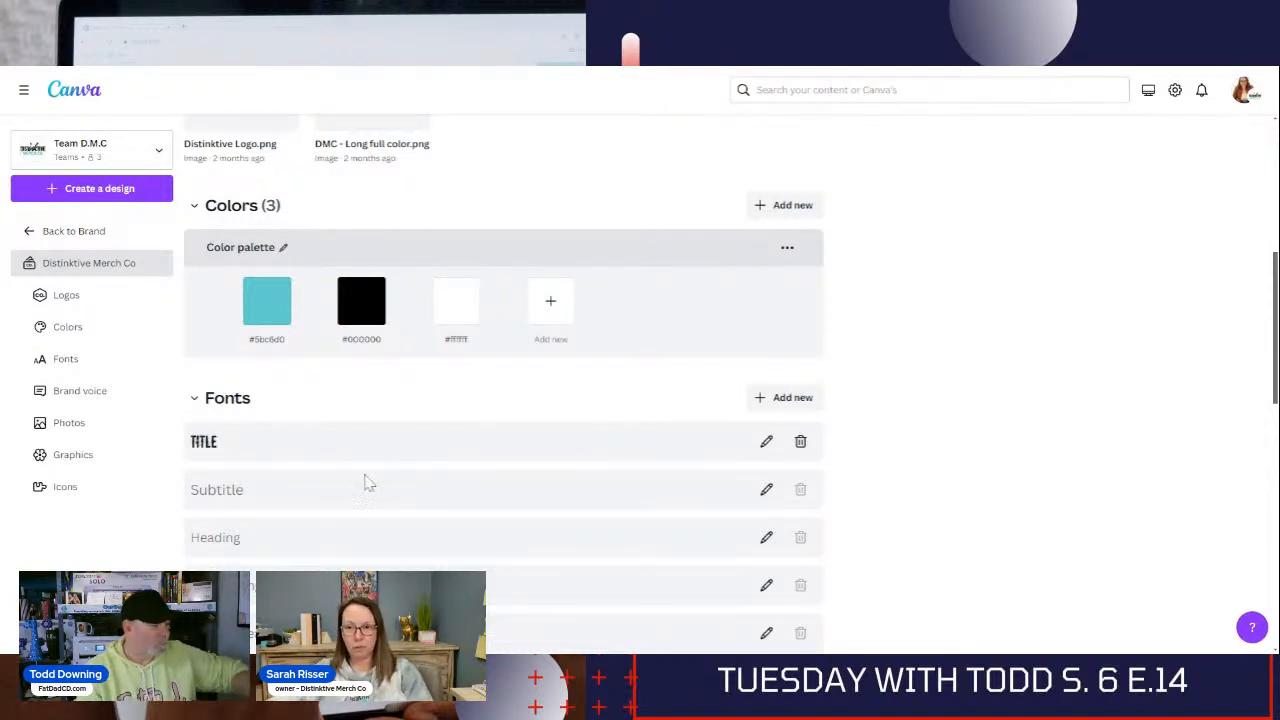
{"action": "scroll", "coordinate": [563, 457], "scroll_direction": "down", "scroll_amount": 5}
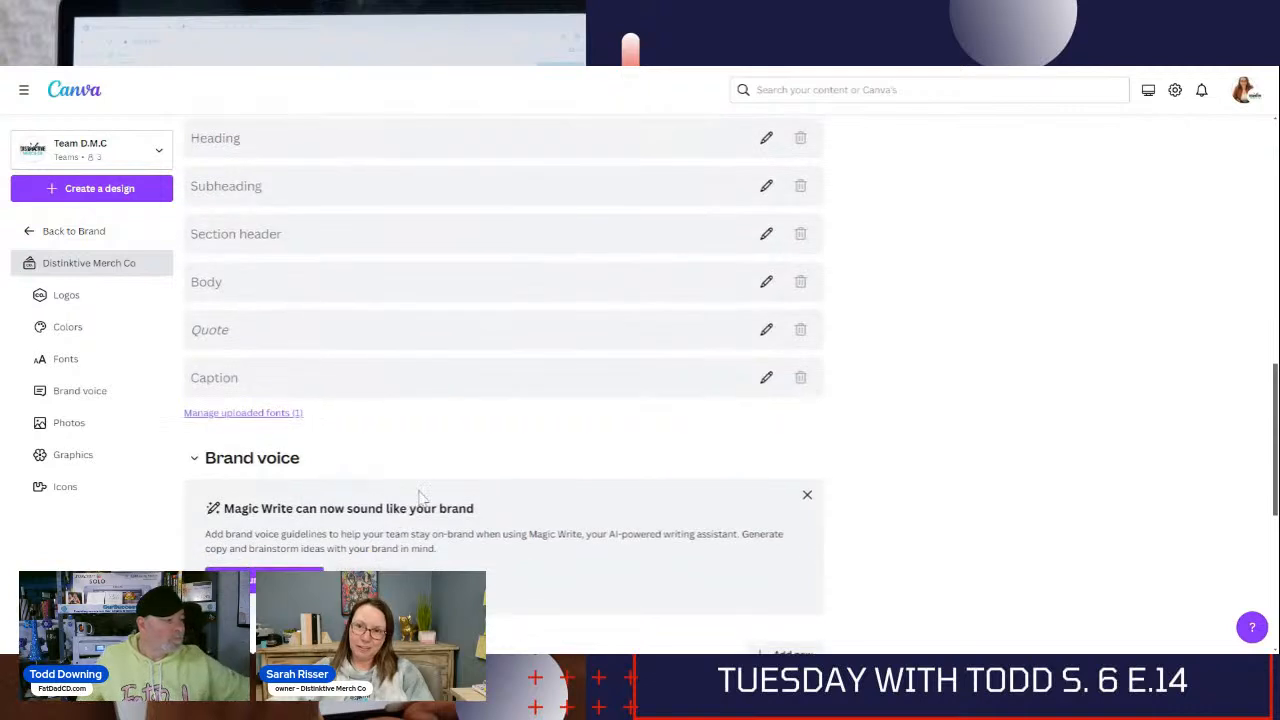
{"action": "scroll", "coordinate": [480, 443], "scroll_direction": "down", "scroll_amount": 4}
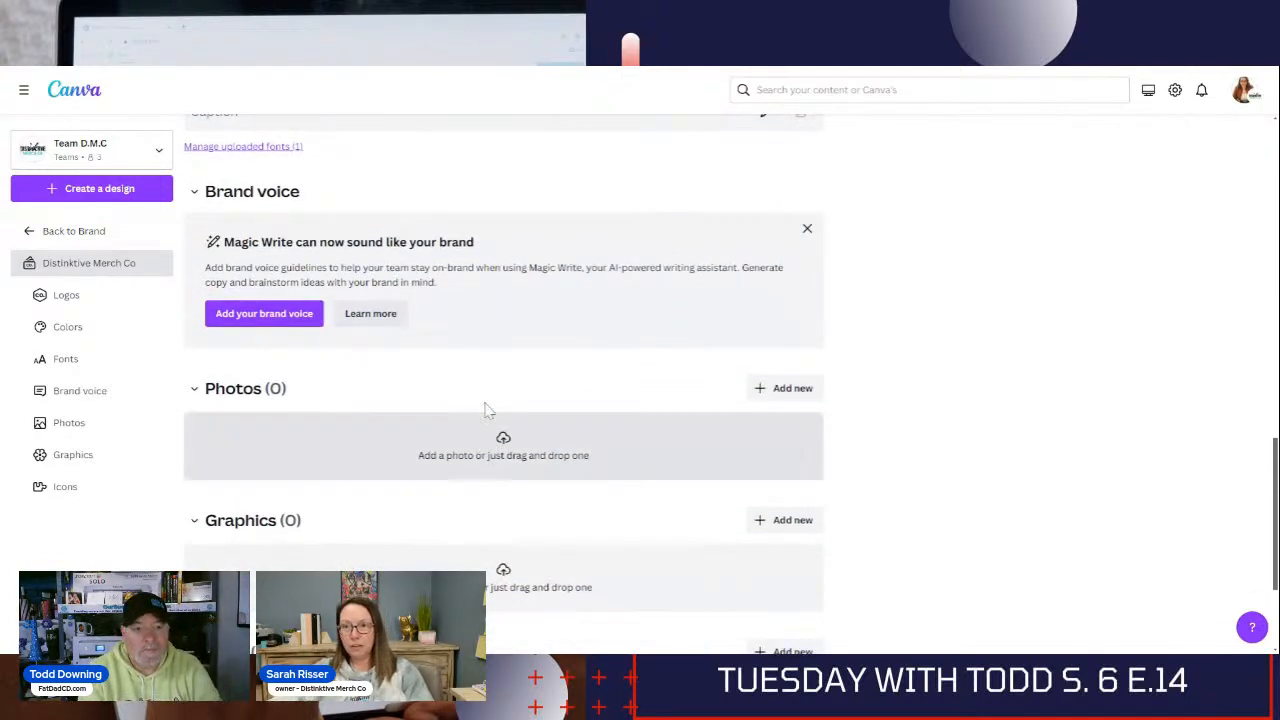
{"action": "scroll", "coordinate": [480, 447], "scroll_direction": "down", "scroll_amount": 3}
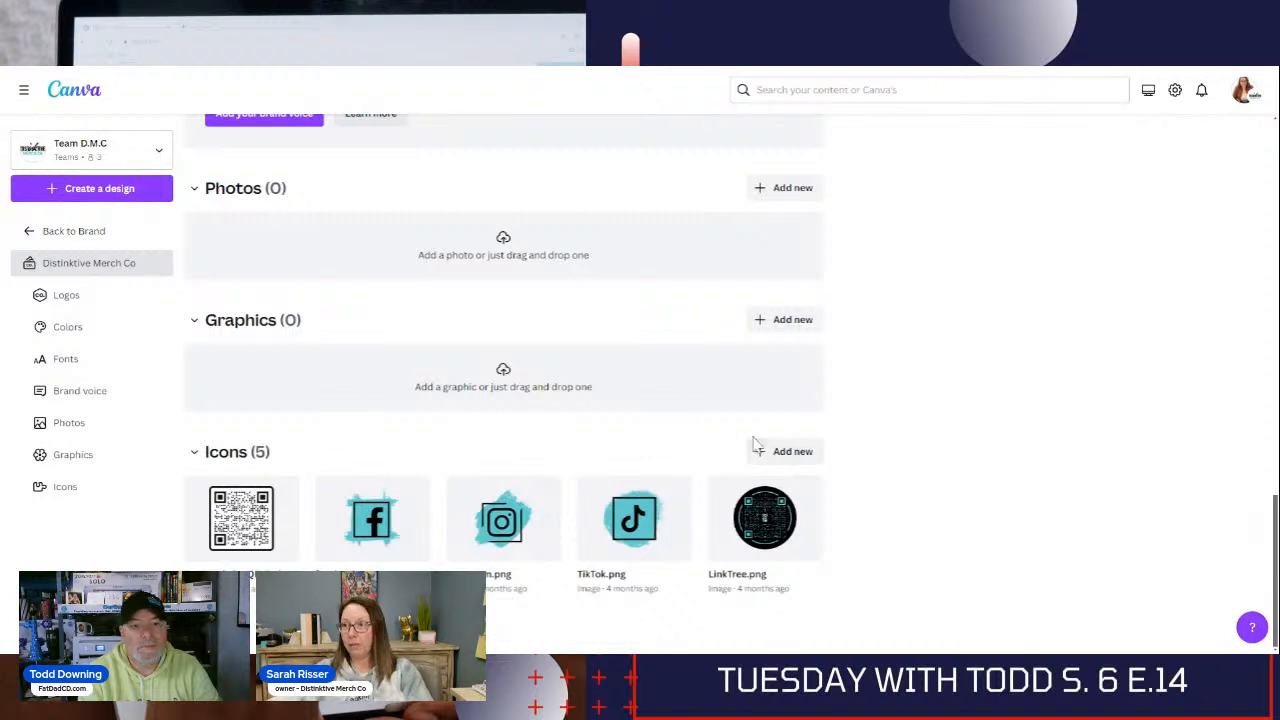
{"action": "scroll", "coordinate": [757, 449], "scroll_direction": "up", "scroll_amount": 6}
{"action": "scroll", "coordinate": [778, 435], "scroll_direction": "up", "scroll_amount": 10}
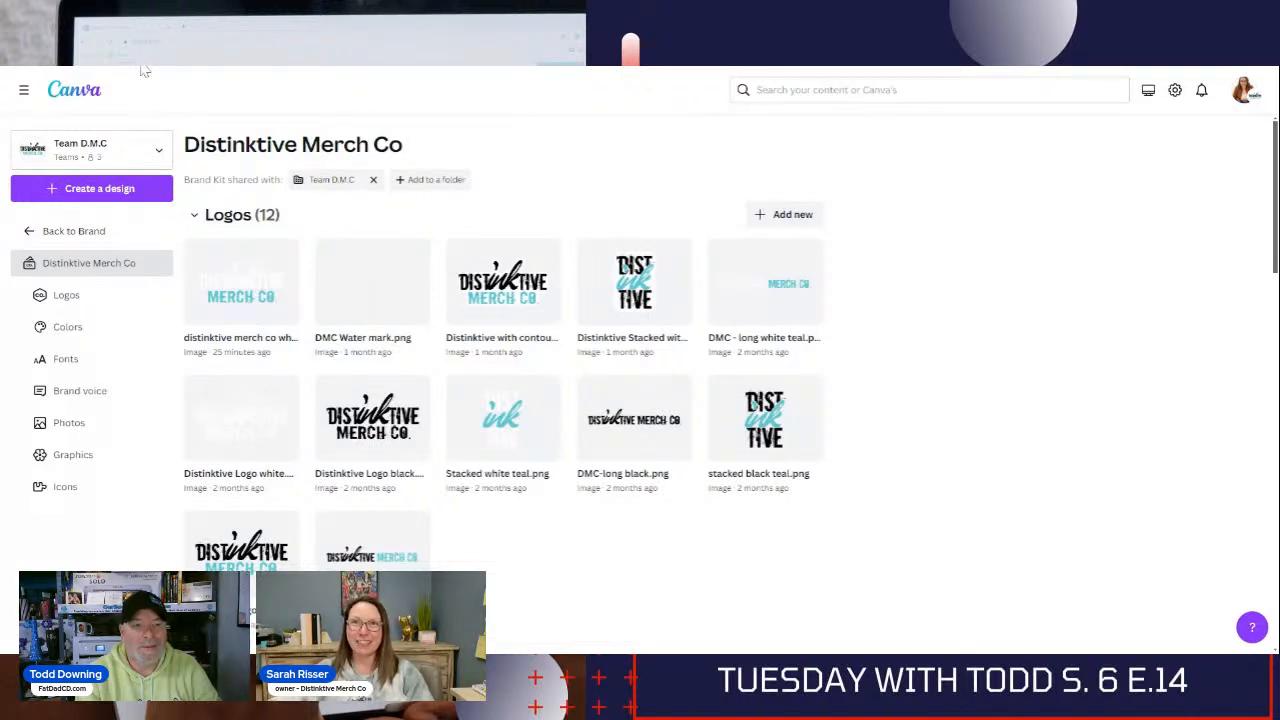
Go back to the full list of brand kits and create a new one named Fat Dad Classic
{"action": "key", "text": "alt+Left"}
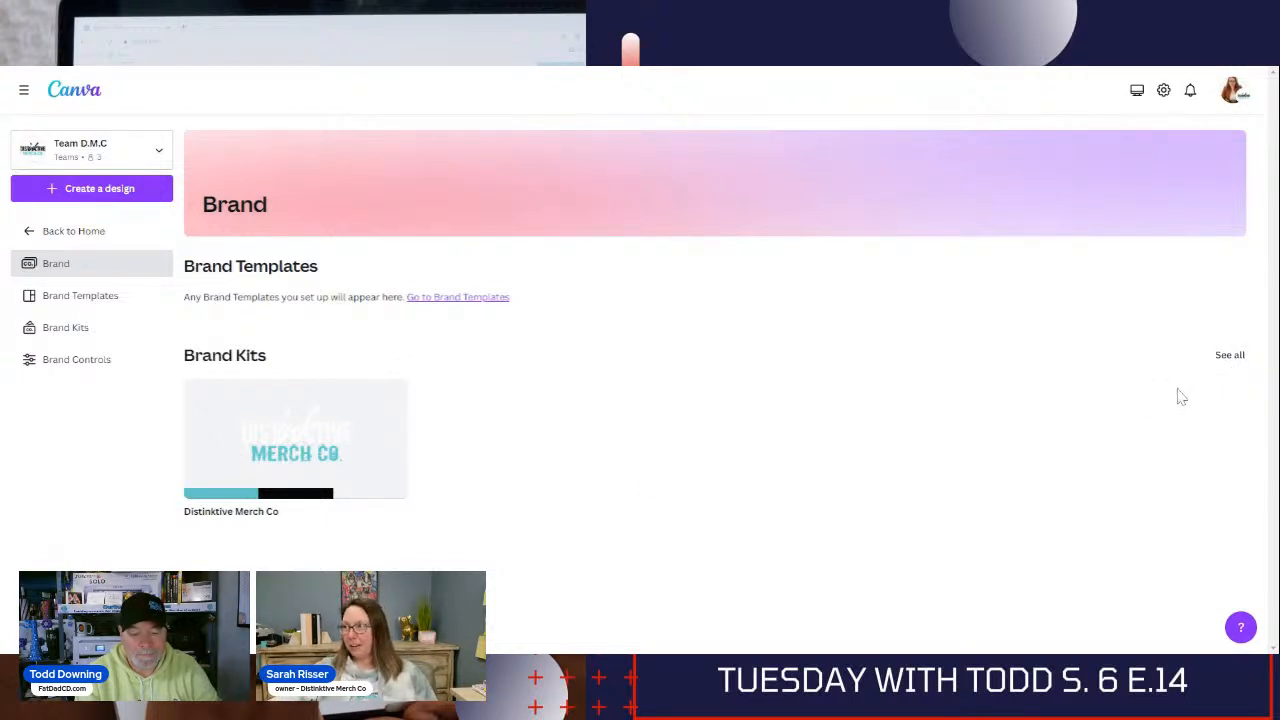
{"action": "left_click", "coordinate": [1222, 356]}
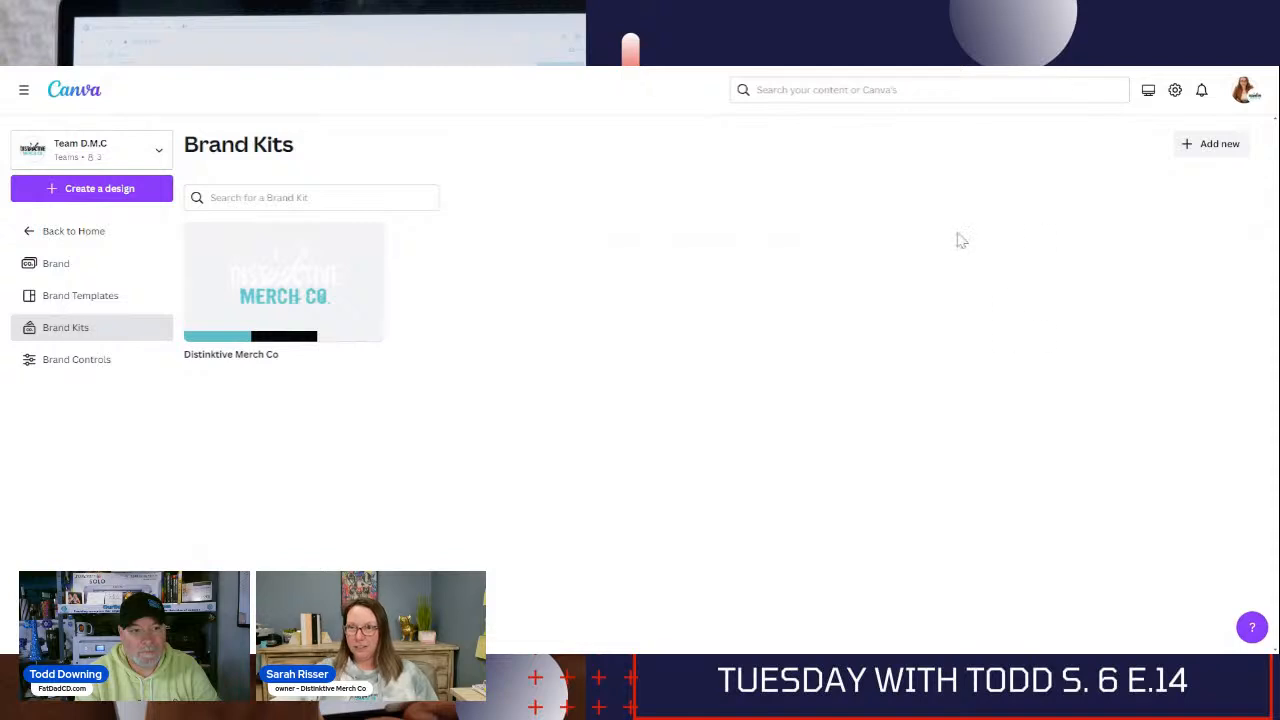
{"action": "left_click", "coordinate": [1208, 146]}
{"action": "left_click", "coordinate": [784, 340]}
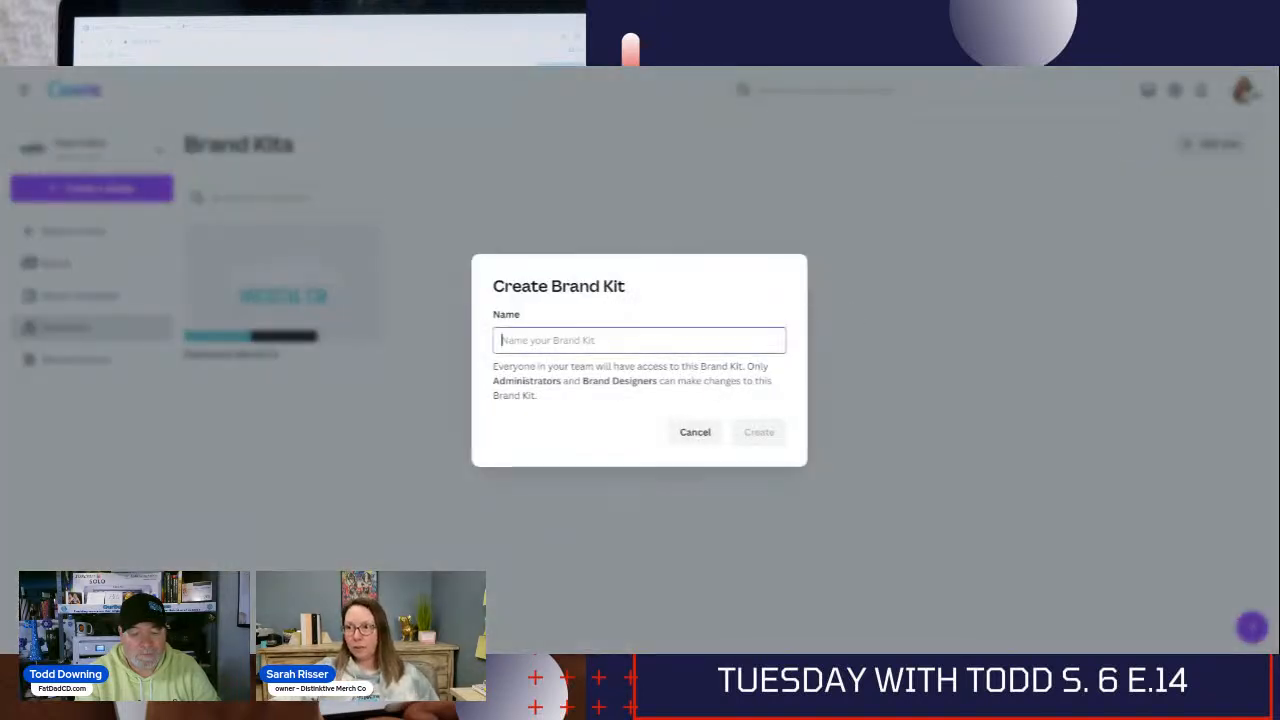
{"action": "type", "text": "Fat Dad Classic"}
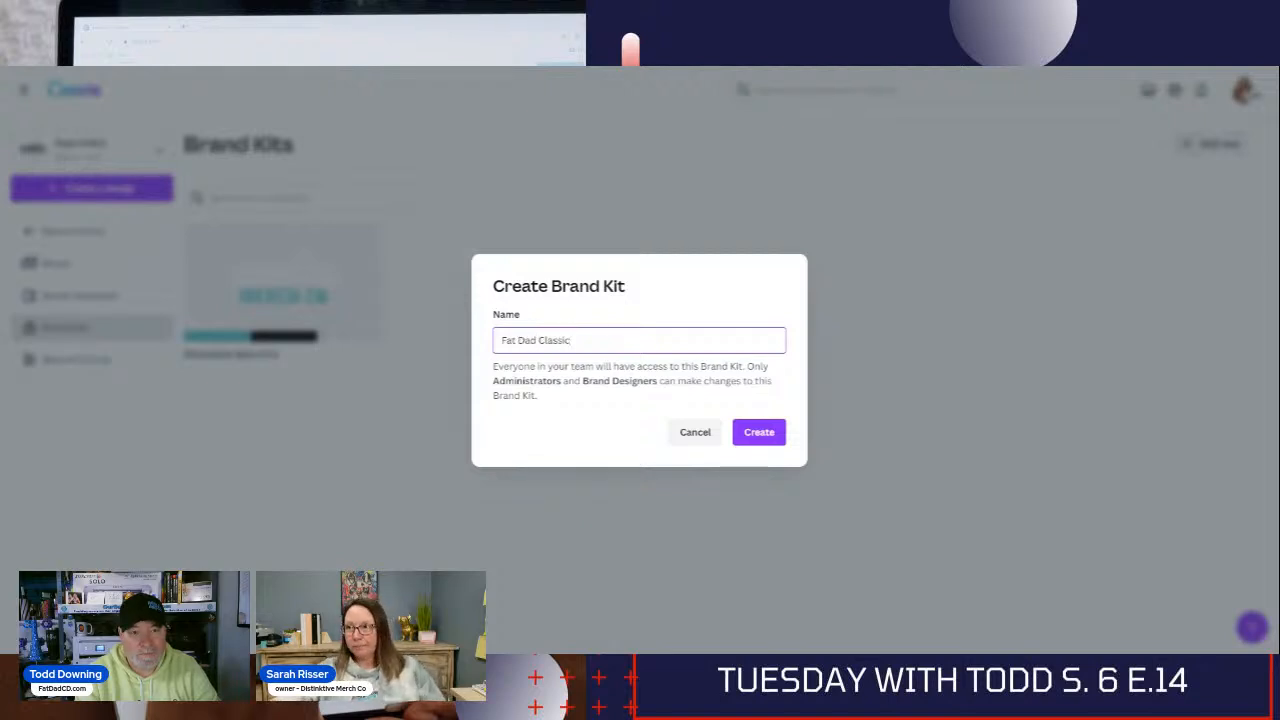
{"action": "left_click", "coordinate": [775, 440]}
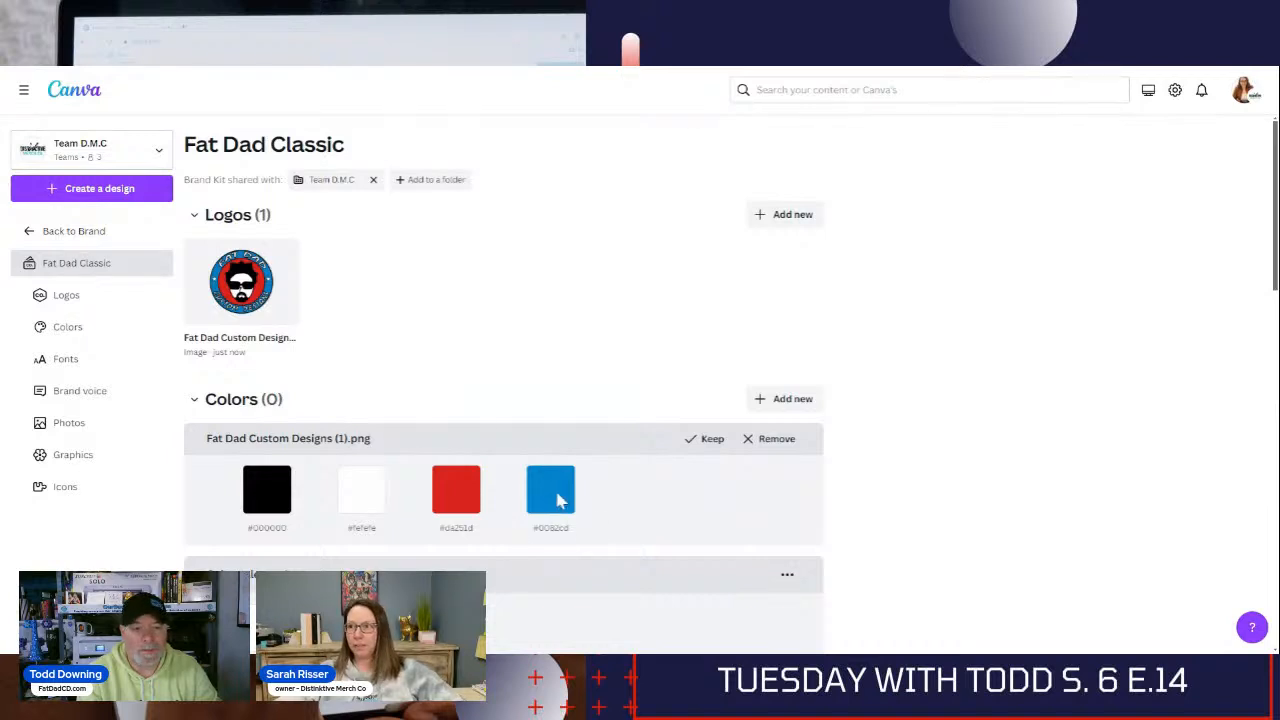
Keep the suggested color palette taken from Fat Dad Custom Designs (1).png in the Fat Dad Classic kit
{"action": "left_click", "coordinate": [708, 442]}
{"action": "scroll", "coordinate": [713, 447], "scroll_direction": "down", "scroll_amount": 2}
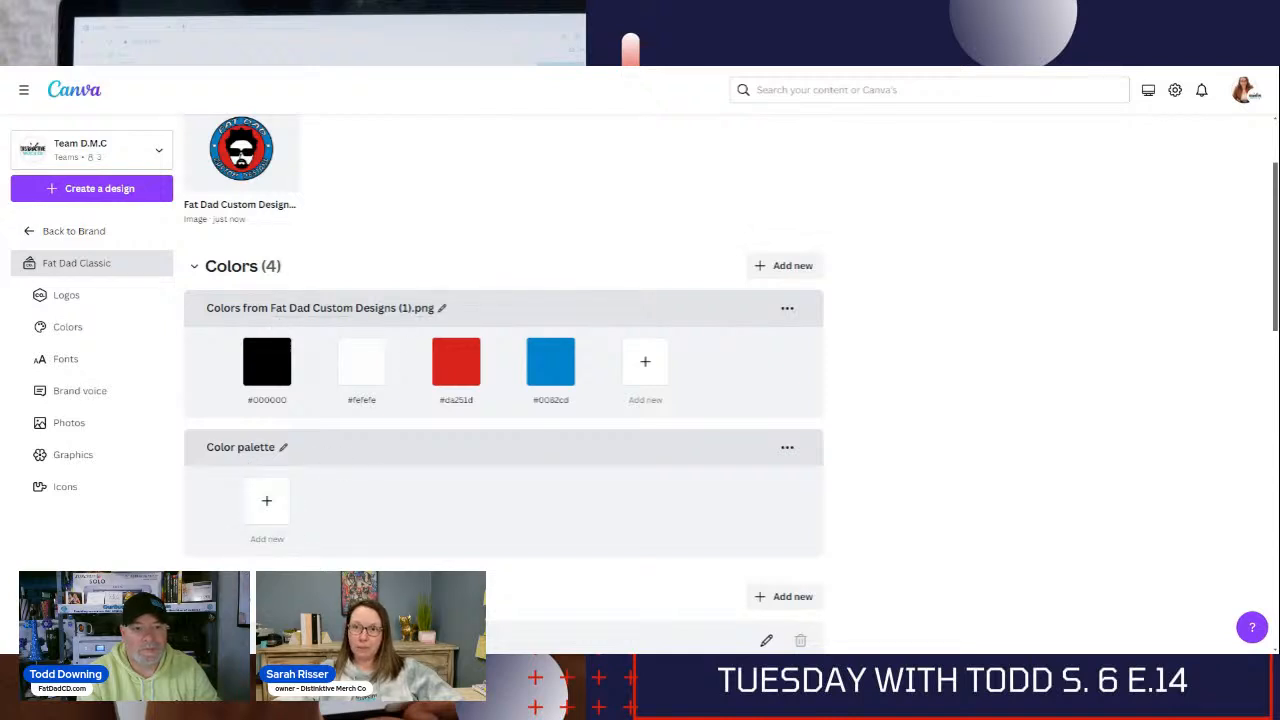
{"action": "scroll", "coordinate": [571, 483], "scroll_direction": "down", "scroll_amount": 2}
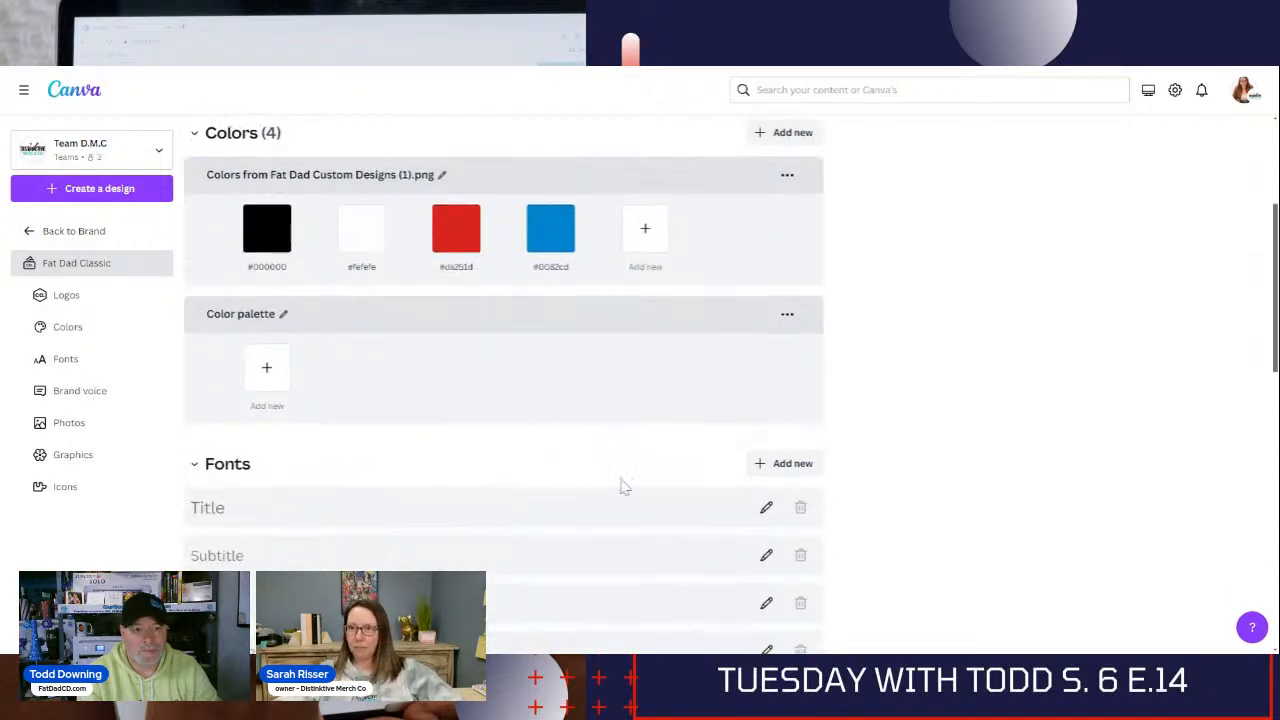
{"action": "scroll", "coordinate": [623, 486], "scroll_direction": "up", "scroll_amount": 4}
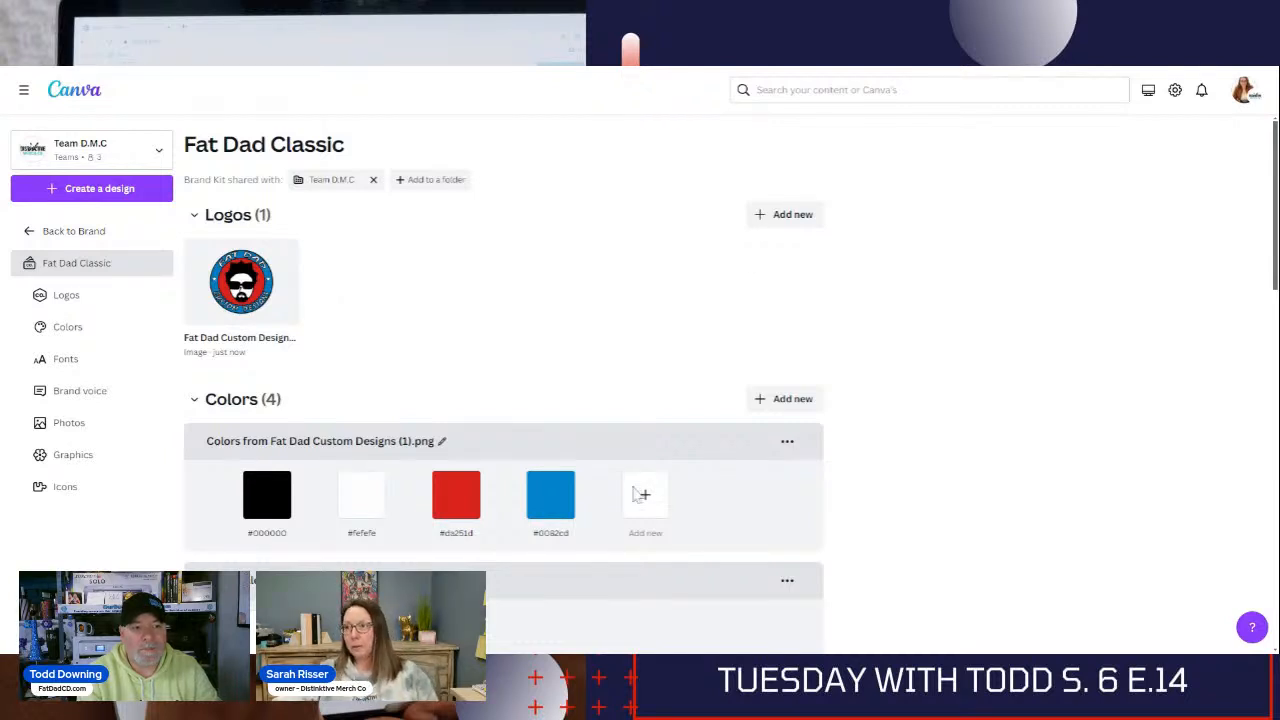
Start editing the Title text style in the kit's Fonts section and open its font choices
{"action": "scroll", "coordinate": [677, 420], "scroll_direction": "down", "scroll_amount": 3}
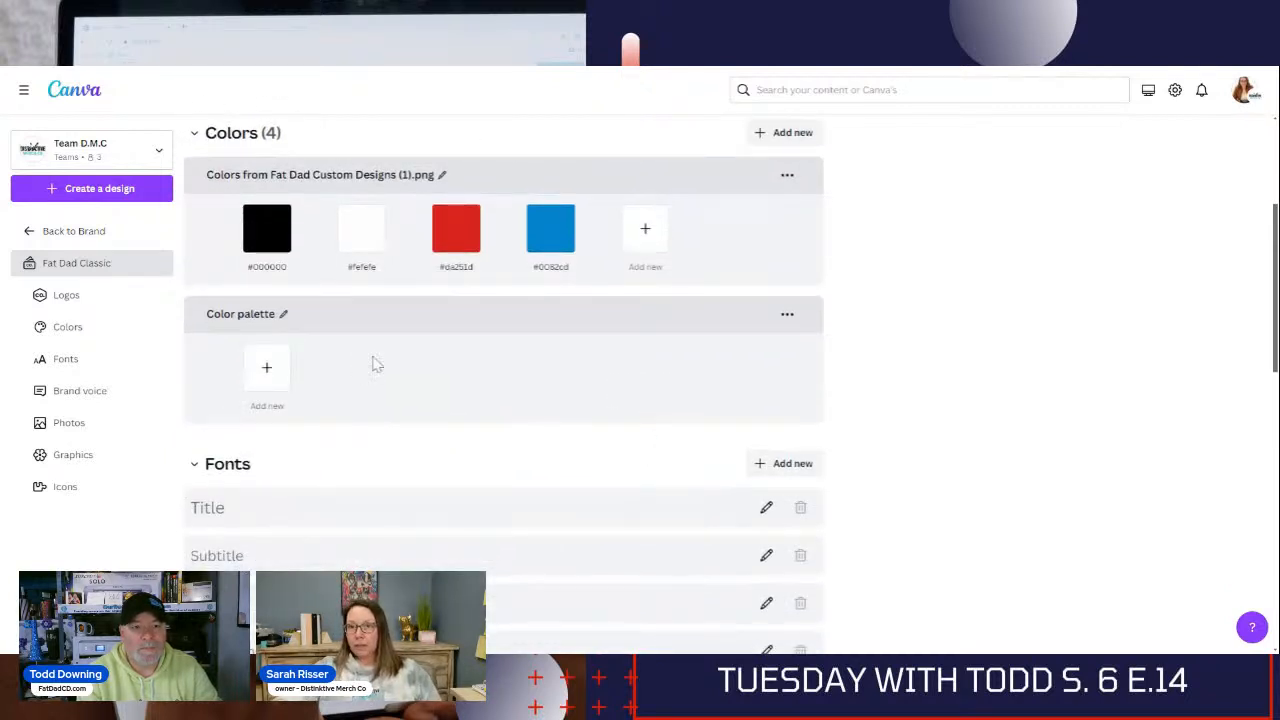
{"action": "scroll", "coordinate": [372, 366], "scroll_direction": "down", "scroll_amount": 2}
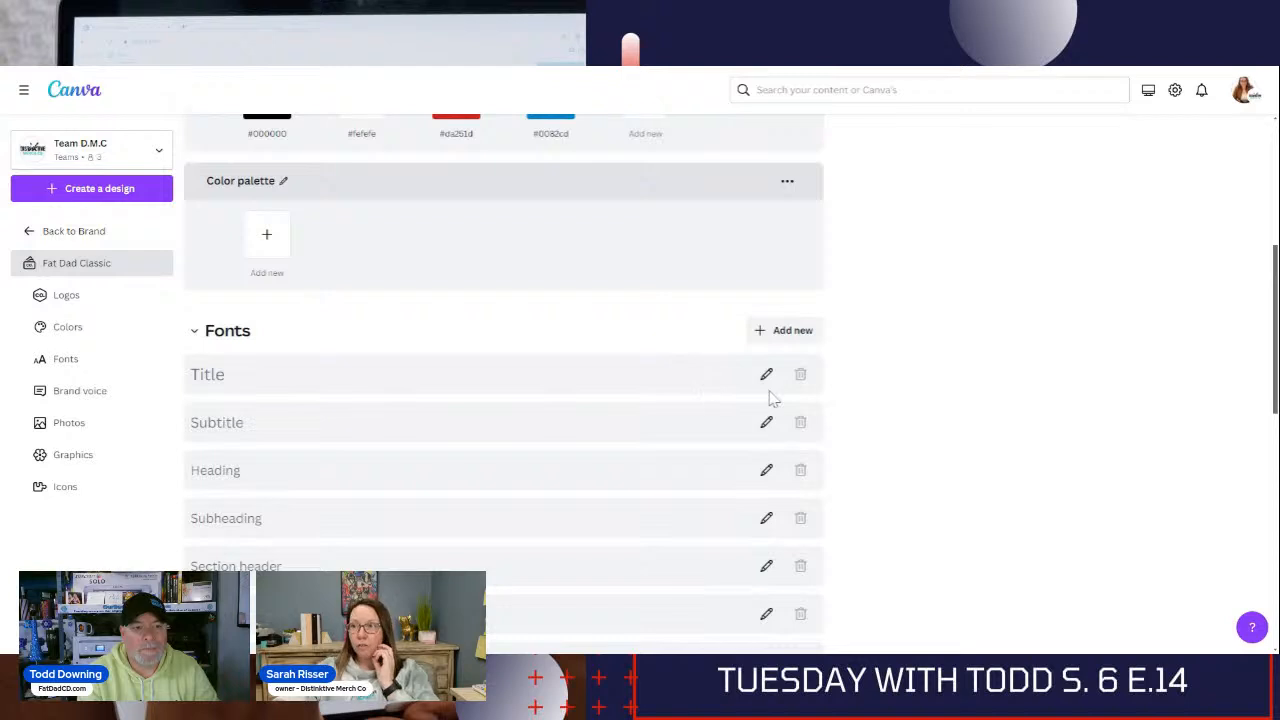
{"action": "scroll", "coordinate": [263, 423], "scroll_direction": "up", "scroll_amount": 4}
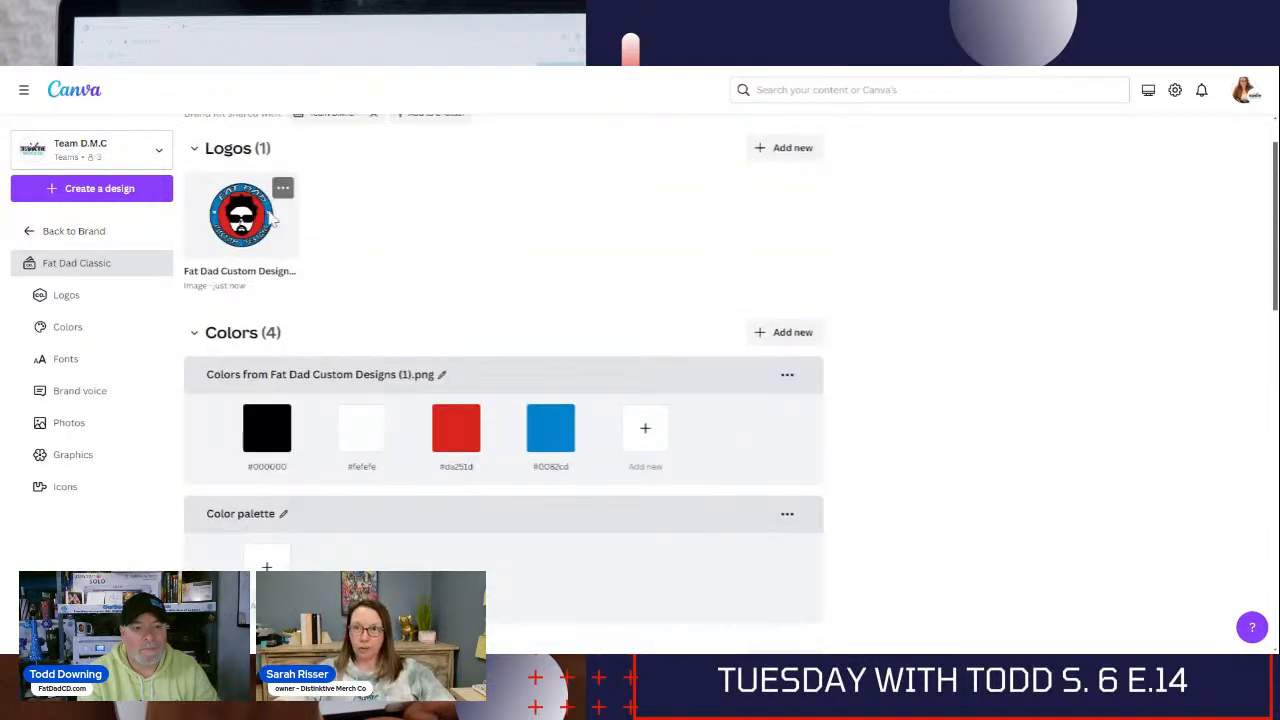
{"action": "scroll", "coordinate": [697, 580], "scroll_direction": "down", "scroll_amount": 3}
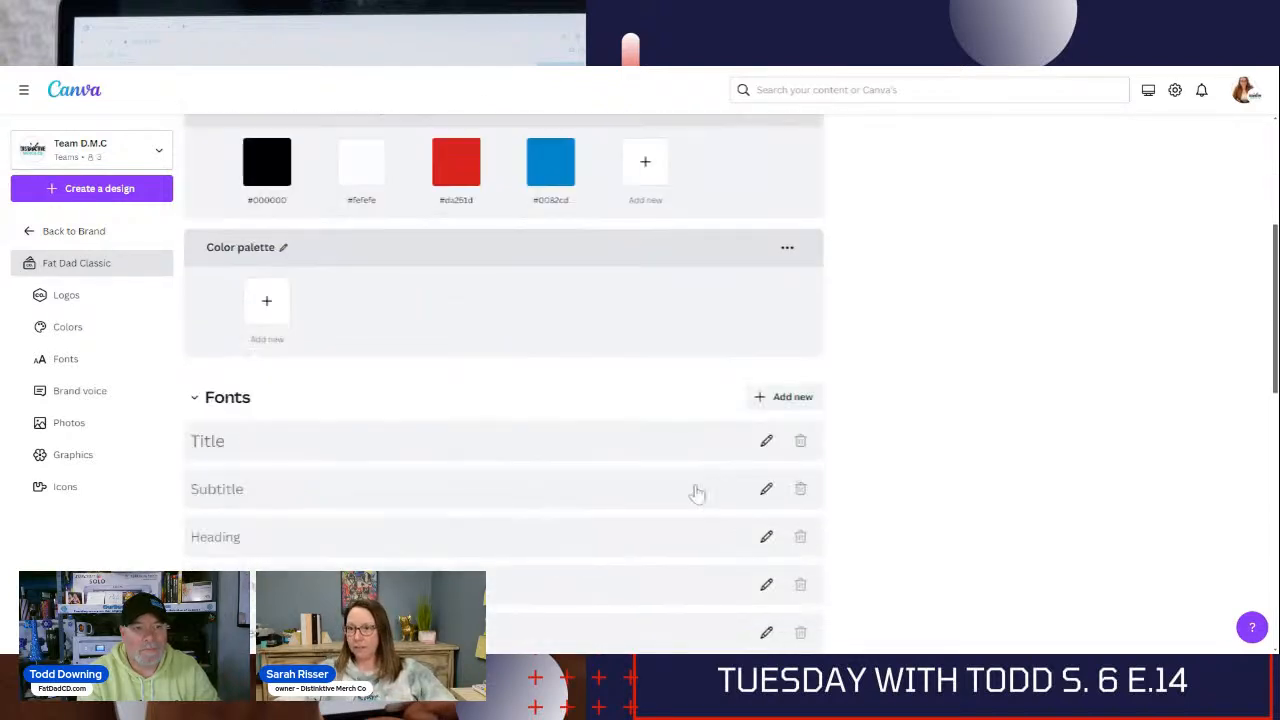
{"action": "left_click", "coordinate": [766, 441]}
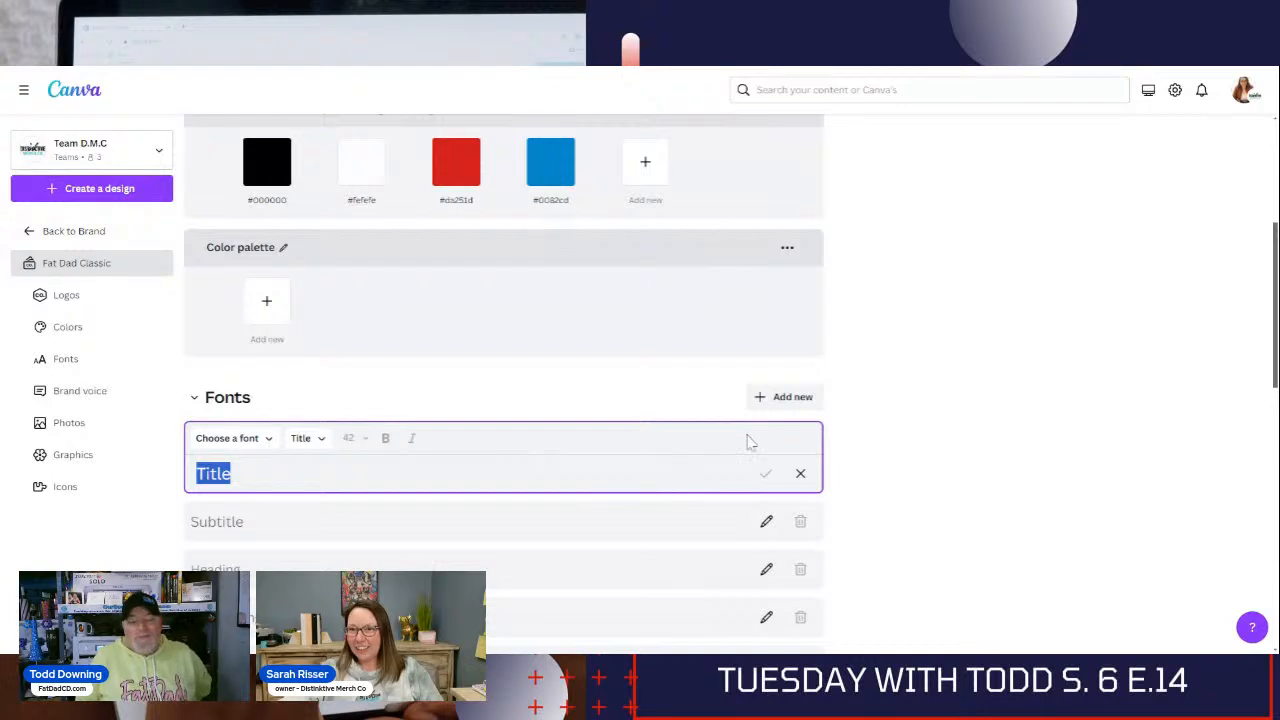
{"action": "left_click", "coordinate": [232, 440]}
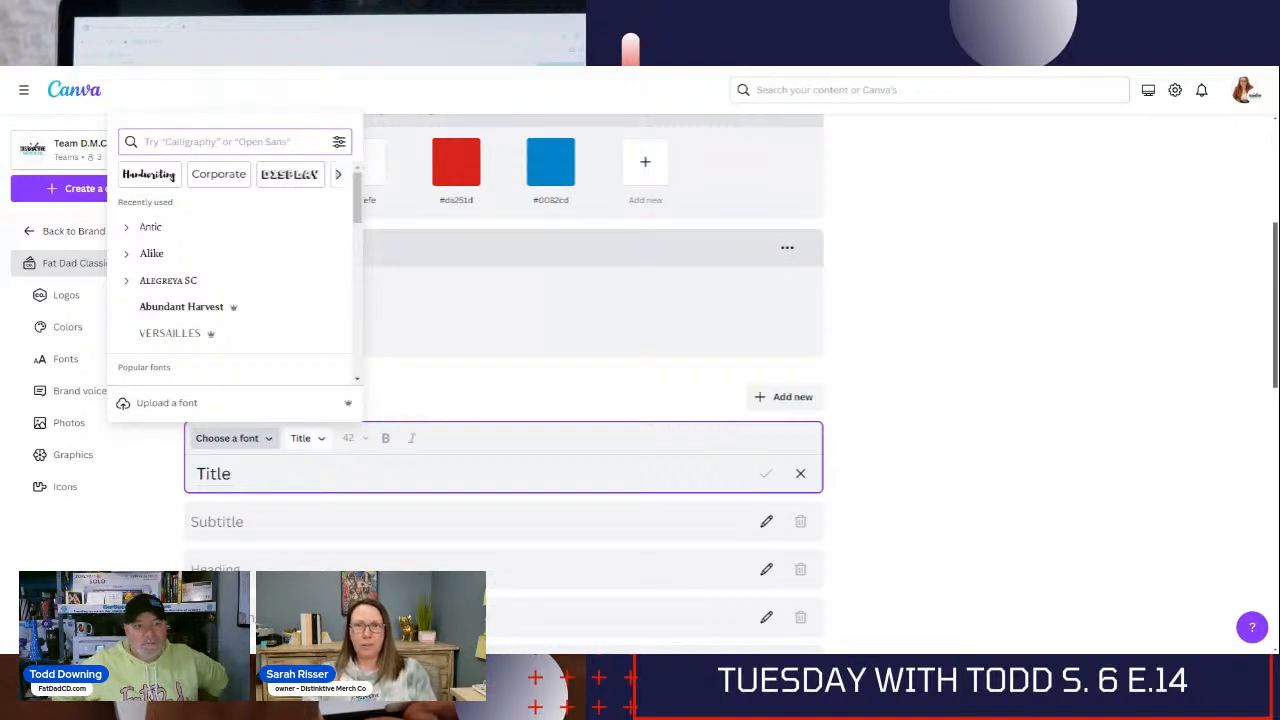
Search the fonts for "Mist", clear the search and look through the font categories and list for a matching typeface
{"action": "type", "text": "Mist"}
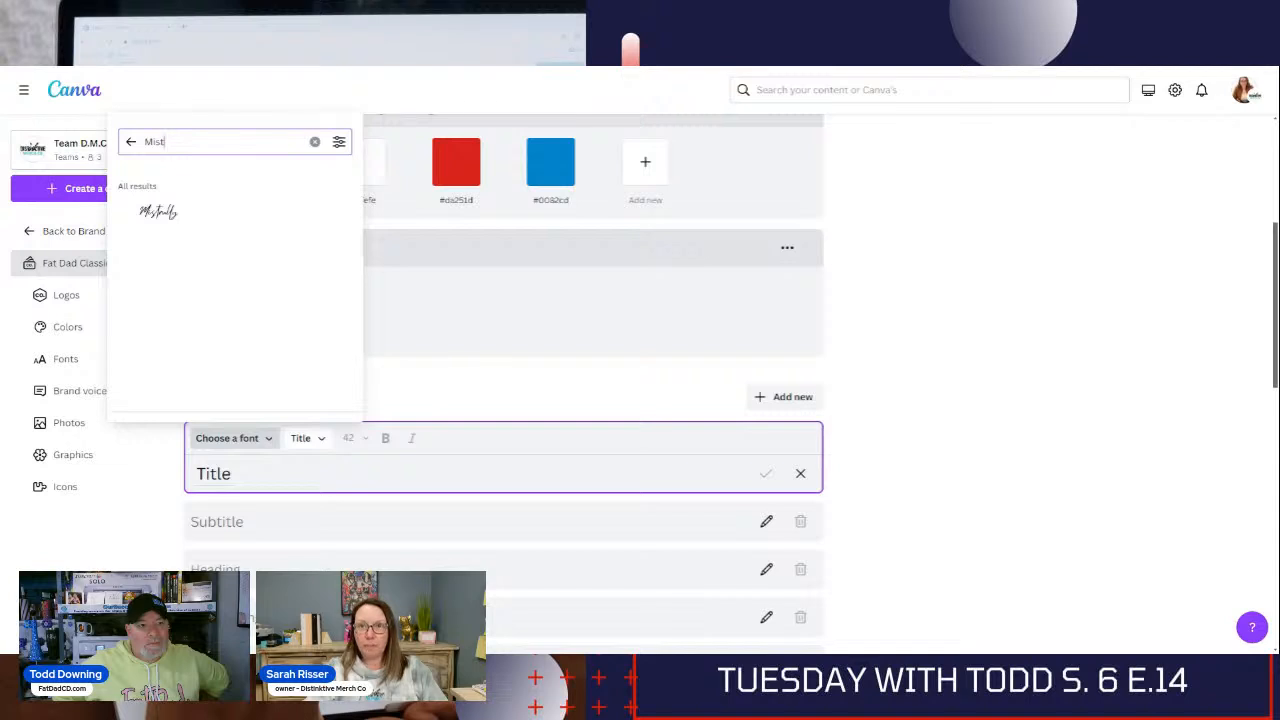
{"action": "key", "text": "BackSpace"}
{"action": "key", "text": "BackSpace"}
{"action": "key", "text": "BackSpace"}
{"action": "key", "text": "BackSpace"}
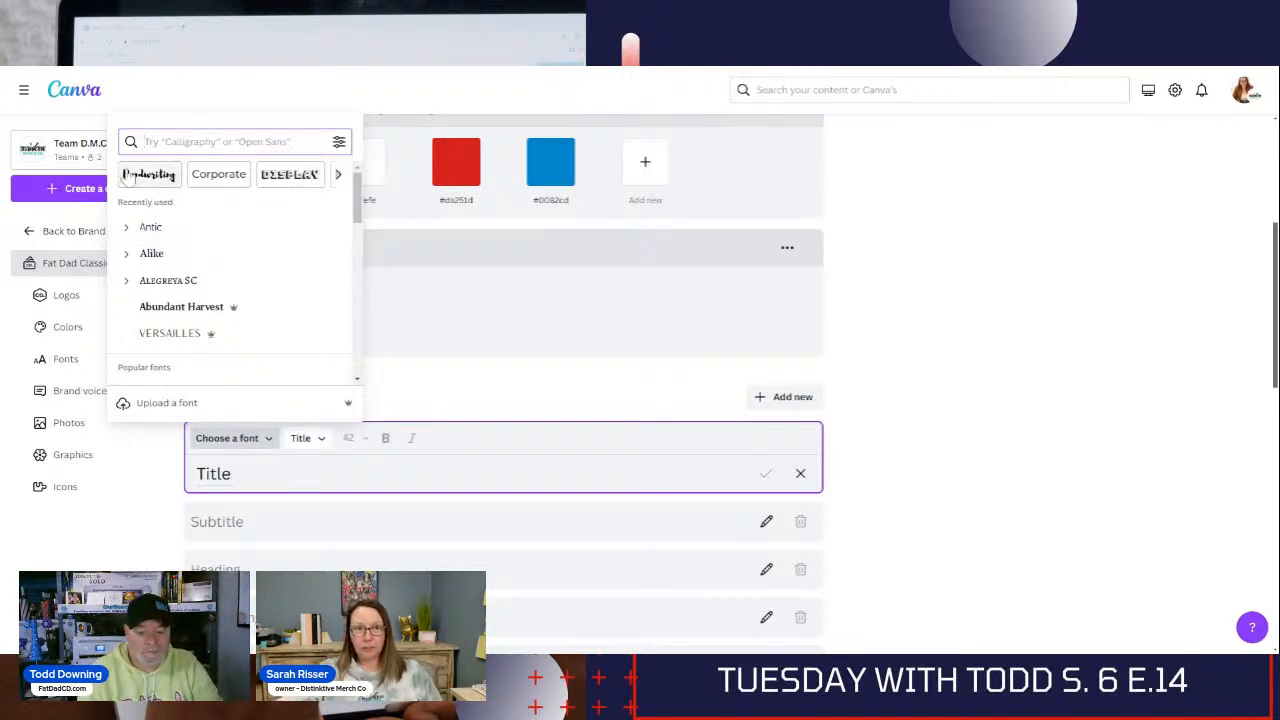
{"action": "left_click", "coordinate": [339, 176]}
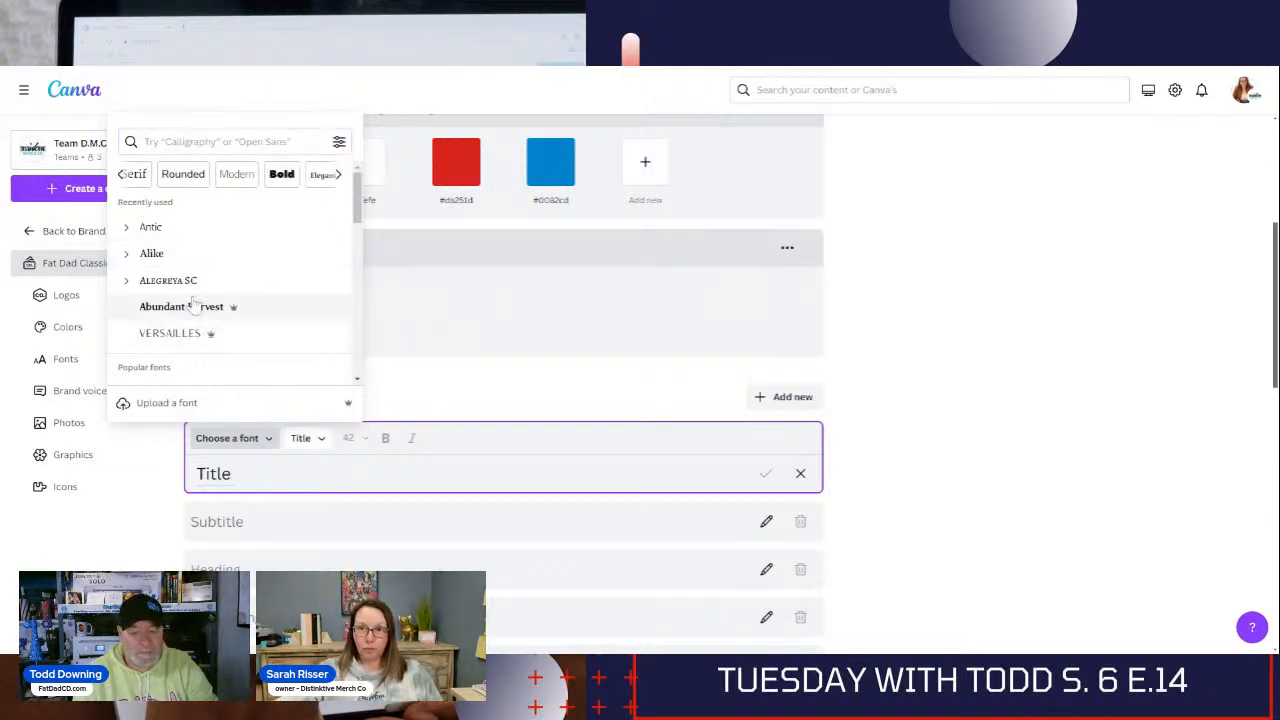
{"action": "scroll", "coordinate": [193, 300], "scroll_direction": "down", "scroll_amount": 4}
{"action": "scroll", "coordinate": [245, 258], "scroll_direction": "up", "scroll_amount": 2}
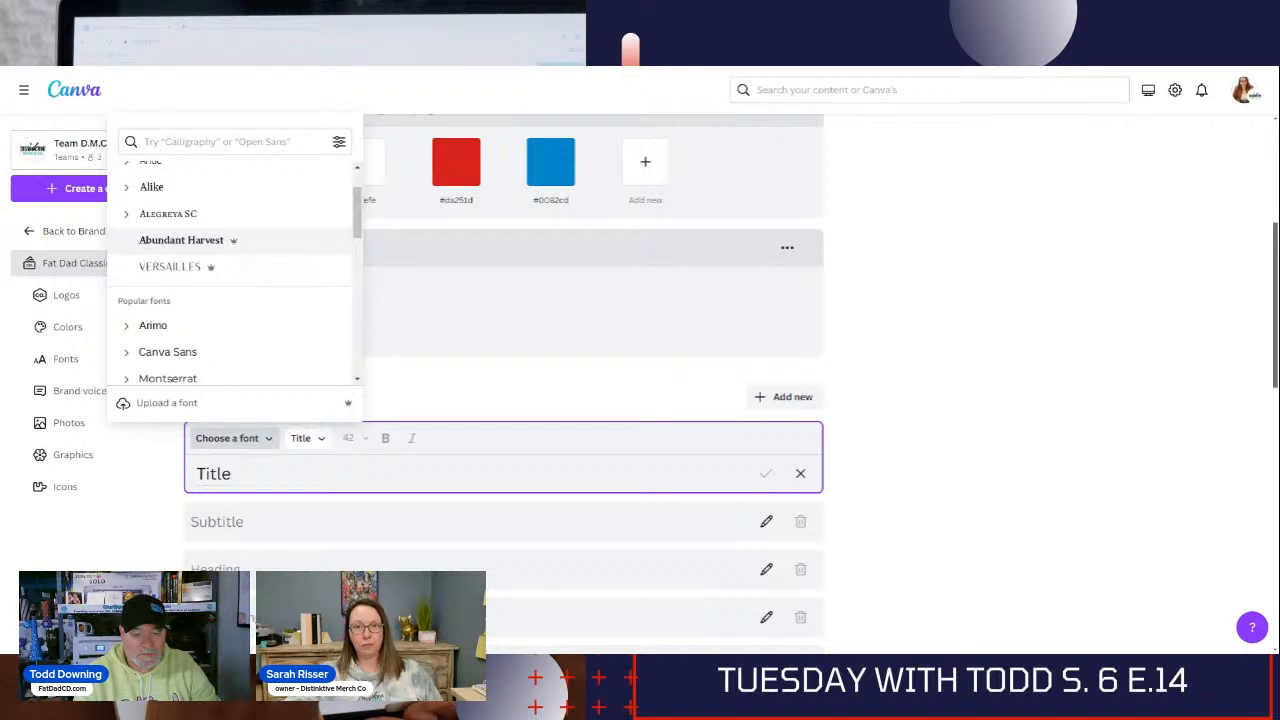
{"action": "scroll", "coordinate": [200, 285], "scroll_direction": "down", "scroll_amount": 3}
{"action": "scroll", "coordinate": [230, 292], "scroll_direction": "down", "scroll_amount": 1}
{"action": "scroll", "coordinate": [226, 291], "scroll_direction": "up", "scroll_amount": 5}
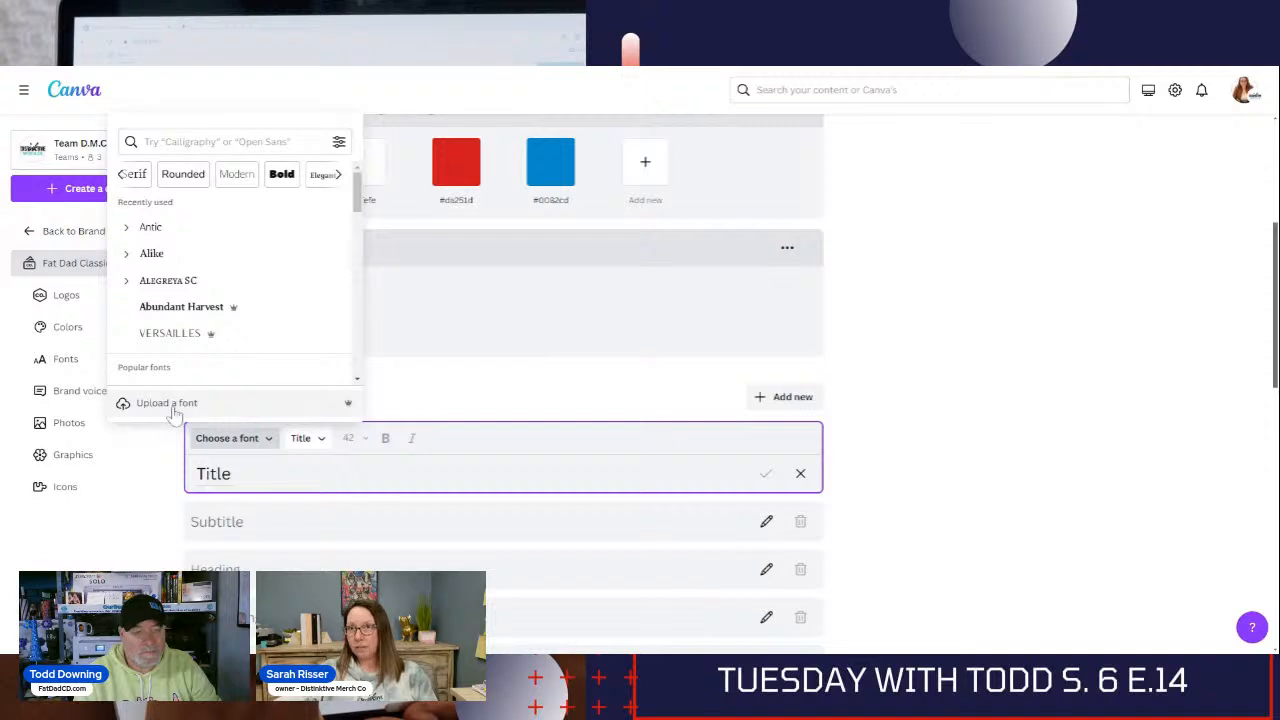
Upload the custom font MISTRAL.TTF, confirm the usage rights and save Mistral as the Title font
{"action": "left_click", "coordinate": [523, 368]}
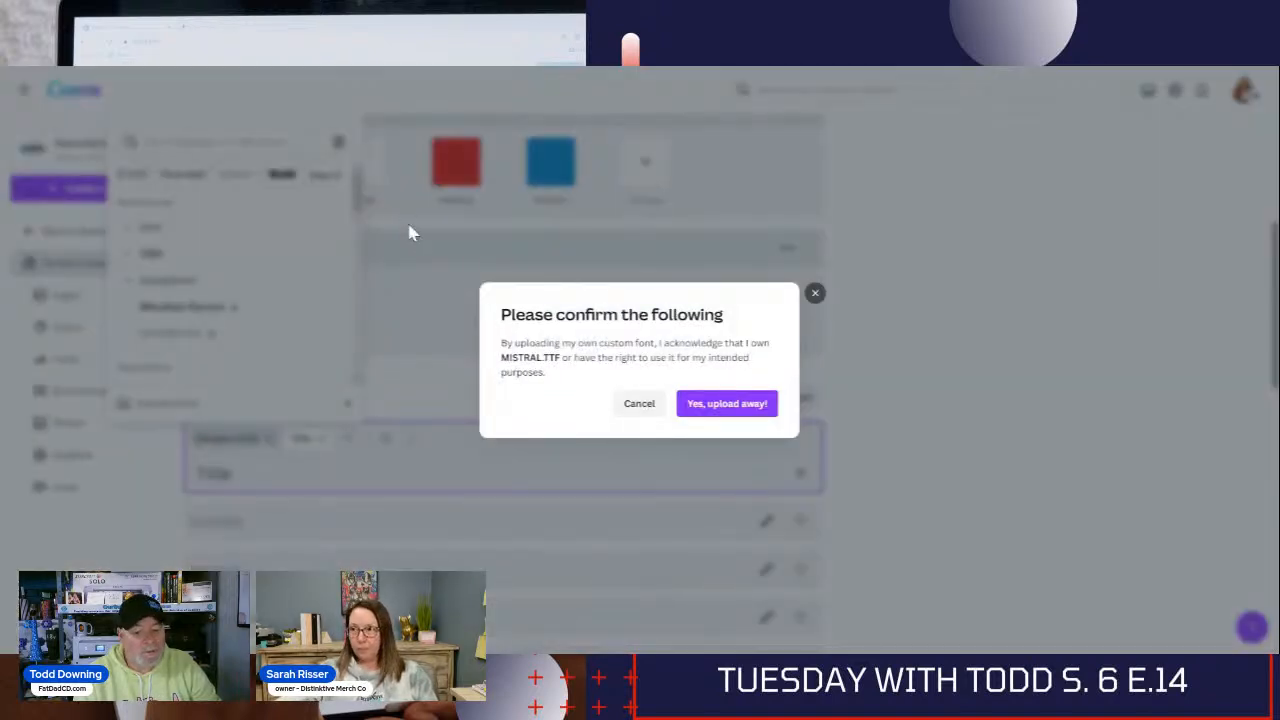
{"action": "left_click", "coordinate": [749, 403]}
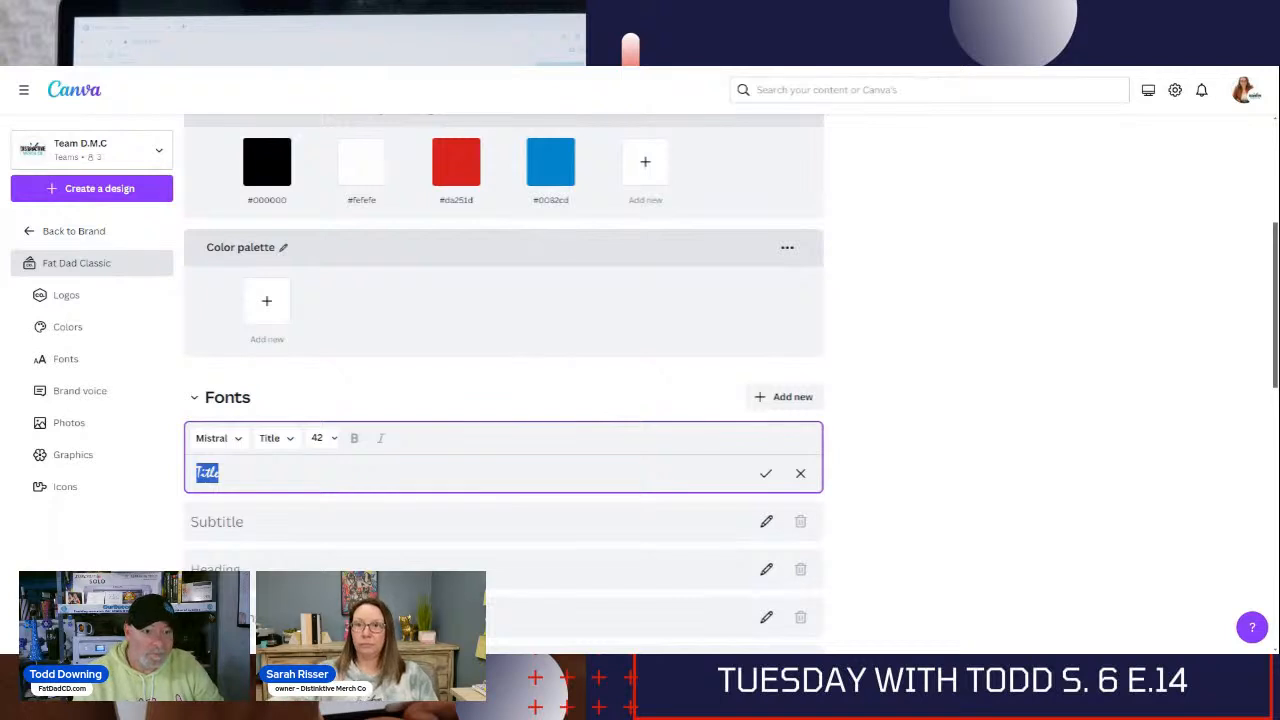
{"action": "left_click", "coordinate": [593, 400]}
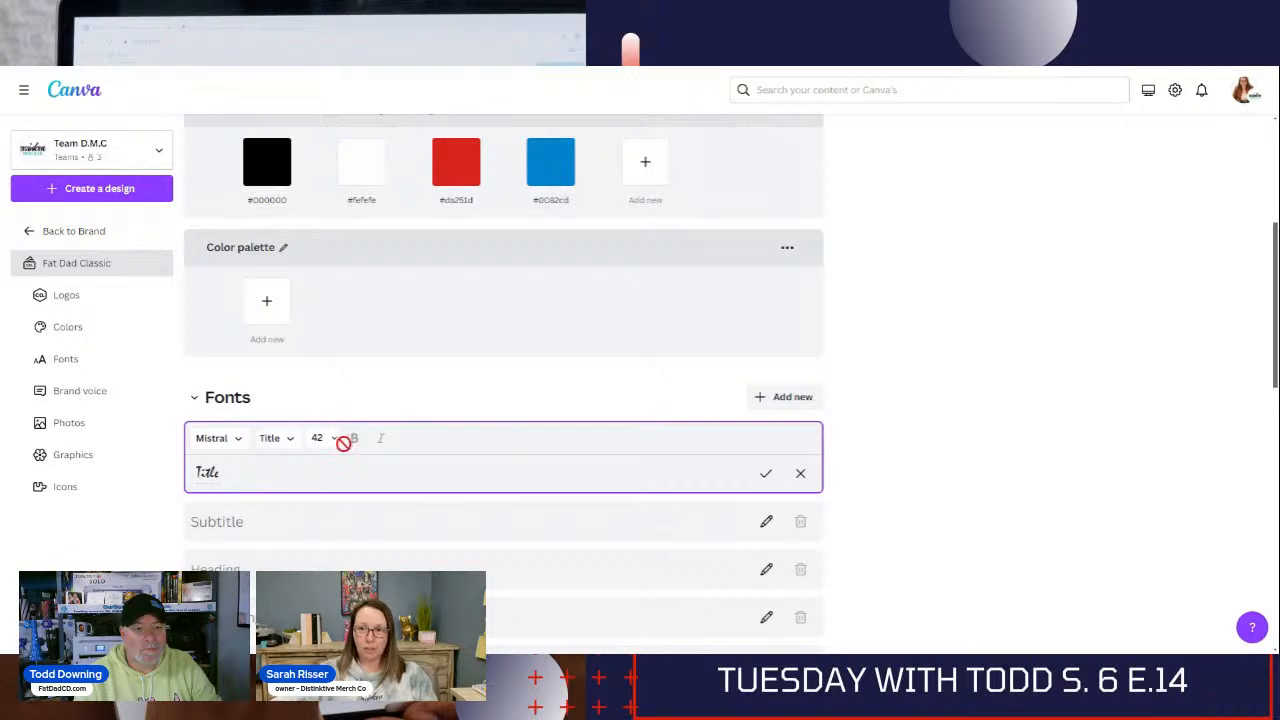
{"action": "left_click", "coordinate": [766, 473]}
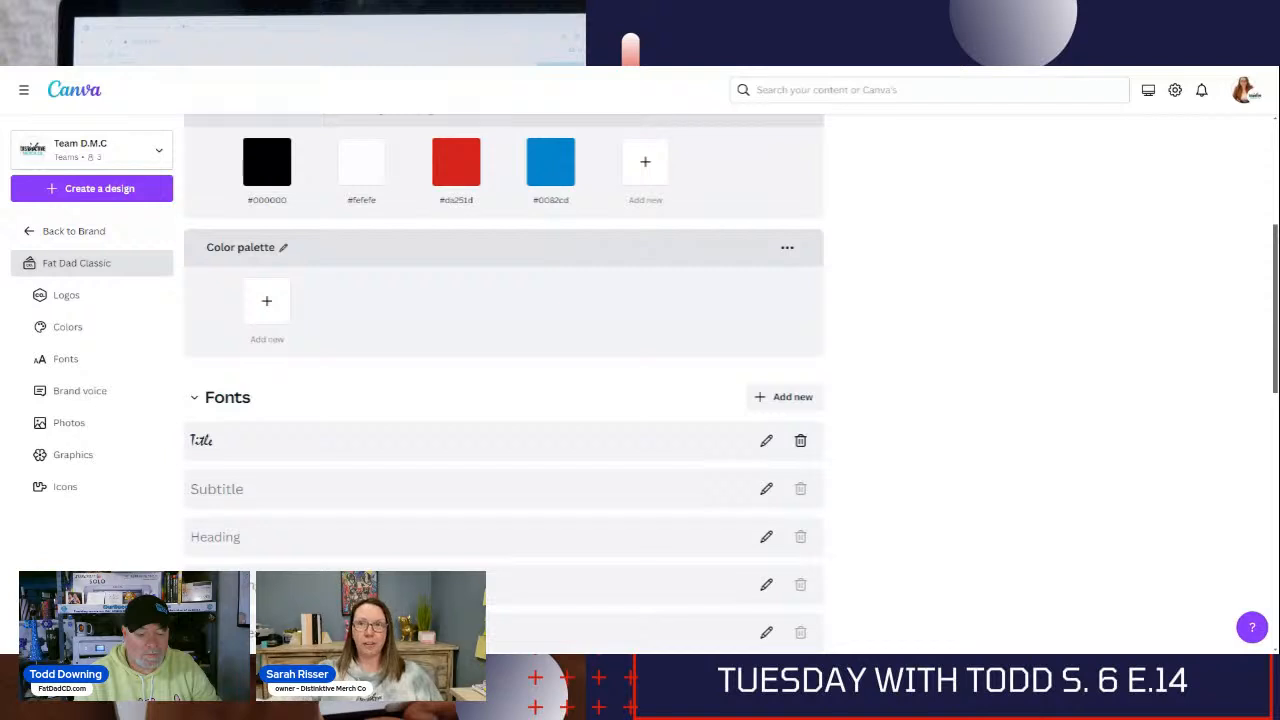
Review the Brand voice, Photos, Graphics and Icons sections of the Fat Dad Classic kit
{"action": "scroll", "coordinate": [604, 433], "scroll_direction": "down", "scroll_amount": 2}
{"action": "scroll", "coordinate": [604, 433], "scroll_direction": "down", "scroll_amount": 5}
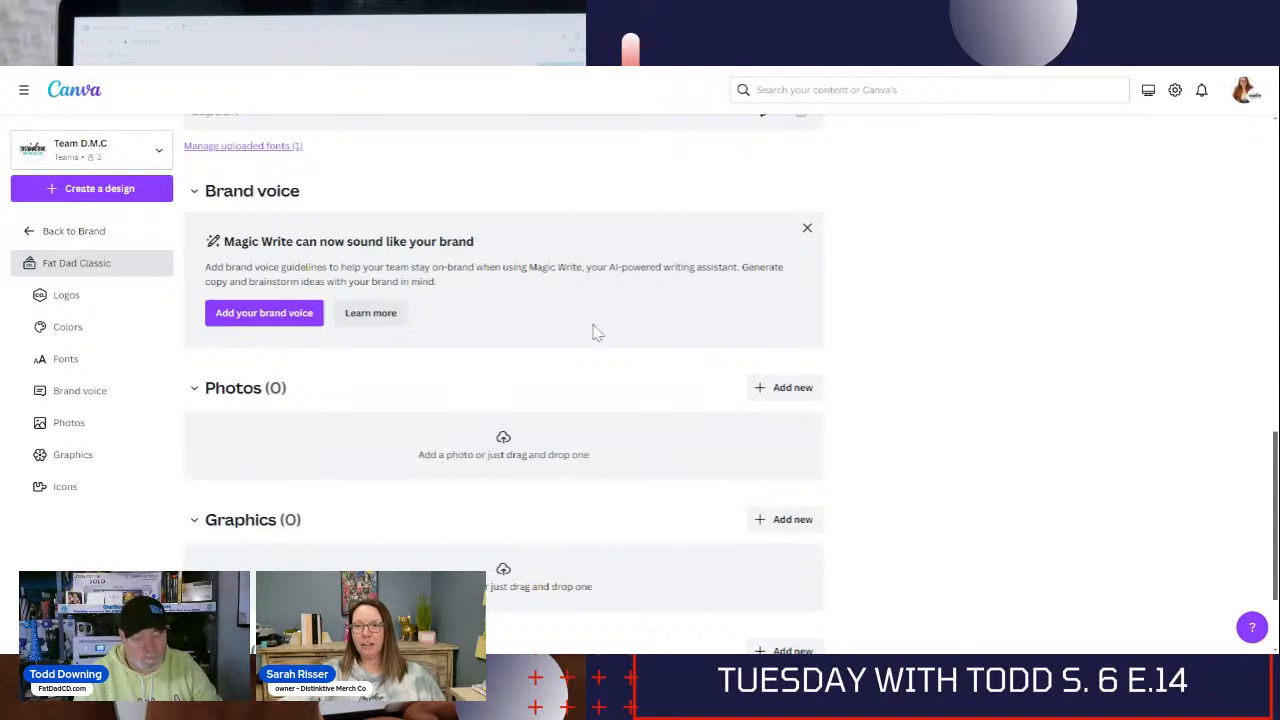
{"action": "scroll", "coordinate": [582, 342], "scroll_direction": "down", "scroll_amount": 1}
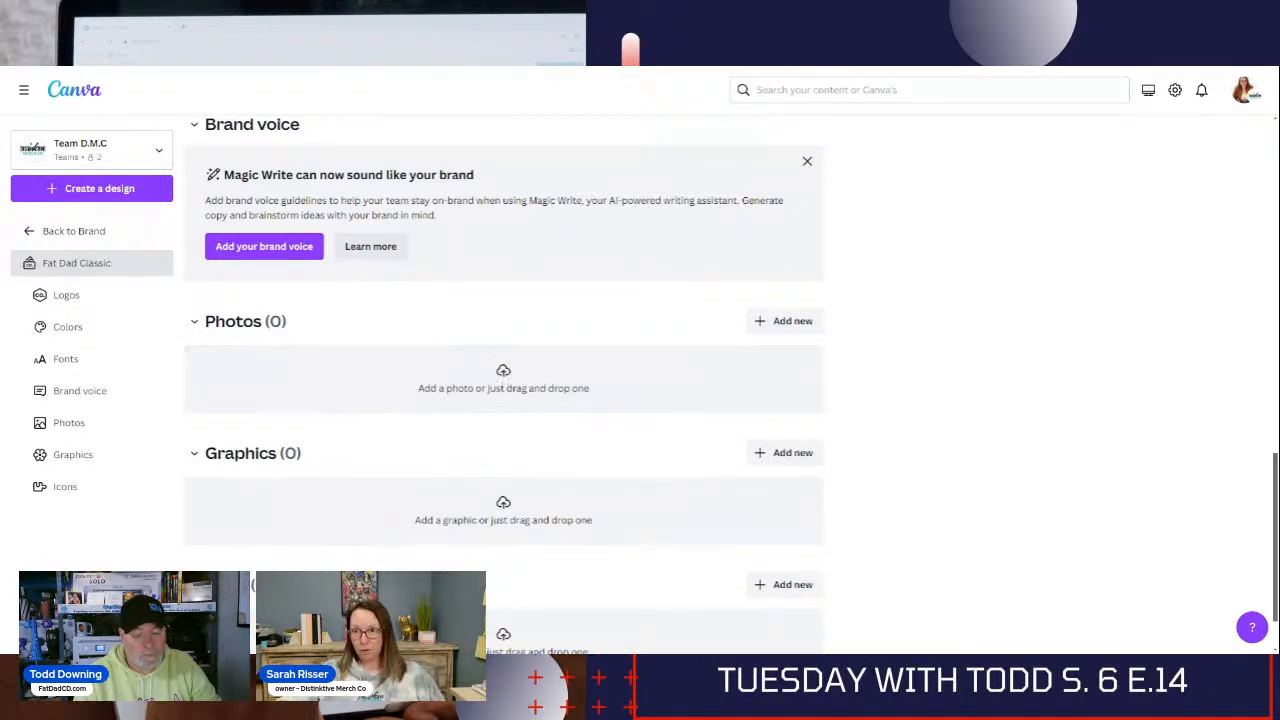
{"action": "scroll", "coordinate": [495, 495], "scroll_direction": "down", "scroll_amount": 1}
{"action": "scroll", "coordinate": [495, 495], "scroll_direction": "down", "scroll_amount": 1}
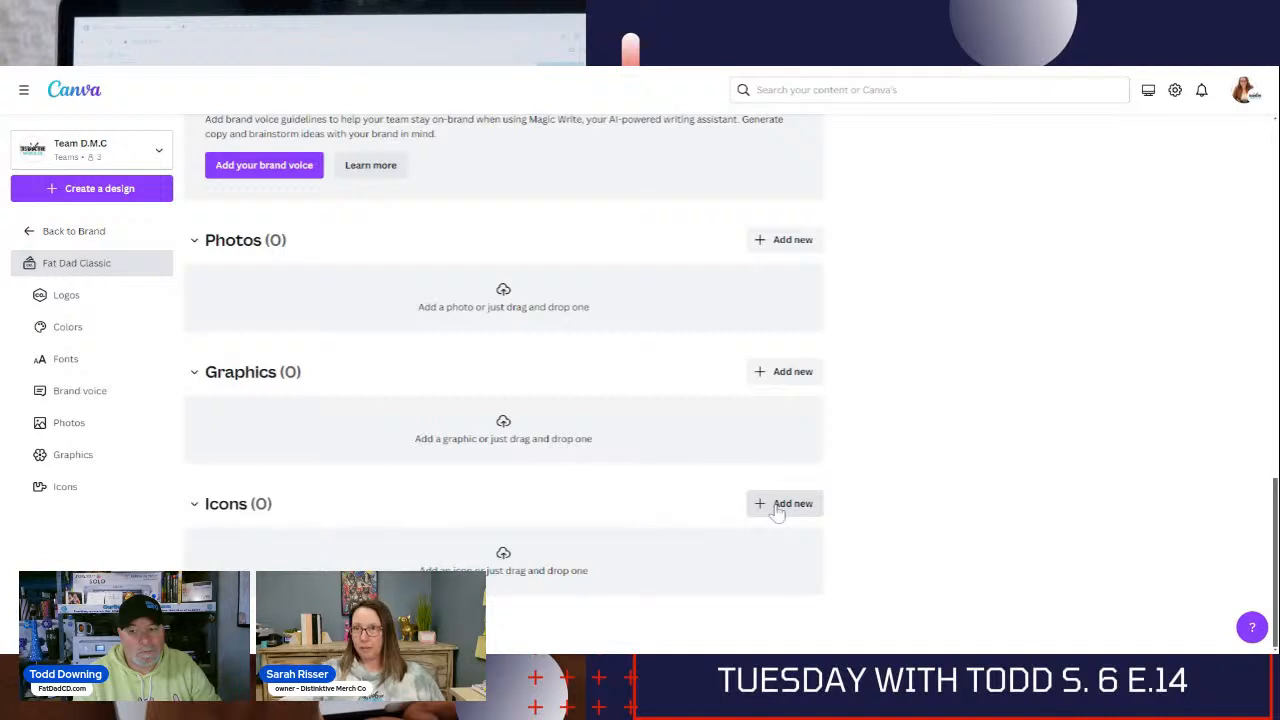
{"action": "scroll", "coordinate": [572, 452], "scroll_direction": "up", "scroll_amount": 7}
{"action": "scroll", "coordinate": [565, 455], "scroll_direction": "up", "scroll_amount": 5}
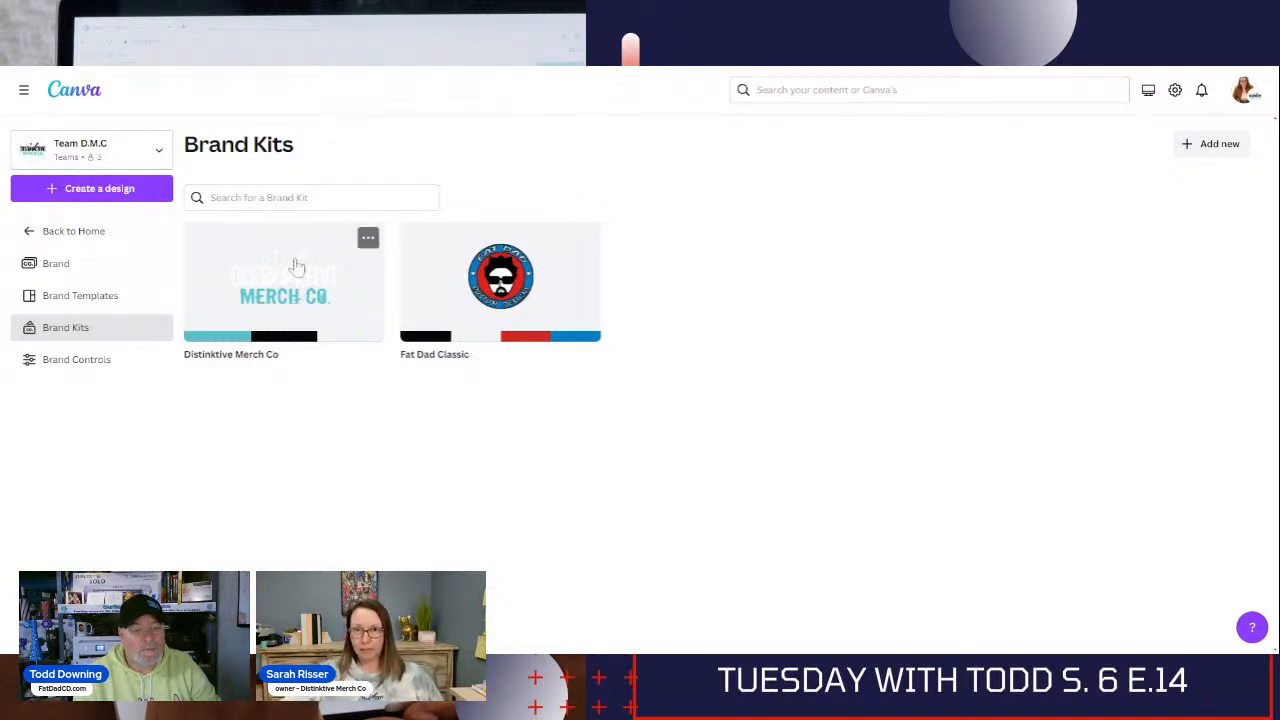
Open the Fat Dad Classic kit and upload Fat Dad Print Co Logo.png as an additional logo
{"action": "left_click", "coordinate": [490, 272]}
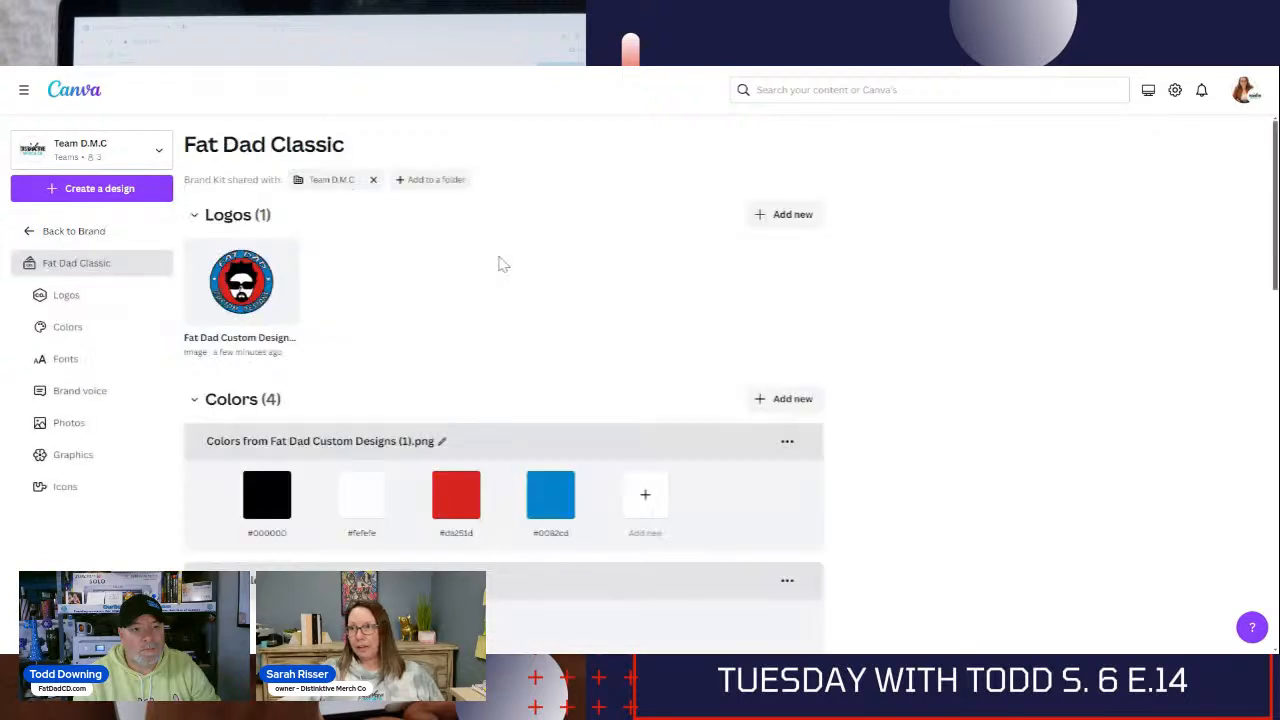
{"action": "left_click", "coordinate": [793, 222]}
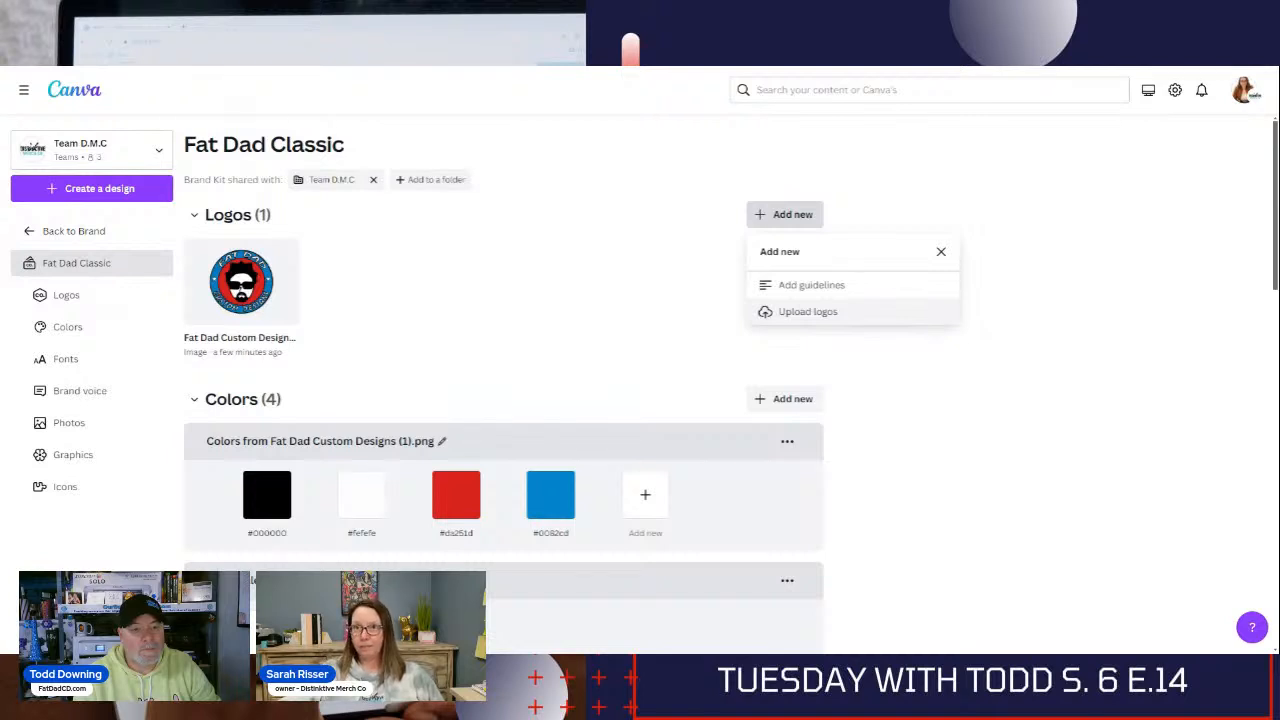
{"action": "left_click", "coordinate": [634, 330]}
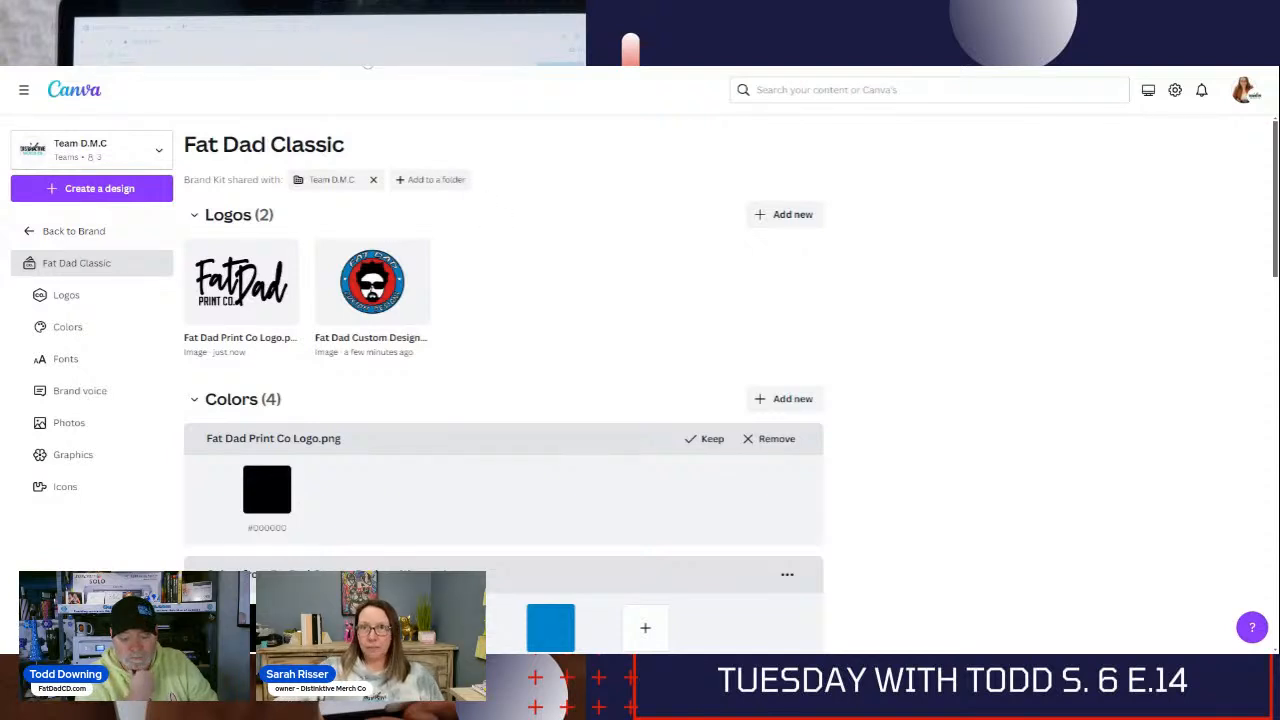
Open the Distinktive Merch Co brand kit and look over its collection of logo variations
{"action": "key", "text": "alt+Left"}
{"action": "left_click", "coordinate": [277, 275]}
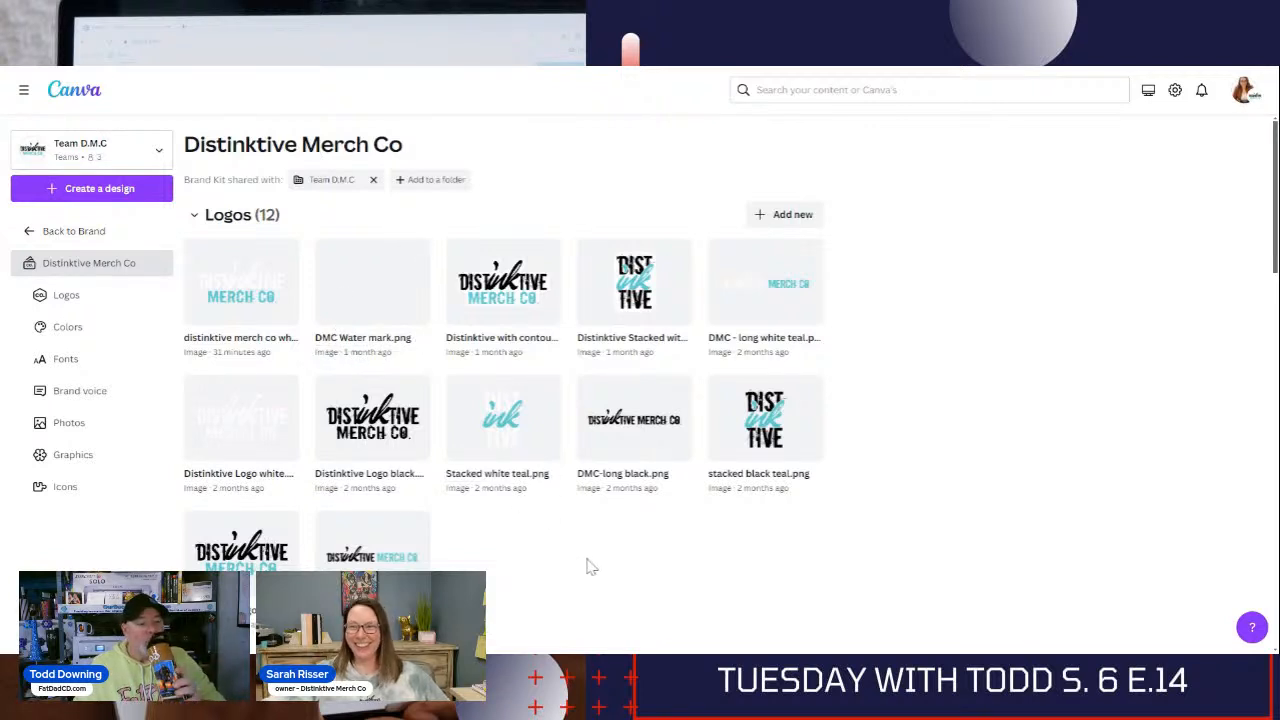
{"action": "scroll", "coordinate": [590, 560], "scroll_direction": "down", "scroll_amount": 2}
{"action": "scroll", "coordinate": [533, 549], "scroll_direction": "up", "scroll_amount": 2}
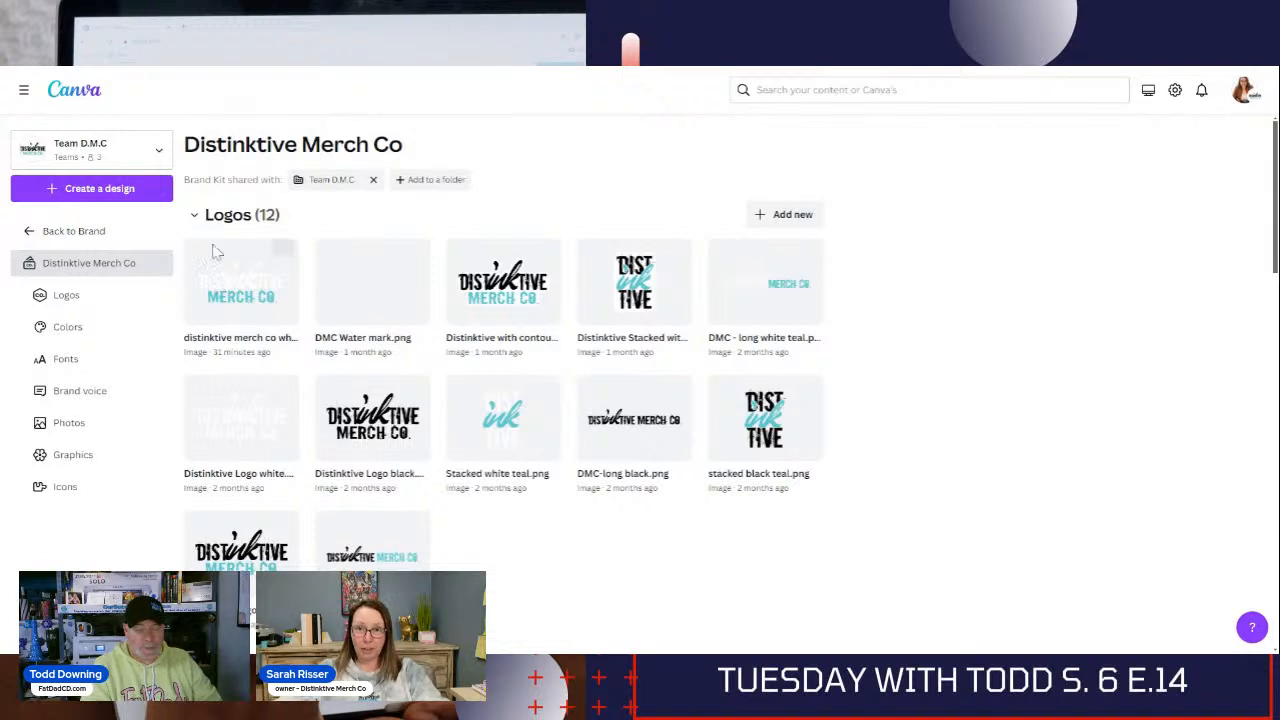
Return to the home page and start an Instagram post from the orange and beige "We're Closed Today" announcement template
{"action": "left_click", "coordinate": [23, 90]}
{"action": "left_click", "coordinate": [24, 90]}
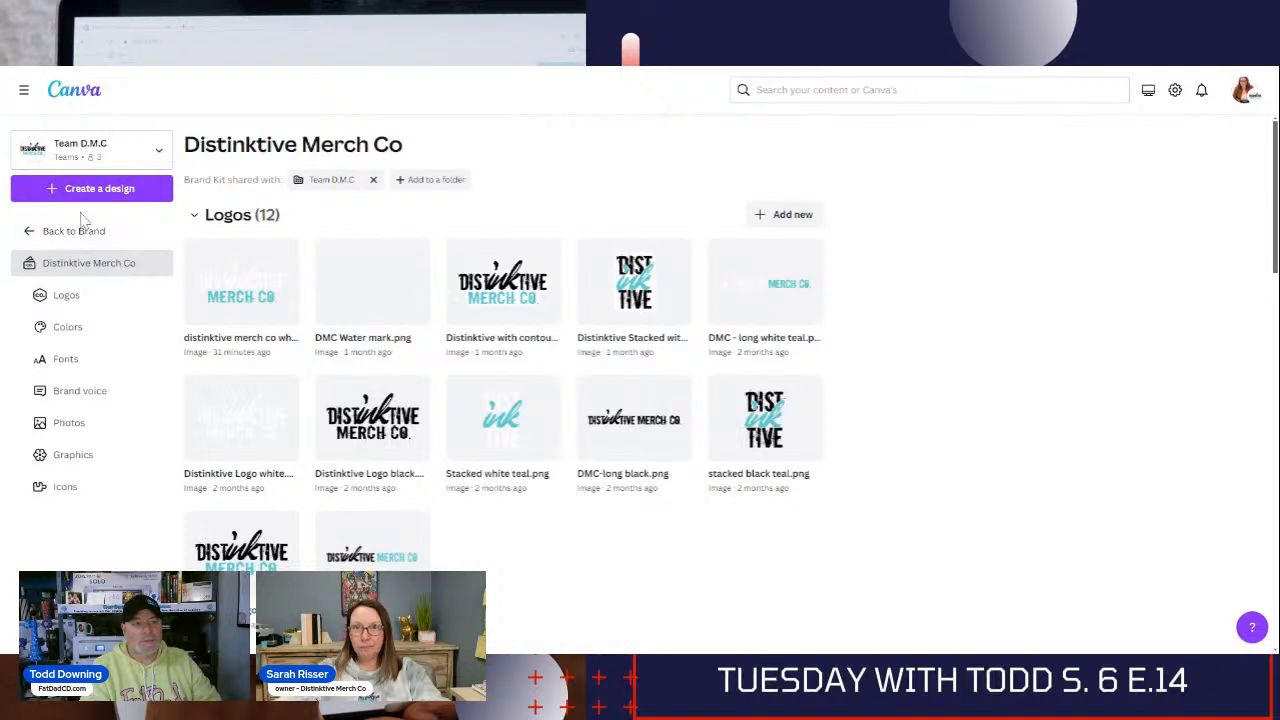
{"action": "left_click", "coordinate": [23, 90]}
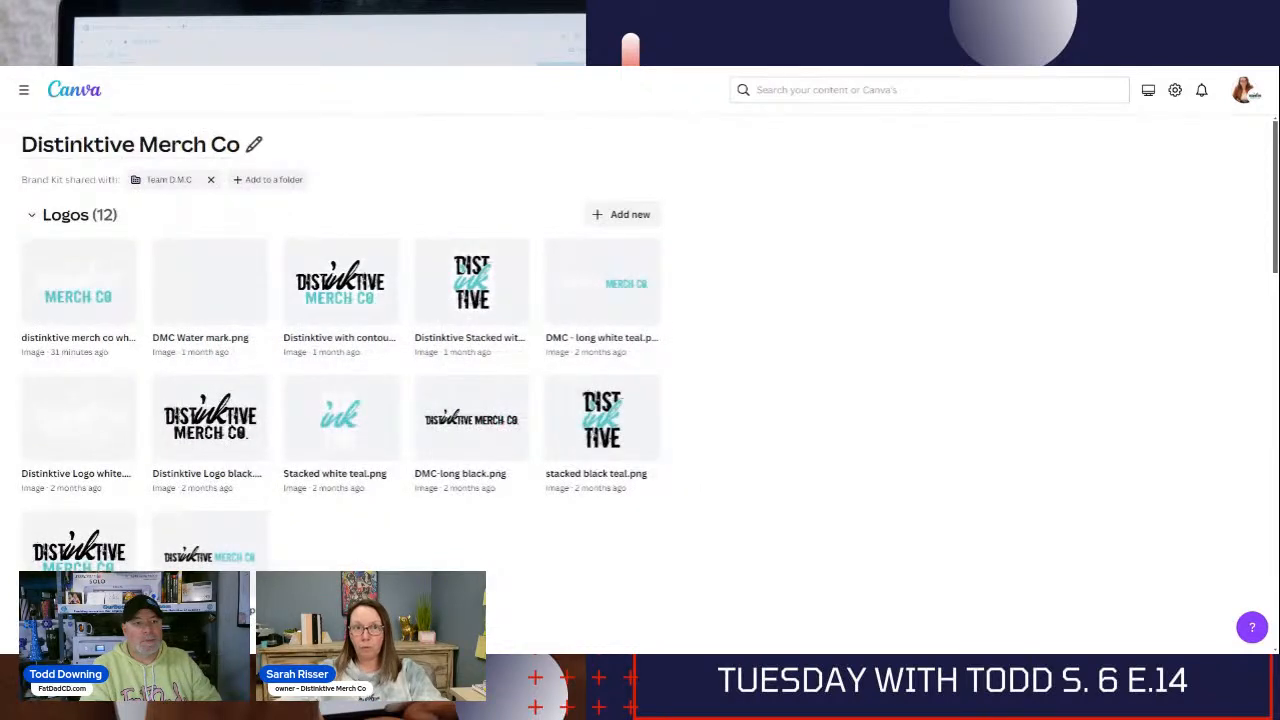
{"action": "left_click", "coordinate": [52, 92]}
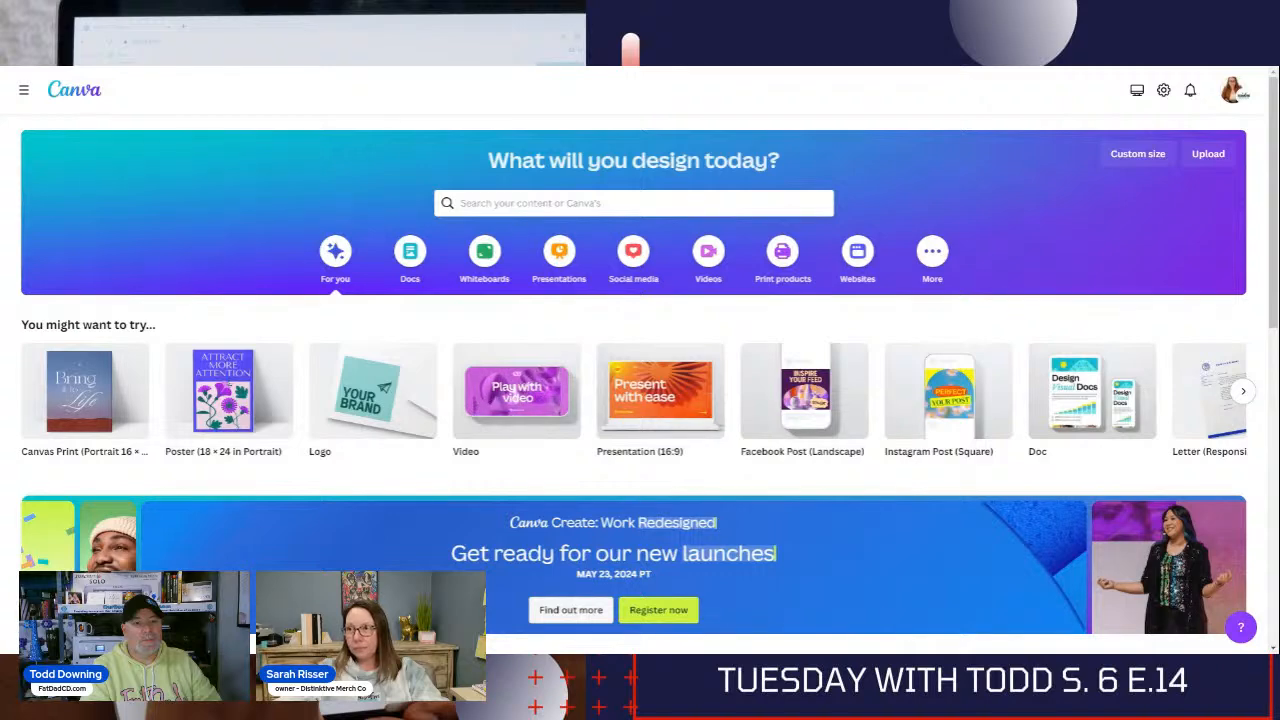
{"action": "left_click", "coordinate": [633, 251]}
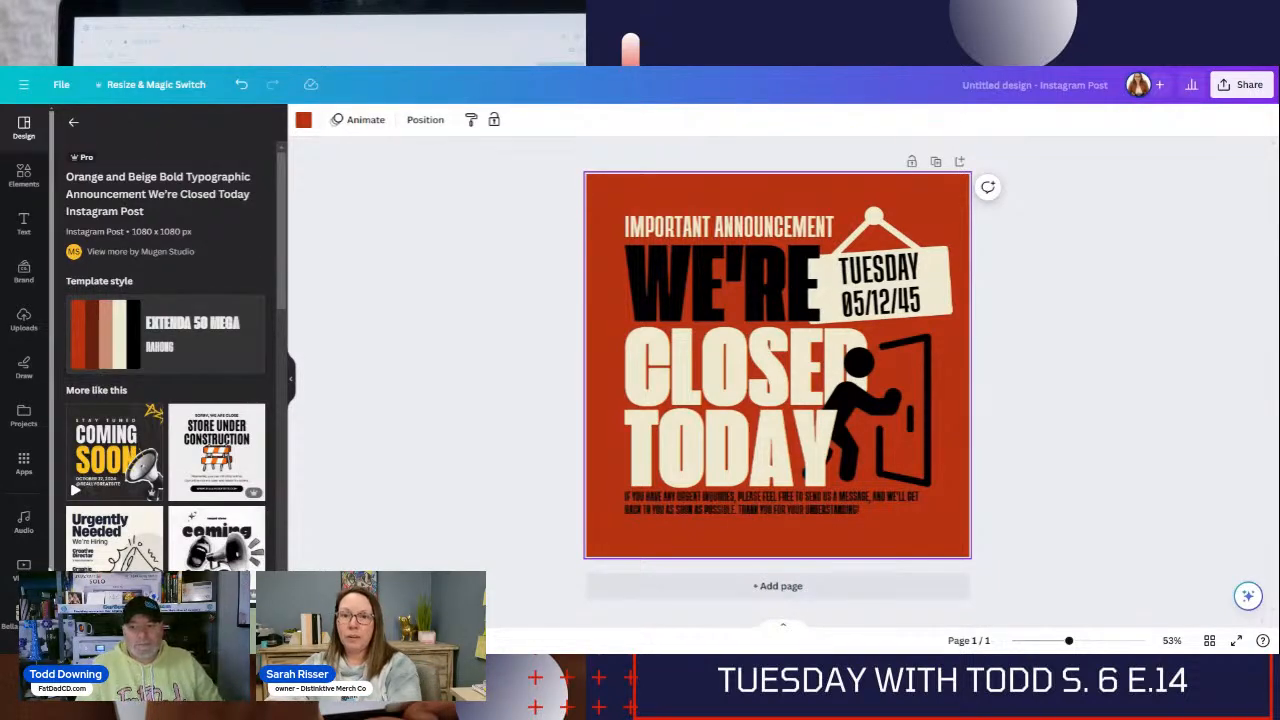
Apply the Distinktive Merch Co color palette to the post and shuffle it until the background is white with black and teal elements
{"action": "left_click", "coordinate": [24, 272]}
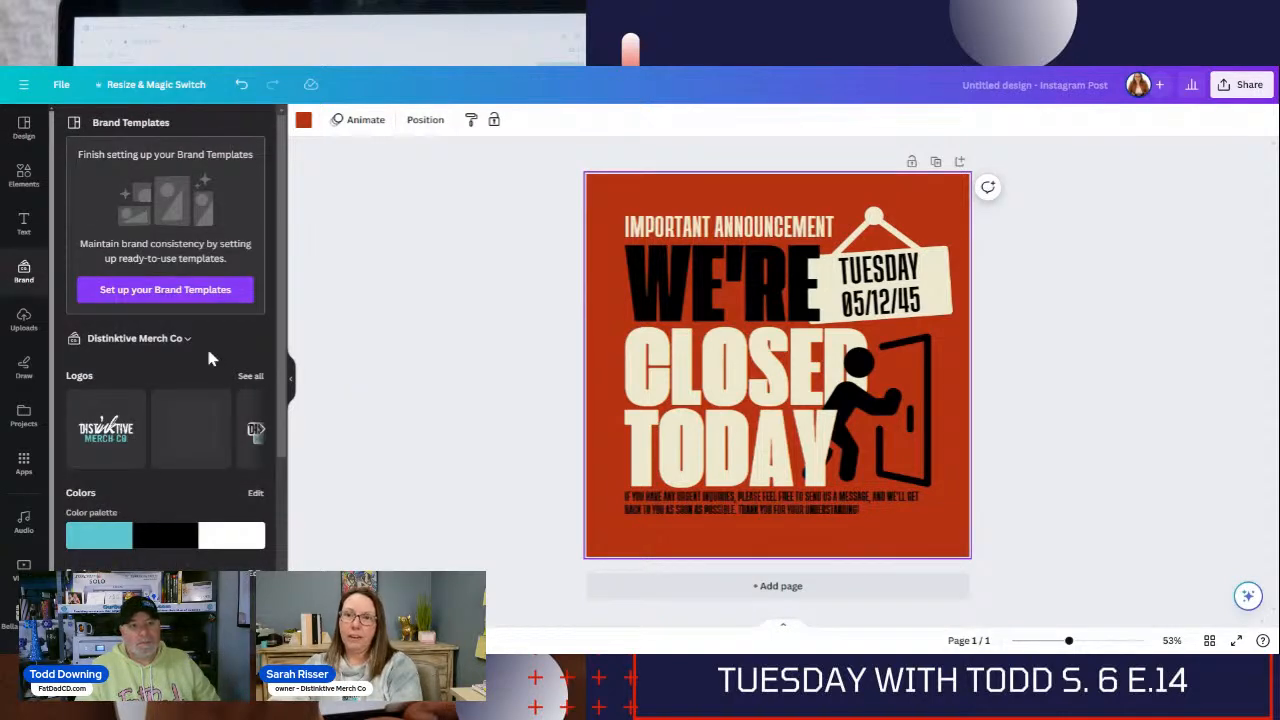
{"action": "scroll", "coordinate": [210, 370], "scroll_direction": "down", "scroll_amount": 1}
{"action": "mouse_move", "coordinate": [252, 467]}
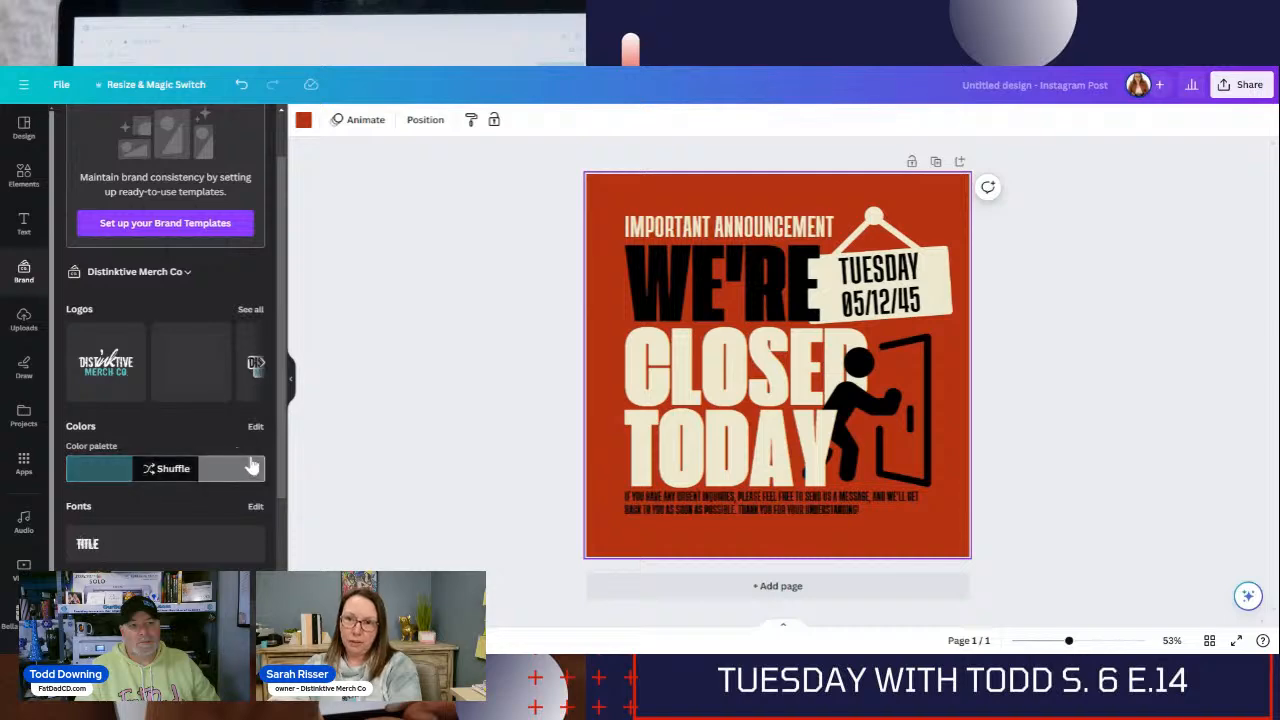
{"action": "left_click", "coordinate": [182, 484]}
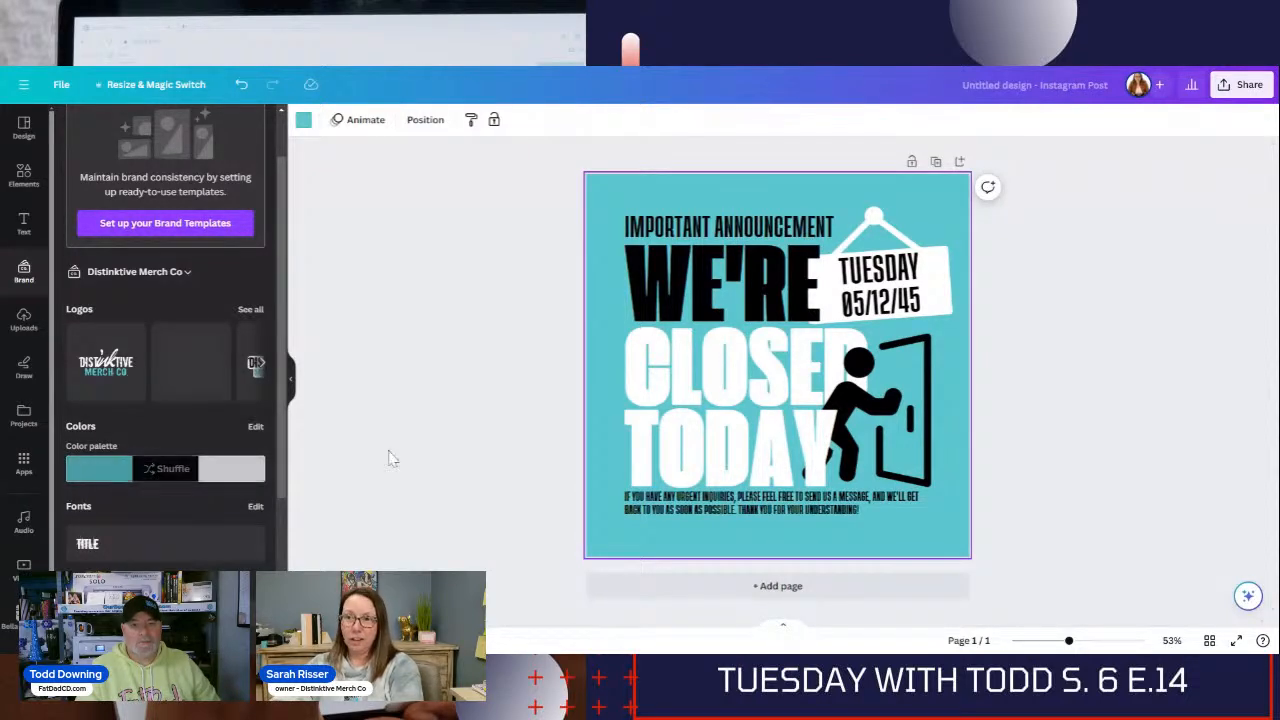
{"action": "scroll", "coordinate": [145, 483], "scroll_direction": "down", "scroll_amount": 1}
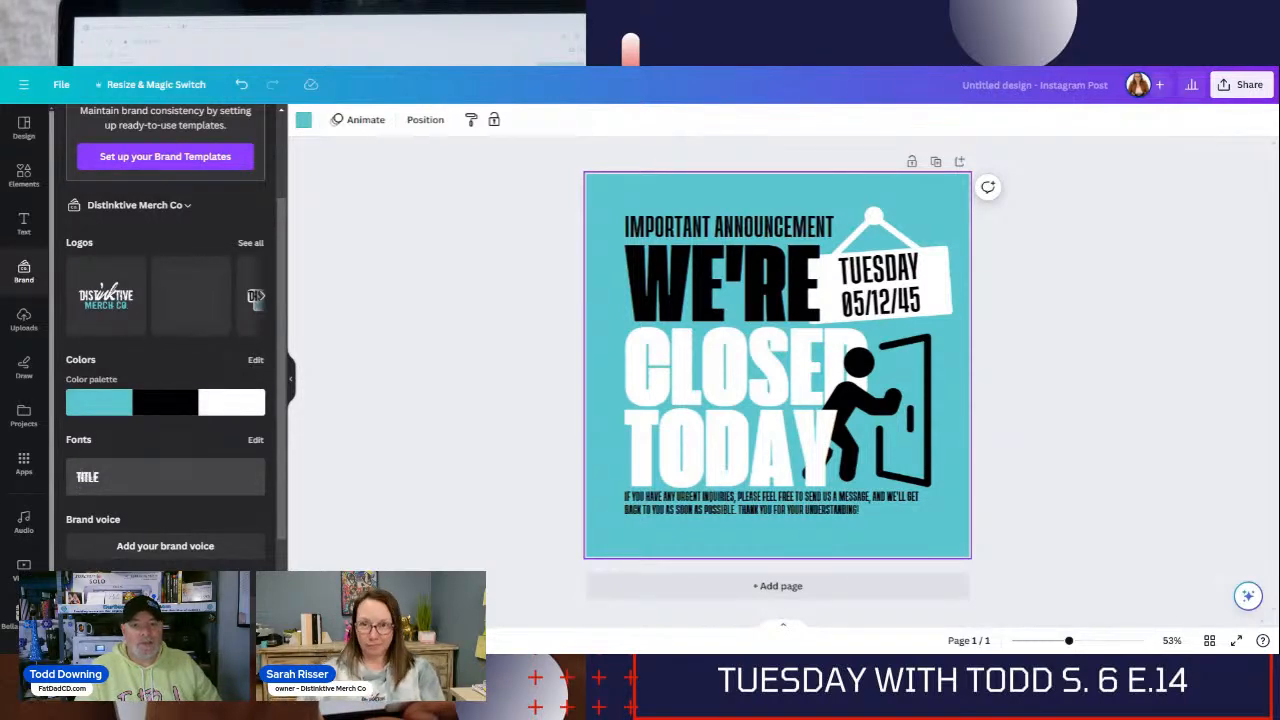
{"action": "left_click", "coordinate": [162, 410]}
{"action": "left_click", "coordinate": [162, 410]}
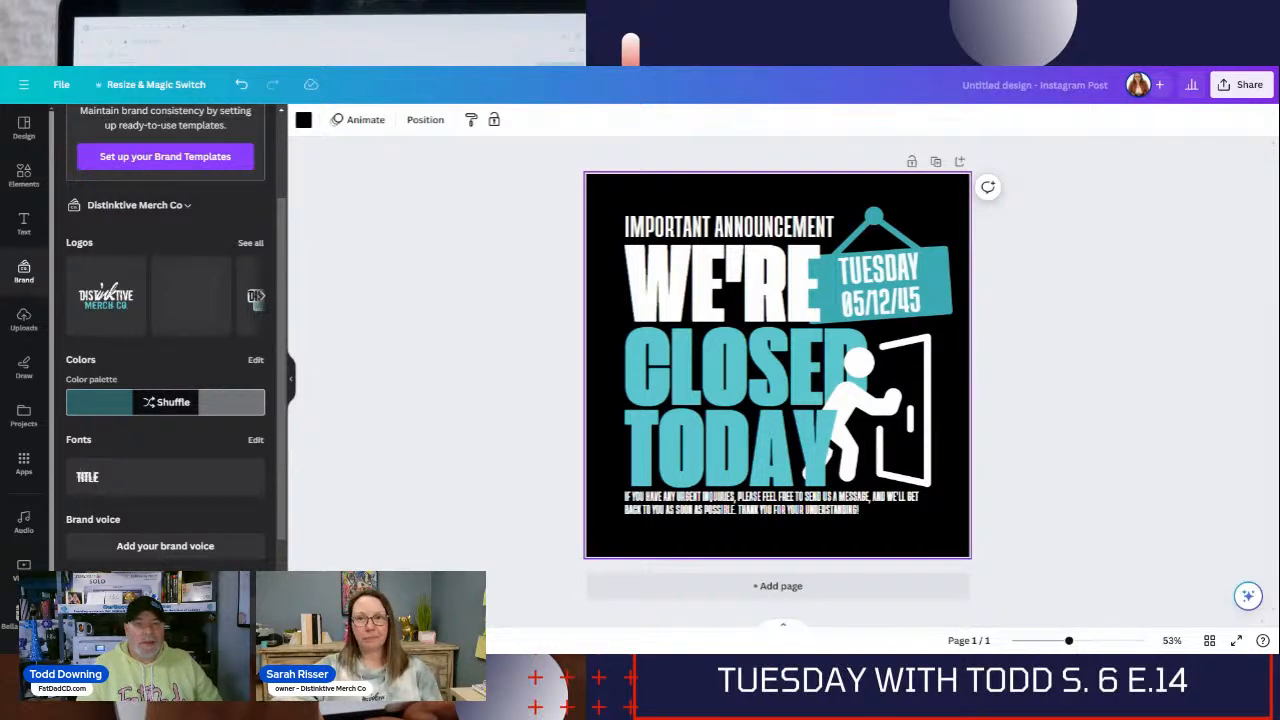
{"action": "left_click", "coordinate": [157, 401]}
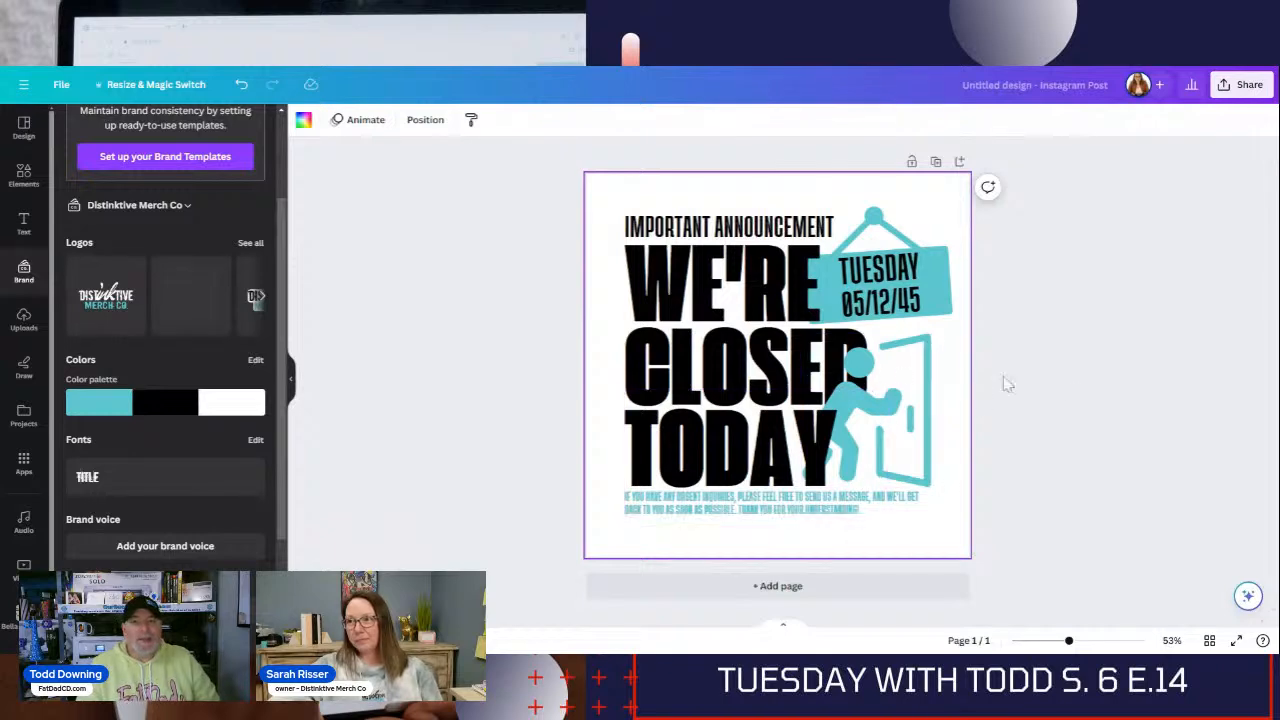
Select all text and graphics on the post and move them up to free space along the page's lower edge
{"action": "left_click", "coordinate": [1078, 390]}
{"action": "left_click_drag", "start_coordinate": [1029, 507], "coordinate": [666, 214]}
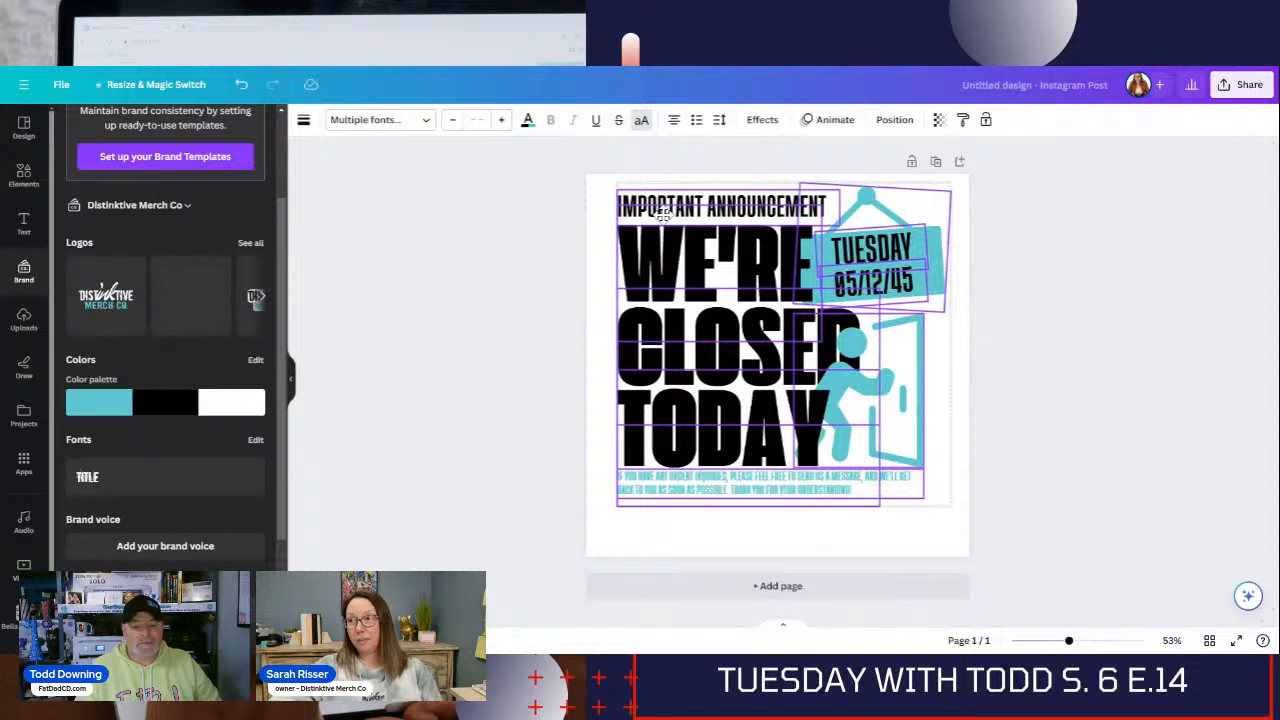
{"action": "left_click", "coordinate": [1120, 445]}
{"action": "scroll", "coordinate": [109, 537], "scroll_direction": "down", "scroll_amount": 3}
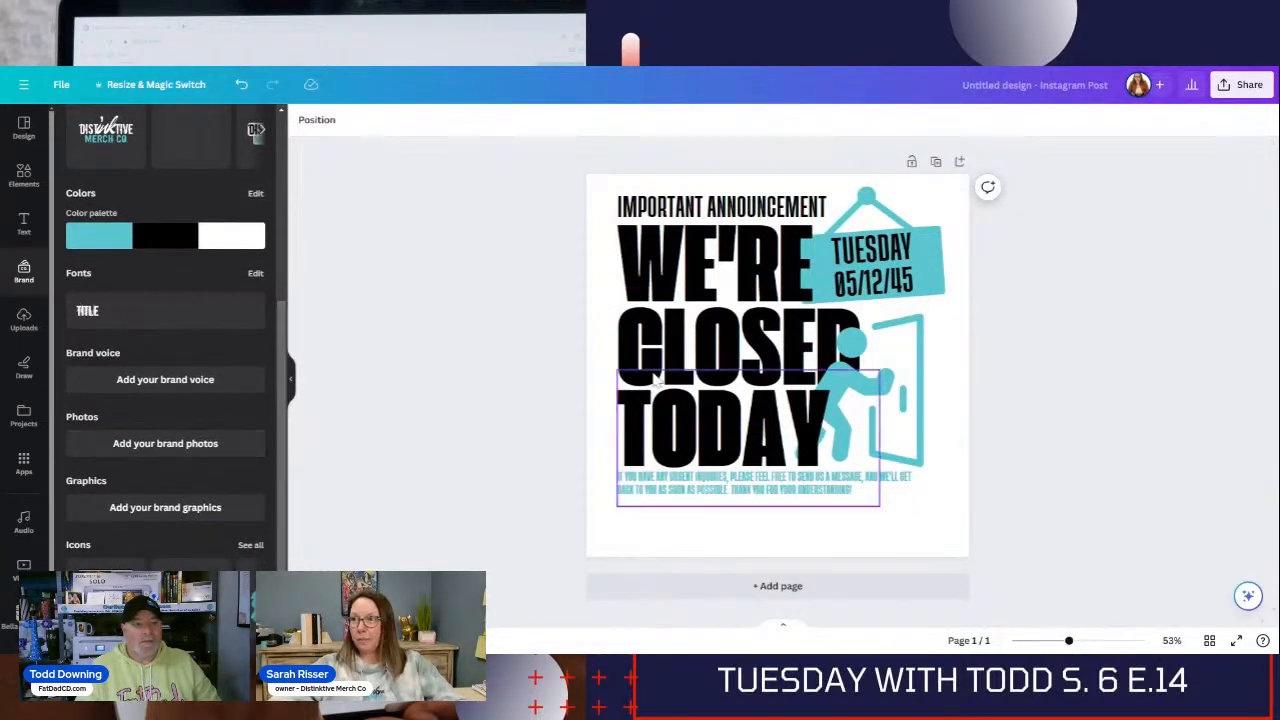
{"action": "left_click_drag", "start_coordinate": [1067, 529], "coordinate": [565, 200]}
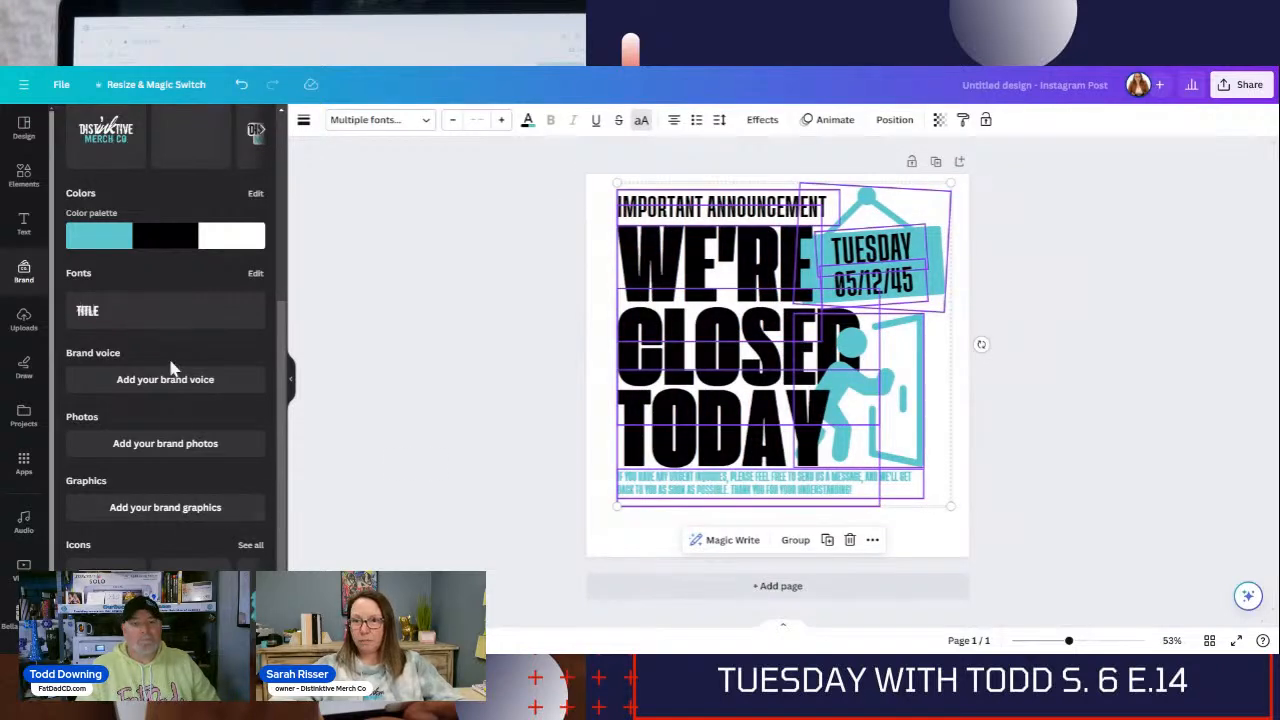
Browse all Distinktive Merch Co logos in the brand kit and add the long black and teal version to the post
{"action": "scroll", "coordinate": [150, 371], "scroll_direction": "up", "scroll_amount": 5}
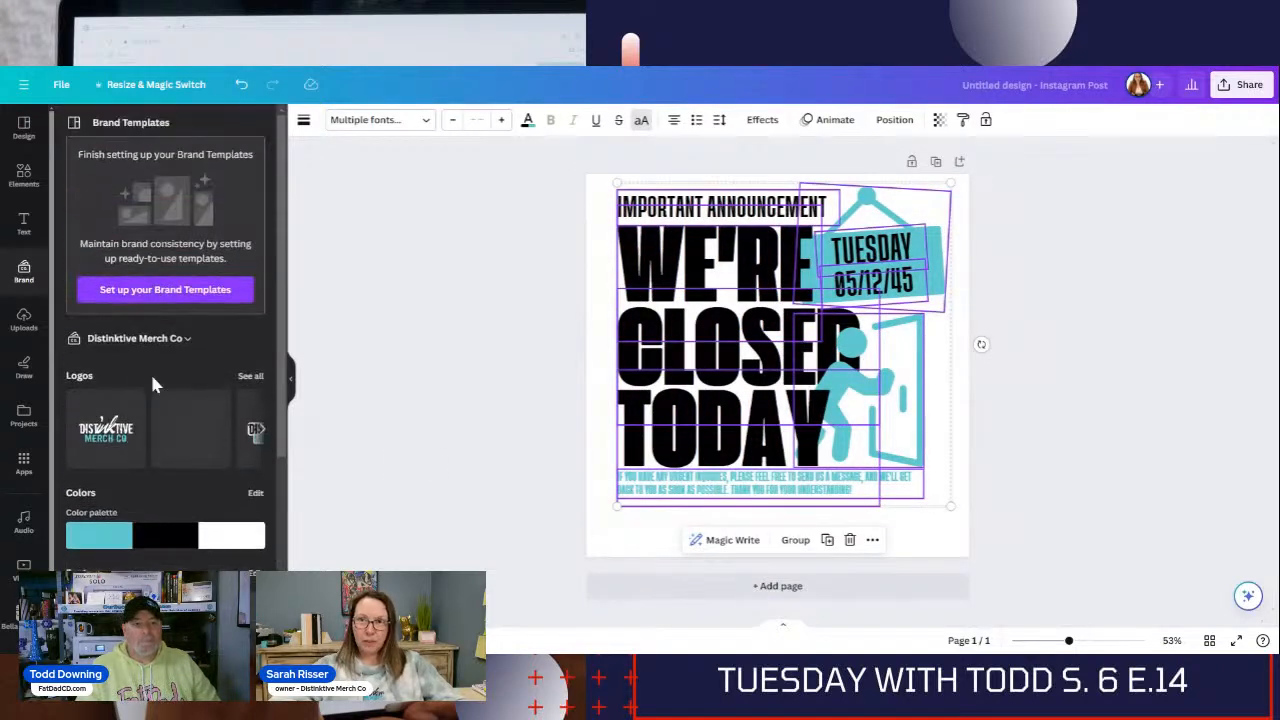
{"action": "left_click", "coordinate": [259, 430]}
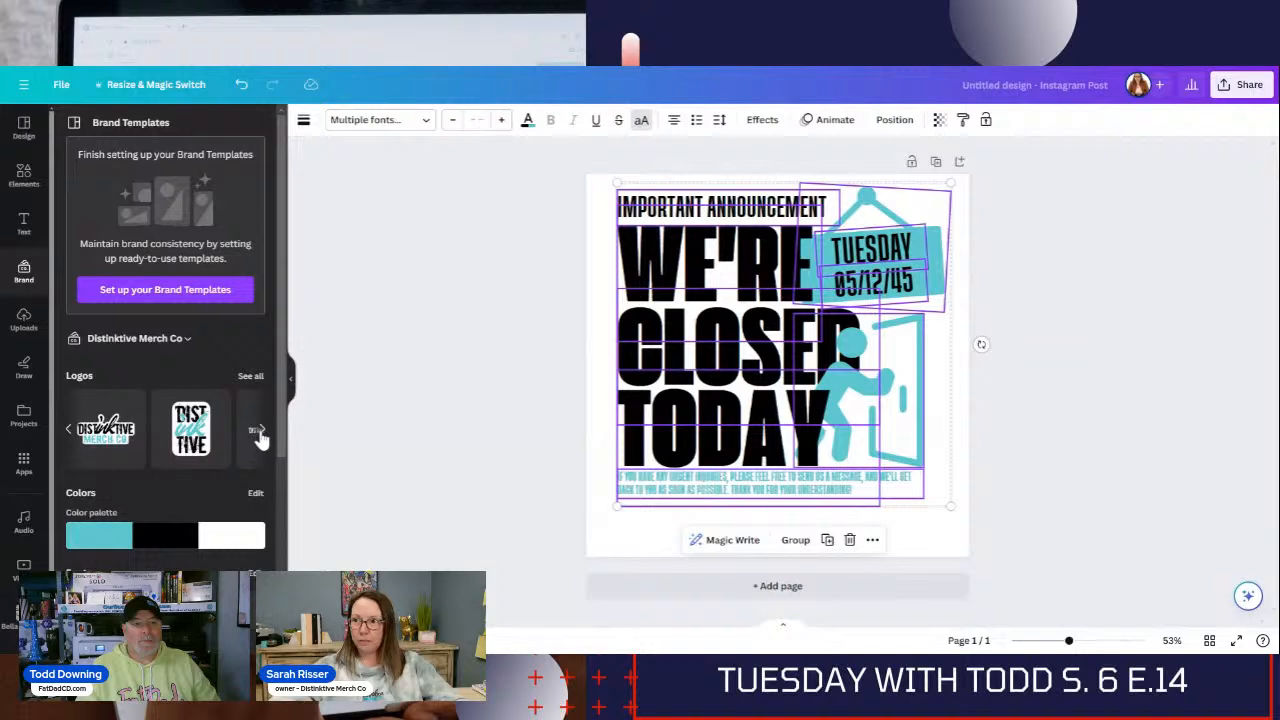
{"action": "left_click", "coordinate": [259, 430]}
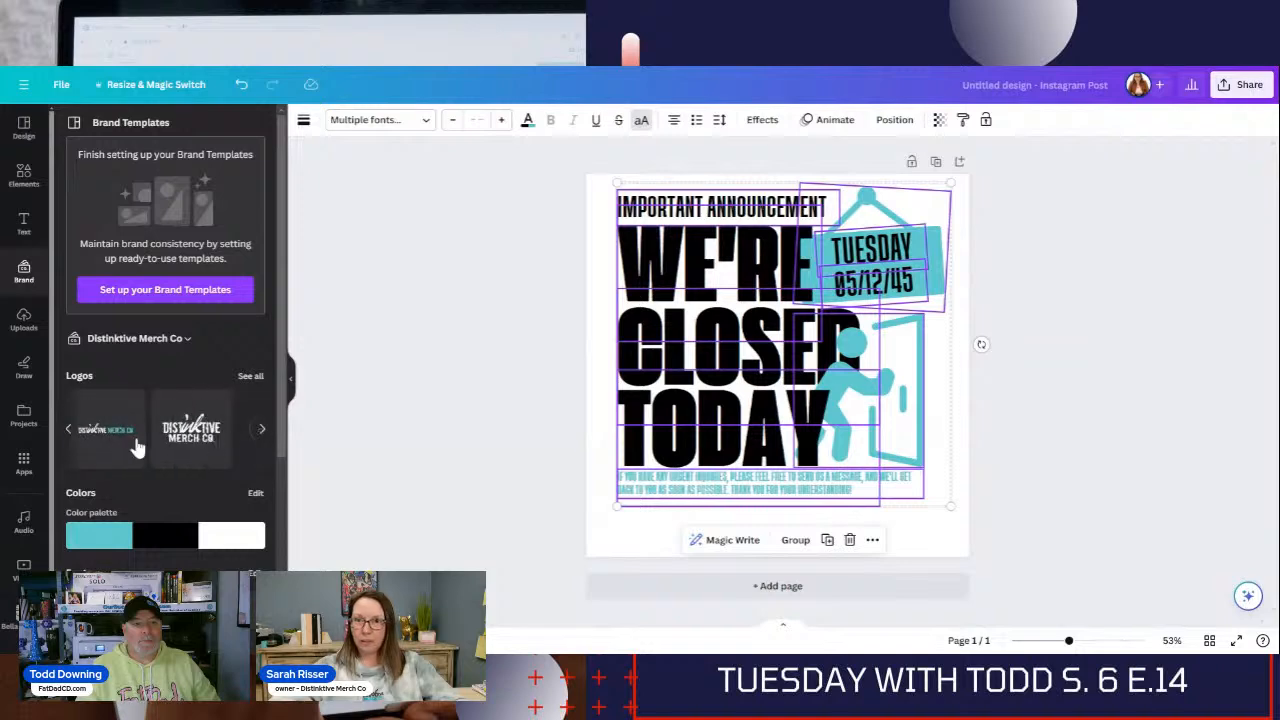
{"action": "left_click", "coordinate": [259, 432]}
{"action": "left_click", "coordinate": [249, 377]}
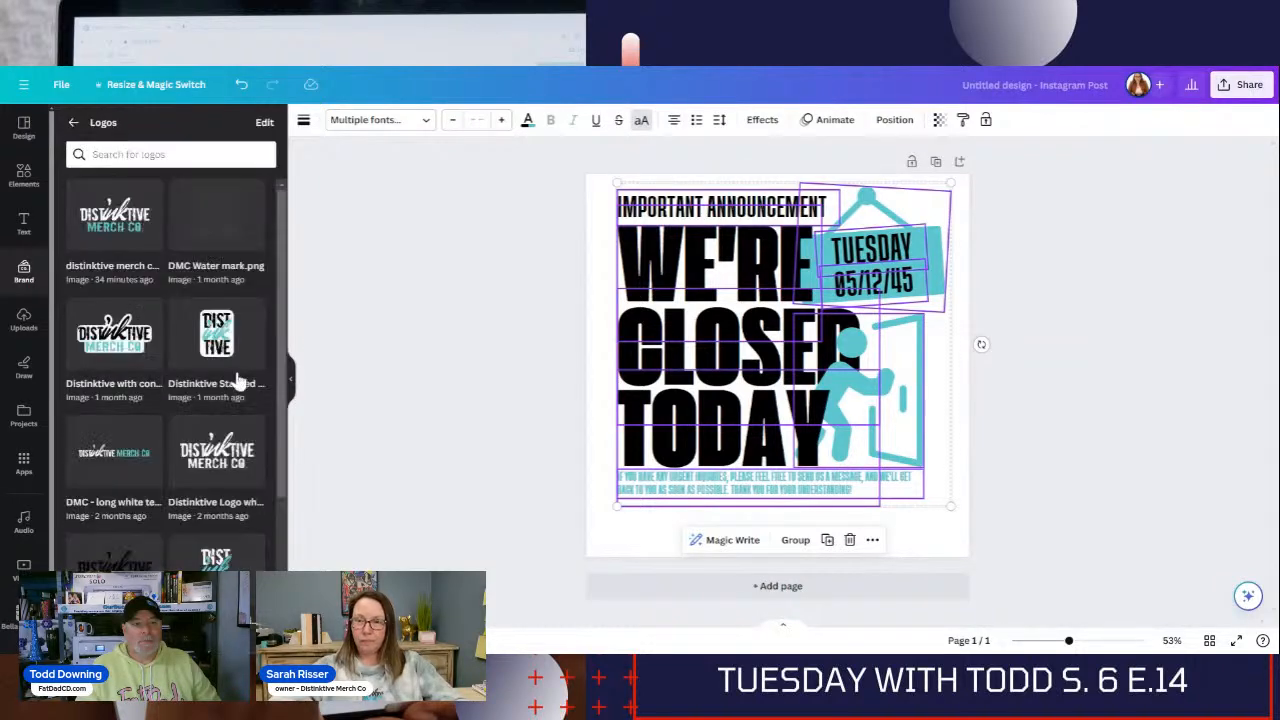
{"action": "scroll", "coordinate": [250, 424], "scroll_direction": "down", "scroll_amount": 4}
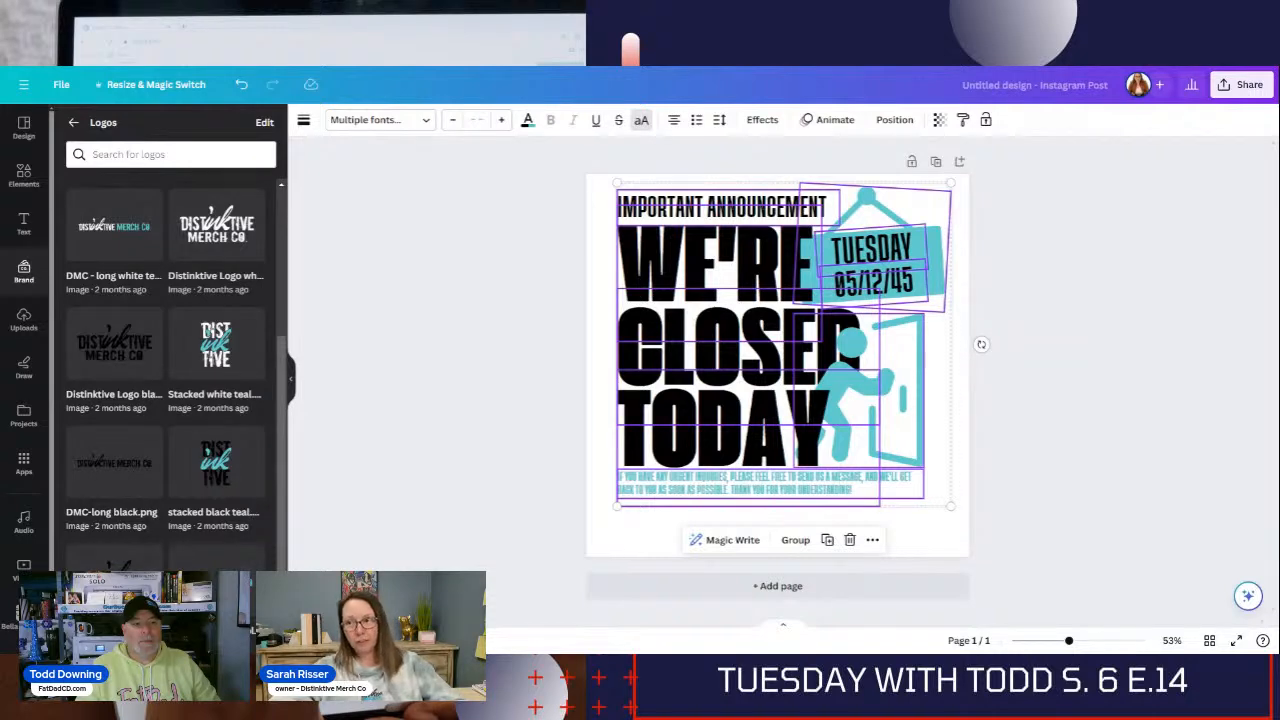
{"action": "left_click", "coordinate": [114, 463]}
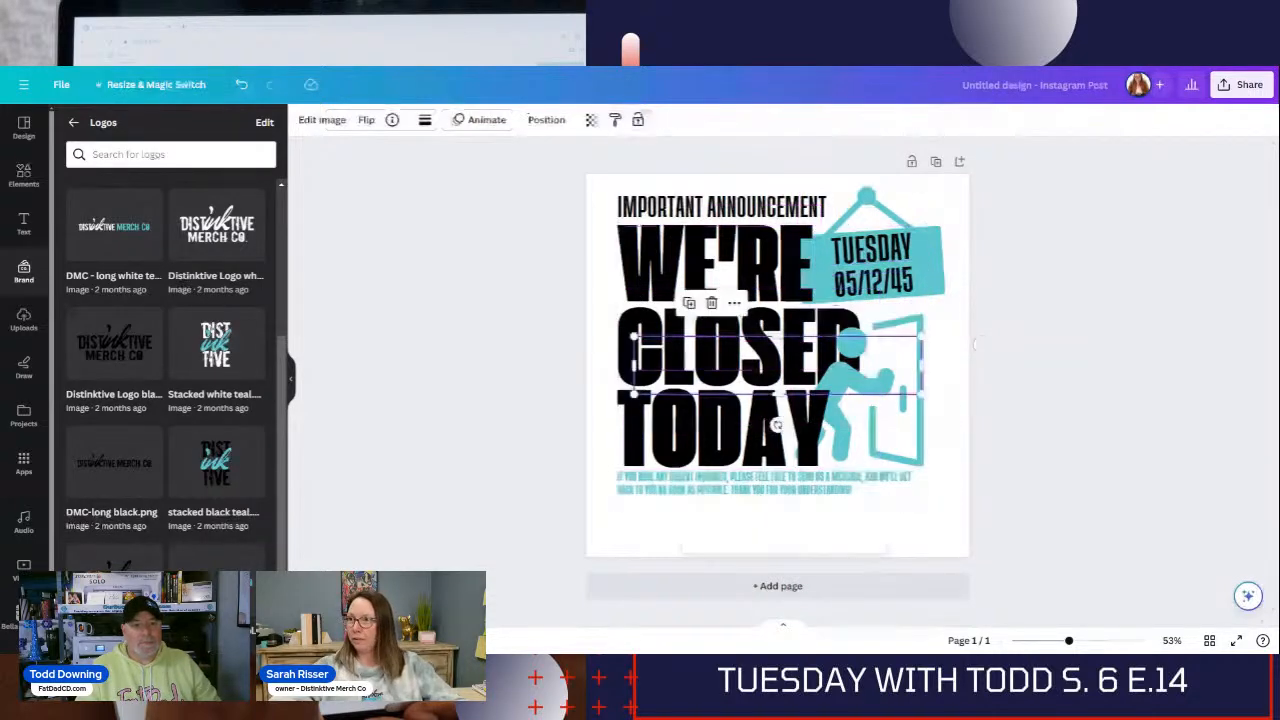
Move the Distinktive Merch Co logo below the announcement text and shrink it to fit the free space
{"action": "left_click_drag", "start_coordinate": [776, 365], "coordinate": [798, 516]}
{"action": "left_click_drag", "start_coordinate": [626, 492], "coordinate": [650, 496]}
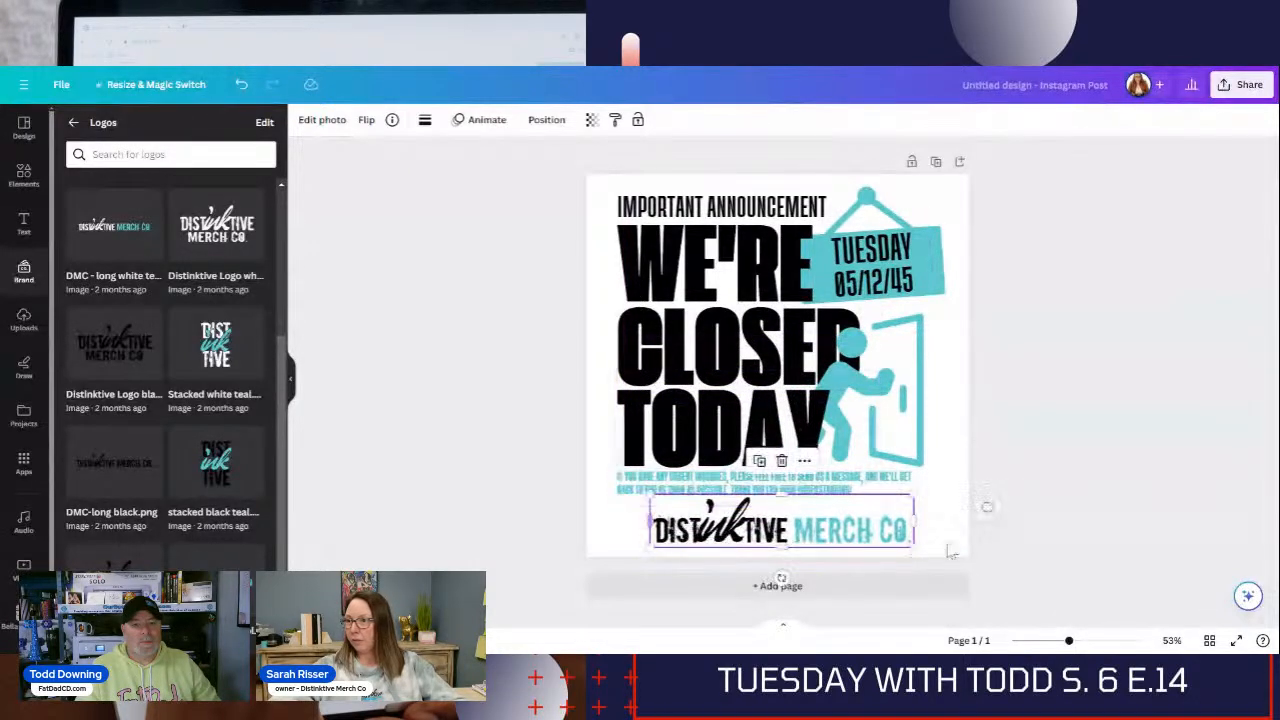
{"action": "left_click_drag", "start_coordinate": [913, 547], "coordinate": [866, 531]}
{"action": "left_click", "coordinate": [1106, 434]}
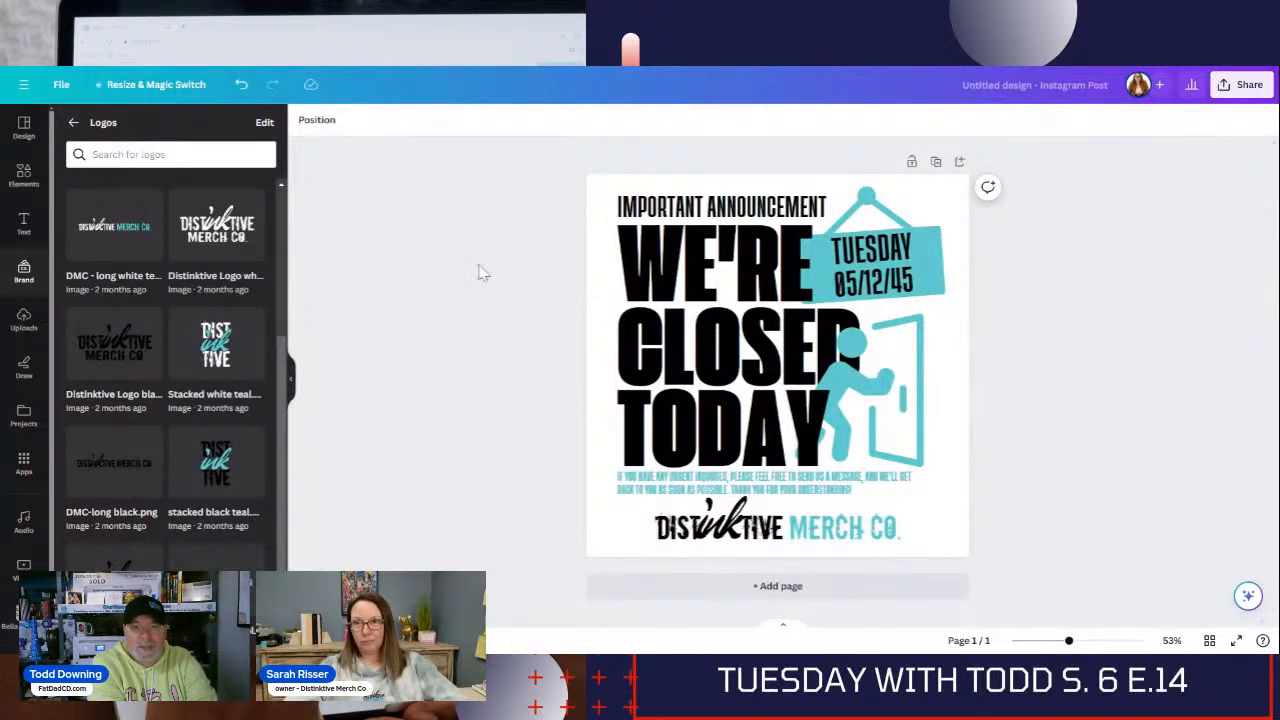
Leave the logo list and switch the design's brand kit to Fat Dad Classic
{"action": "scroll", "coordinate": [200, 490], "scroll_direction": "up", "scroll_amount": 3}
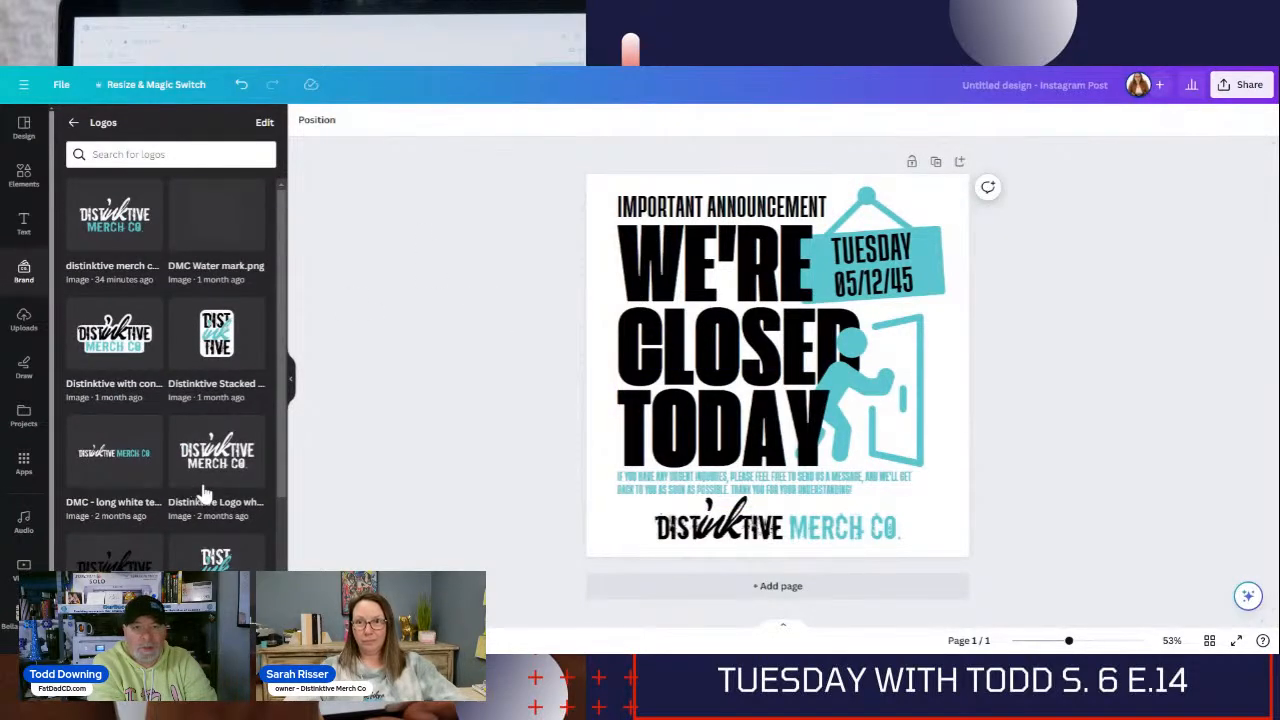
{"action": "left_click", "coordinate": [73, 122]}
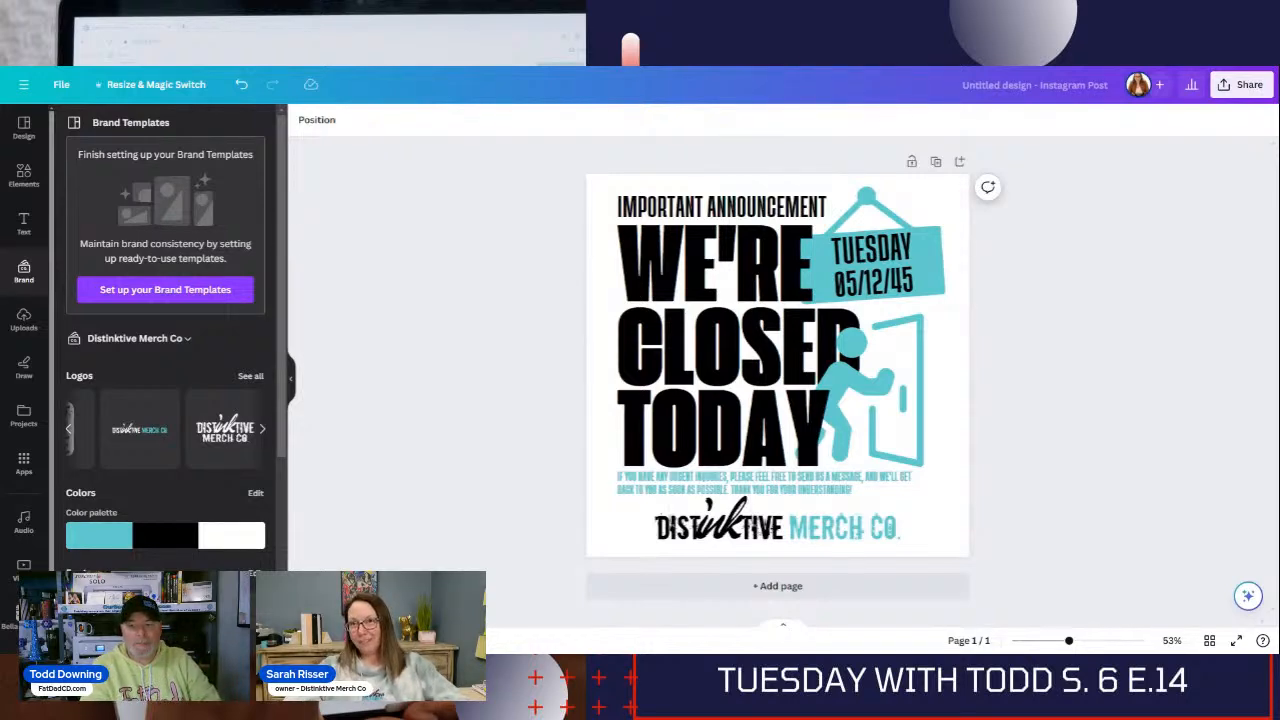
{"action": "left_click", "coordinate": [180, 342]}
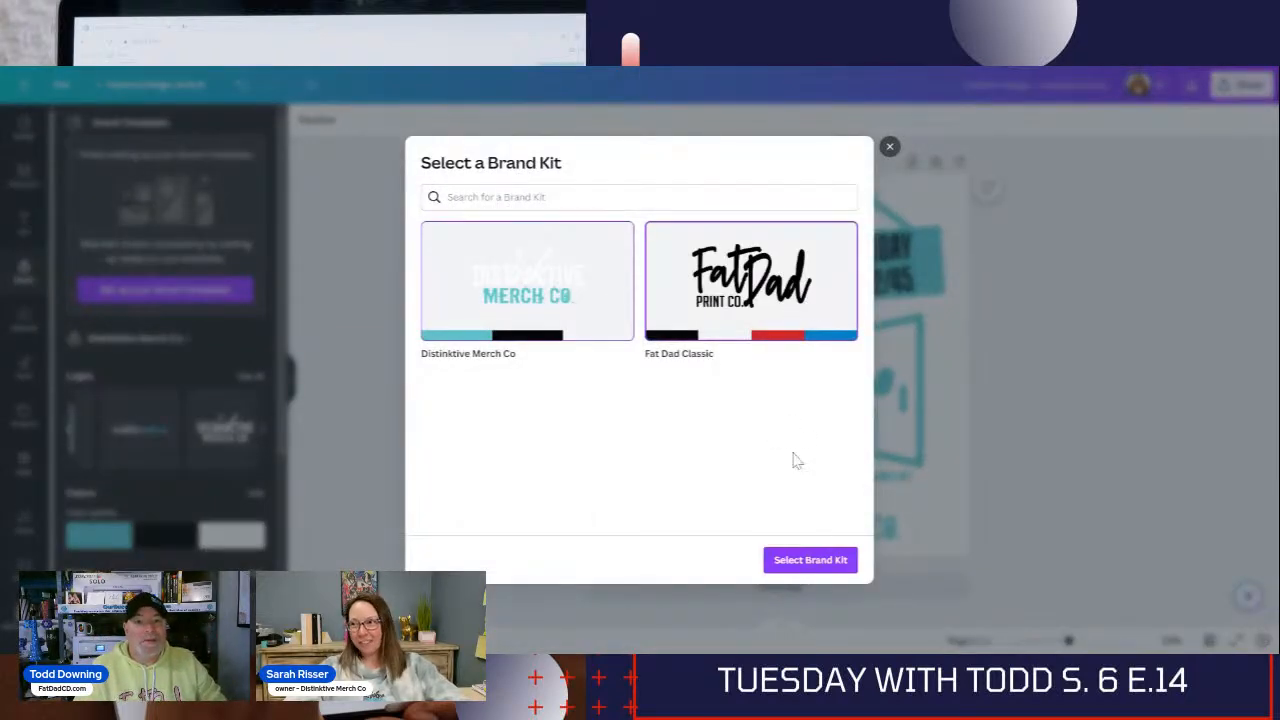
{"action": "left_click", "coordinate": [889, 147]}
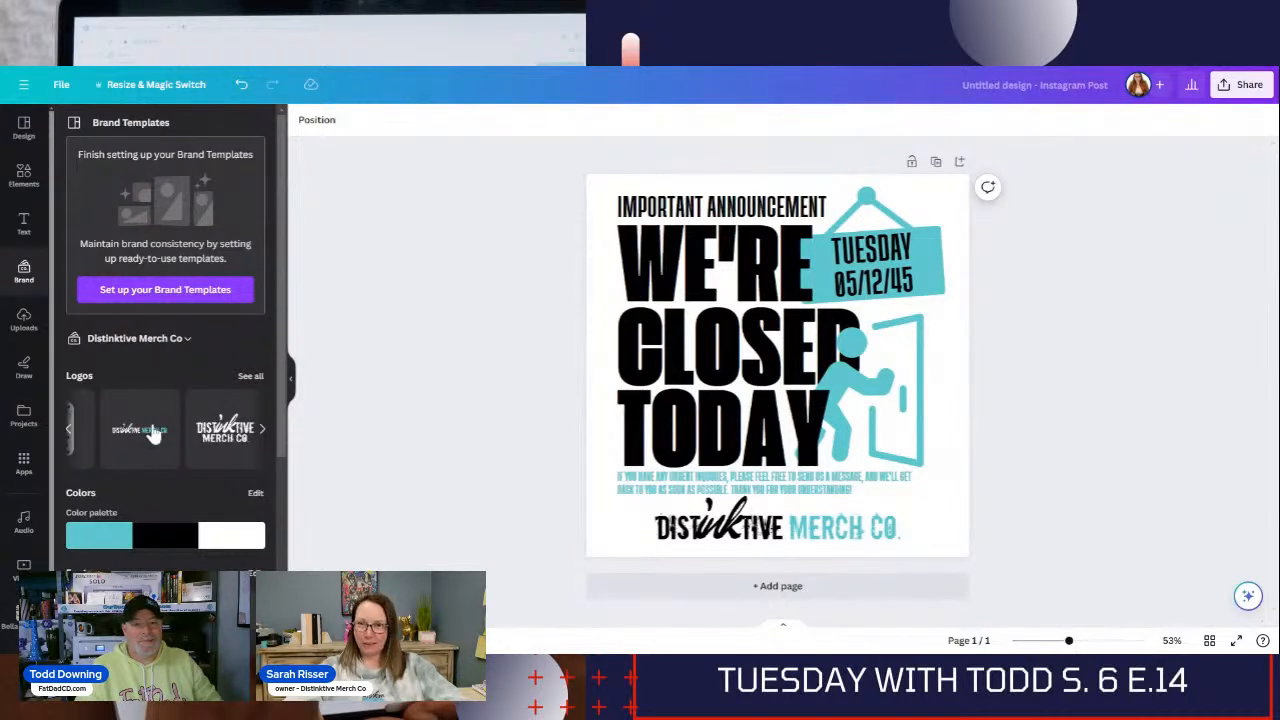
{"action": "left_click", "coordinate": [128, 340]}
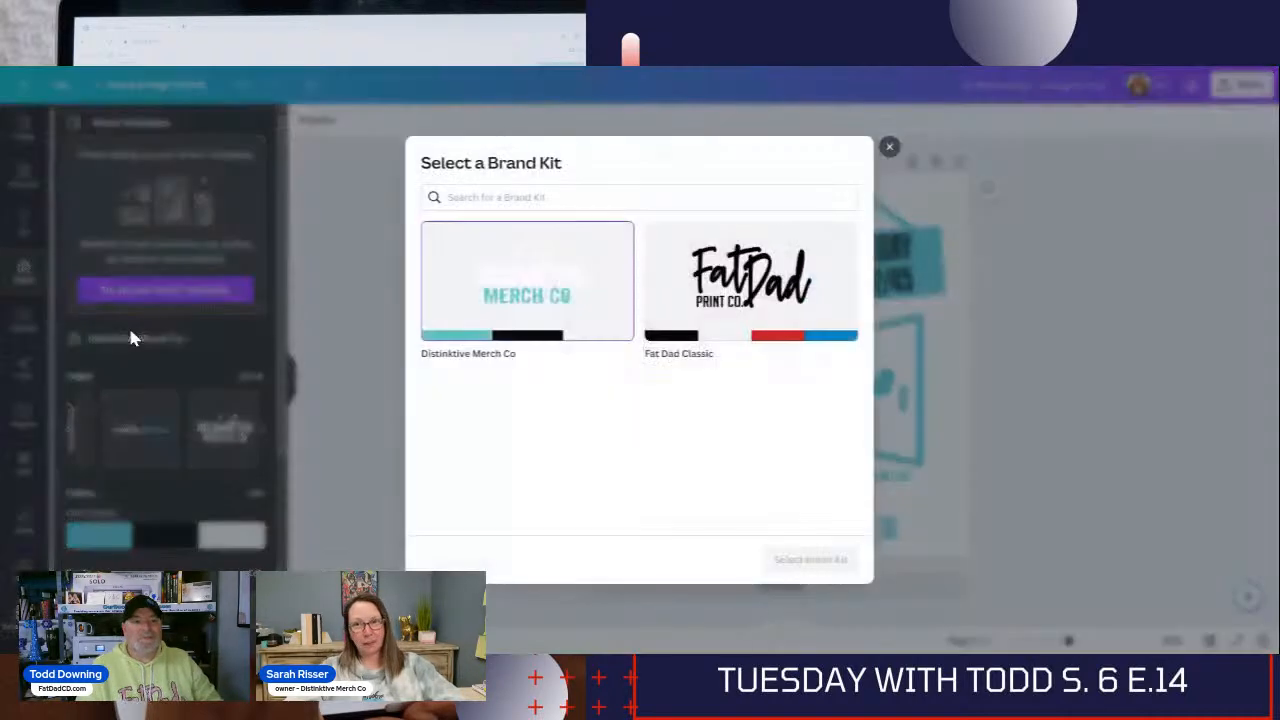
{"action": "left_click", "coordinate": [777, 300]}
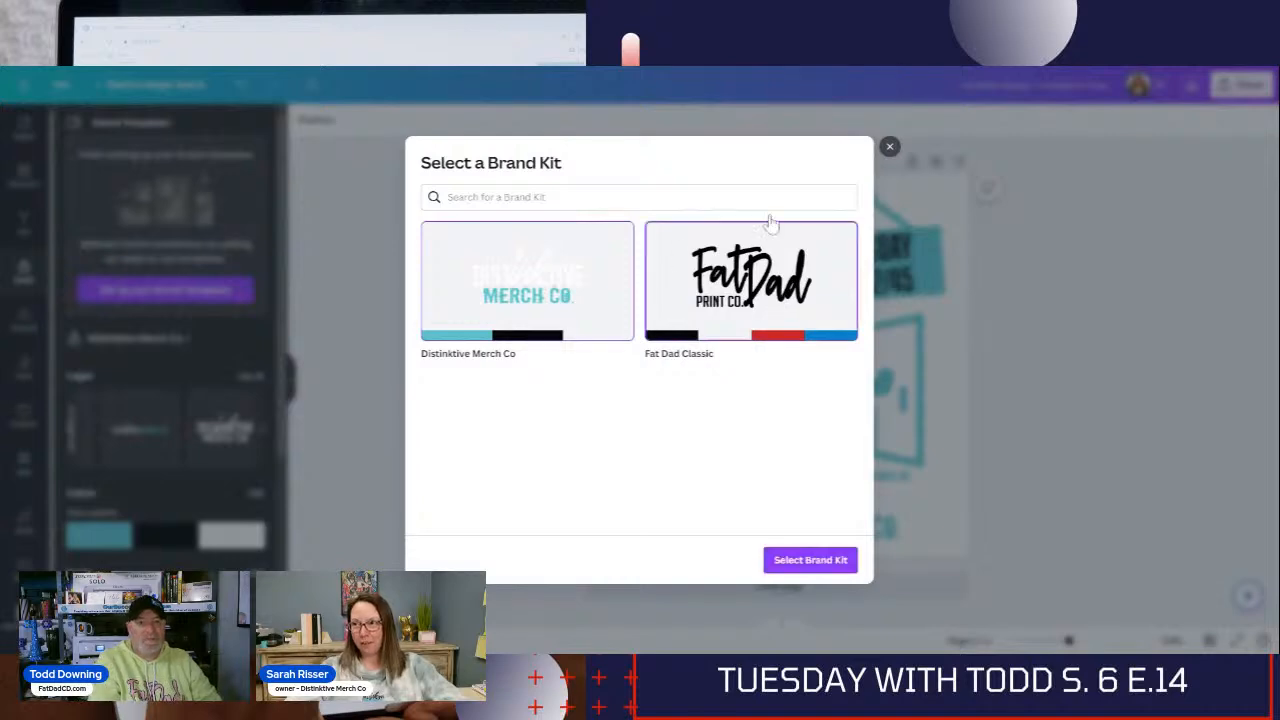
{"action": "left_click", "coordinate": [814, 562]}
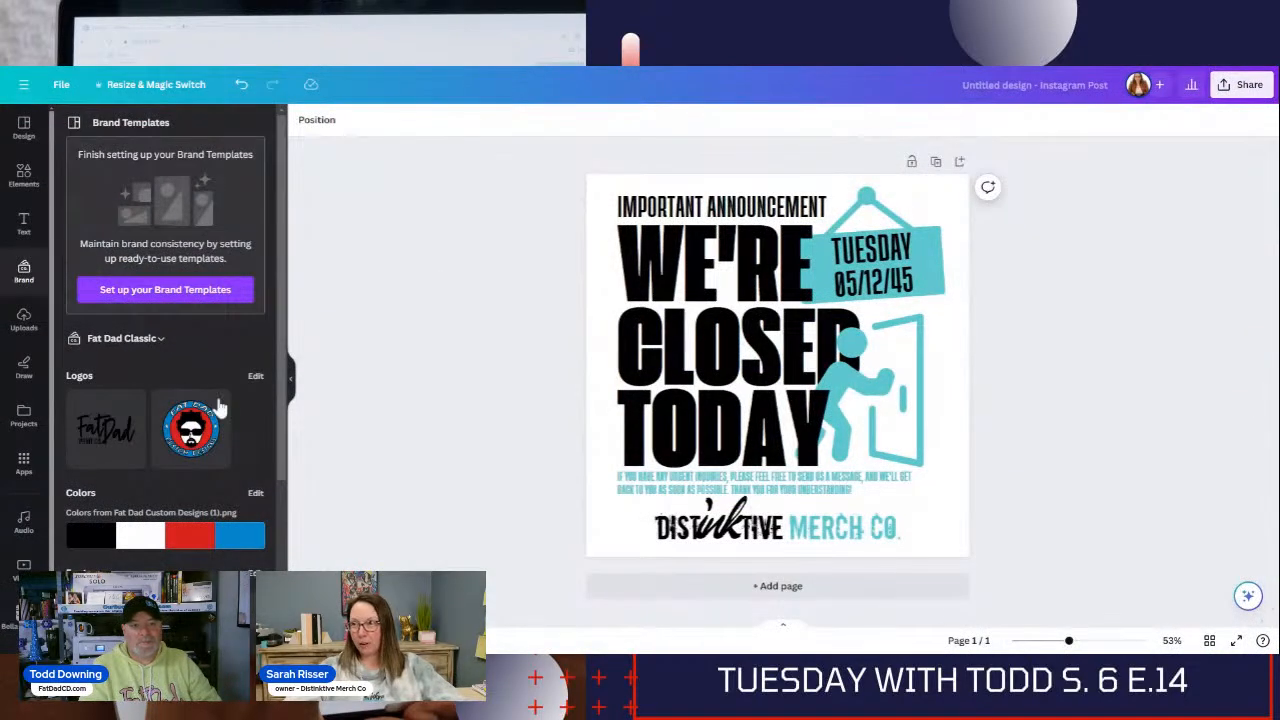
Recolor the post with the Fat Dad Classic palette and delete the Distinktive Merch Co logo
{"action": "left_click", "coordinate": [150, 538]}
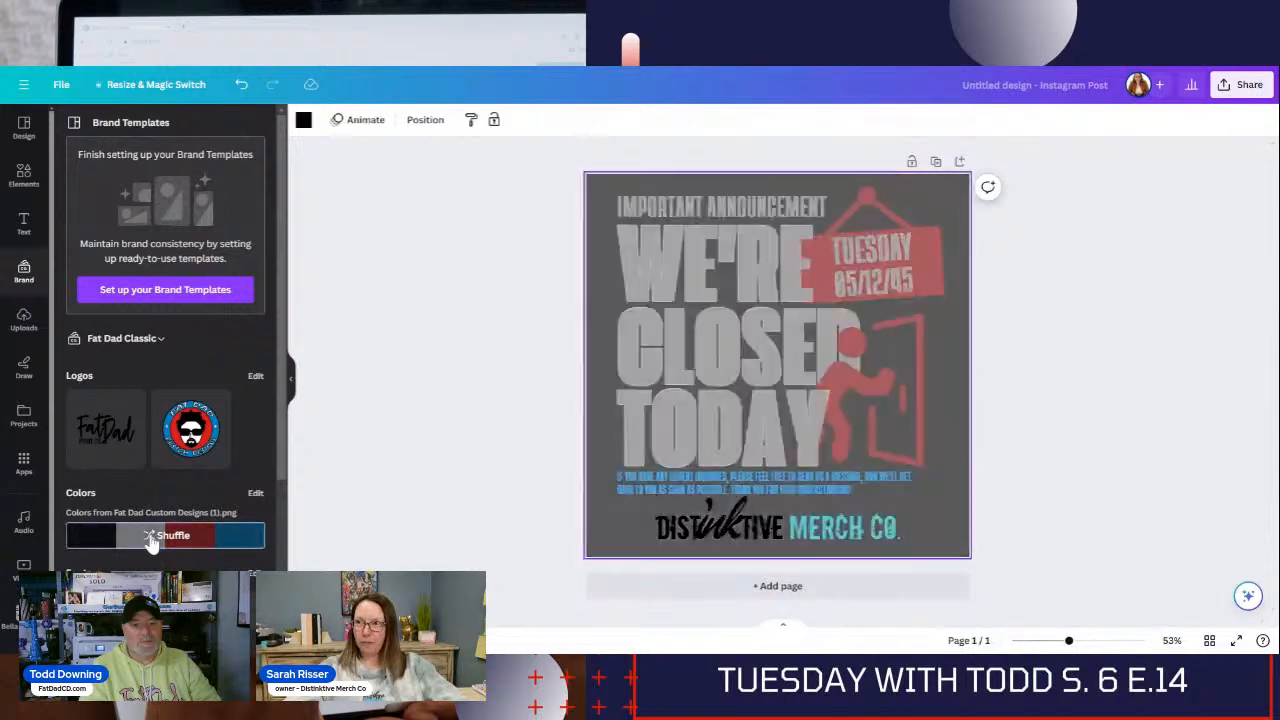
{"action": "left_click", "coordinate": [784, 527]}
{"action": "key", "text": "Delete"}
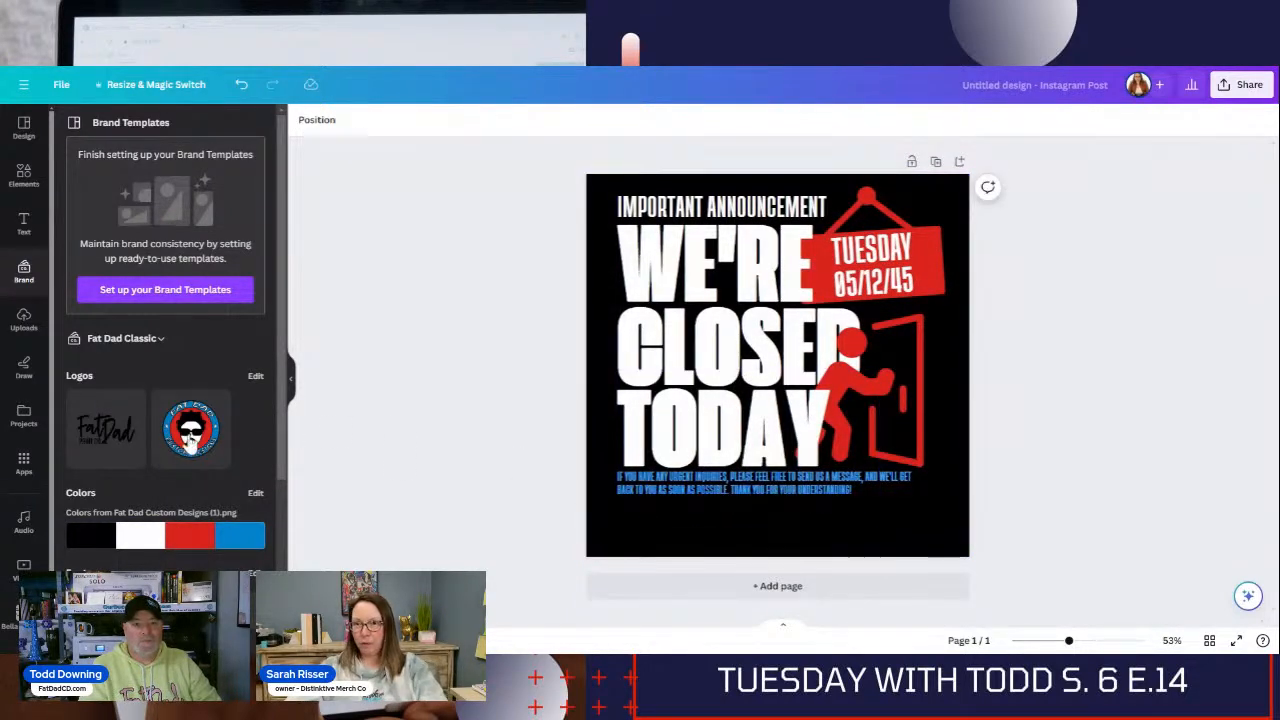
Add the round Fat Dad Custom Designs logo, shrink it and center it below the announcement's small text
{"action": "left_click", "coordinate": [176, 443]}
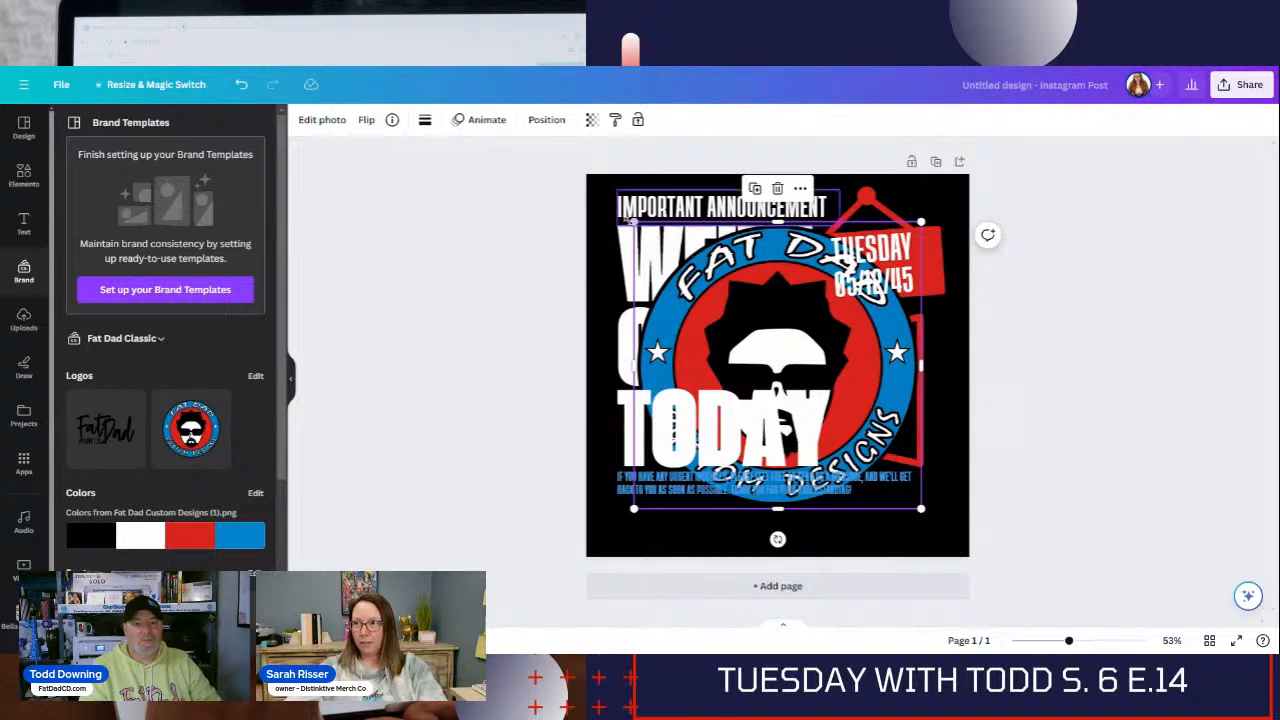
{"action": "left_click_drag", "start_coordinate": [634, 222], "coordinate": [777, 510]}
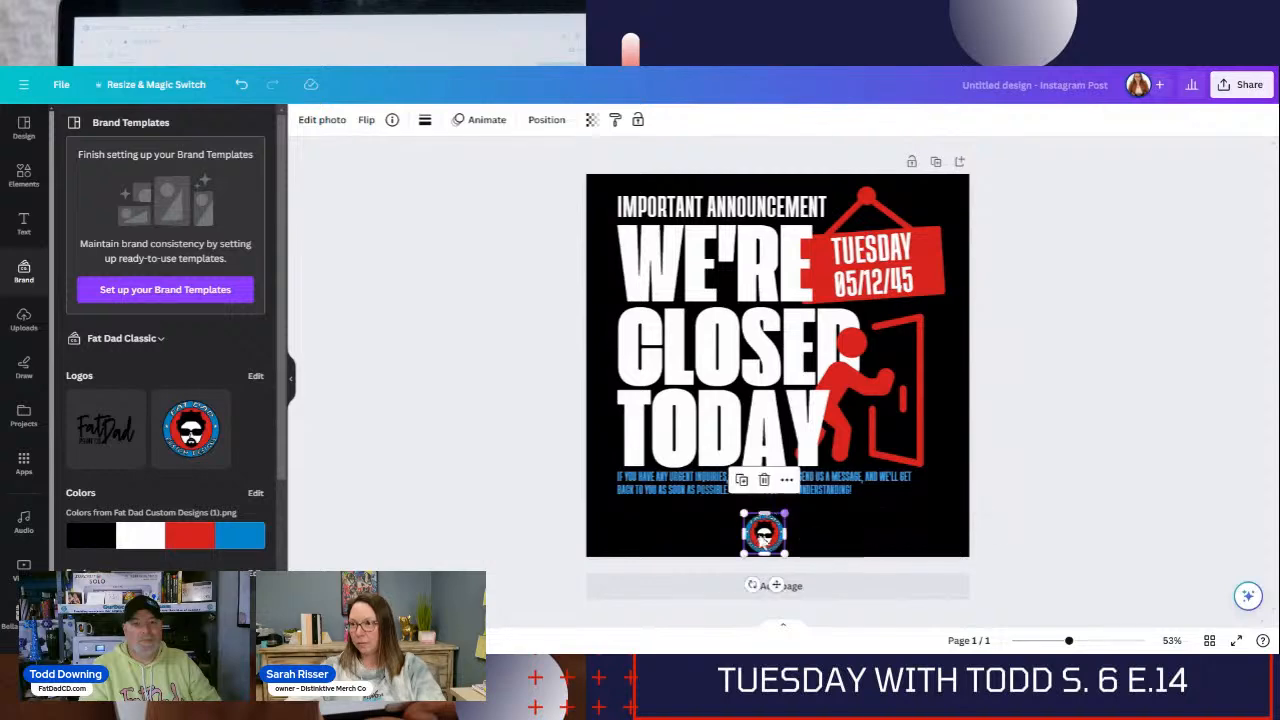
{"action": "left_click_drag", "start_coordinate": [806, 494], "coordinate": [800, 502]}
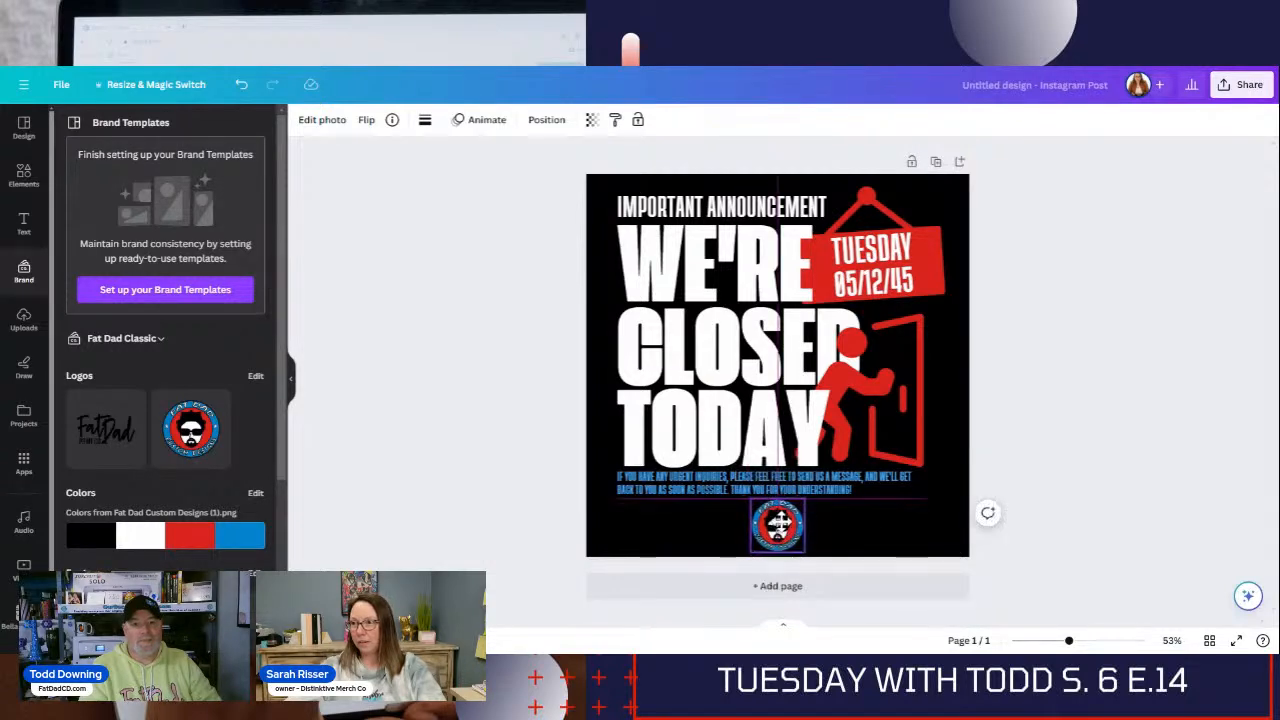
{"action": "left_click", "coordinate": [1100, 415]}
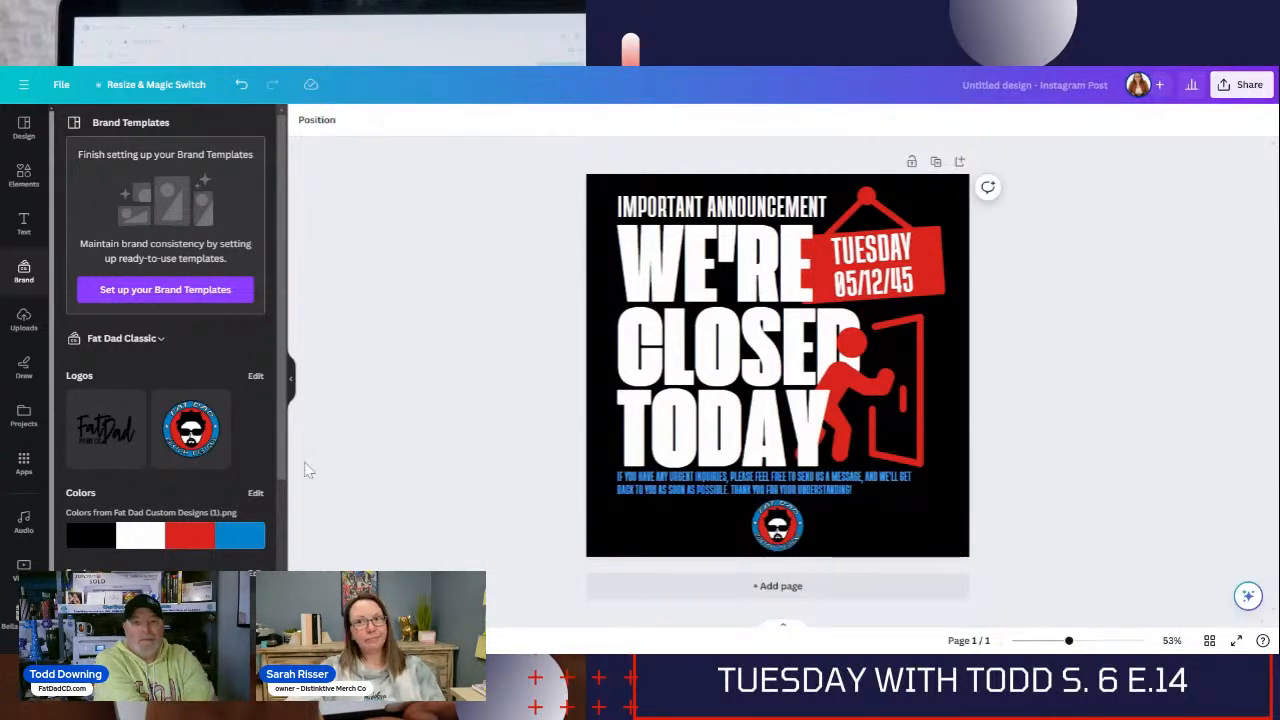
Shuffle the Fat Dad Classic palette on the post to get a blue background, white headline and black graphics
{"action": "left_click", "coordinate": [198, 535]}
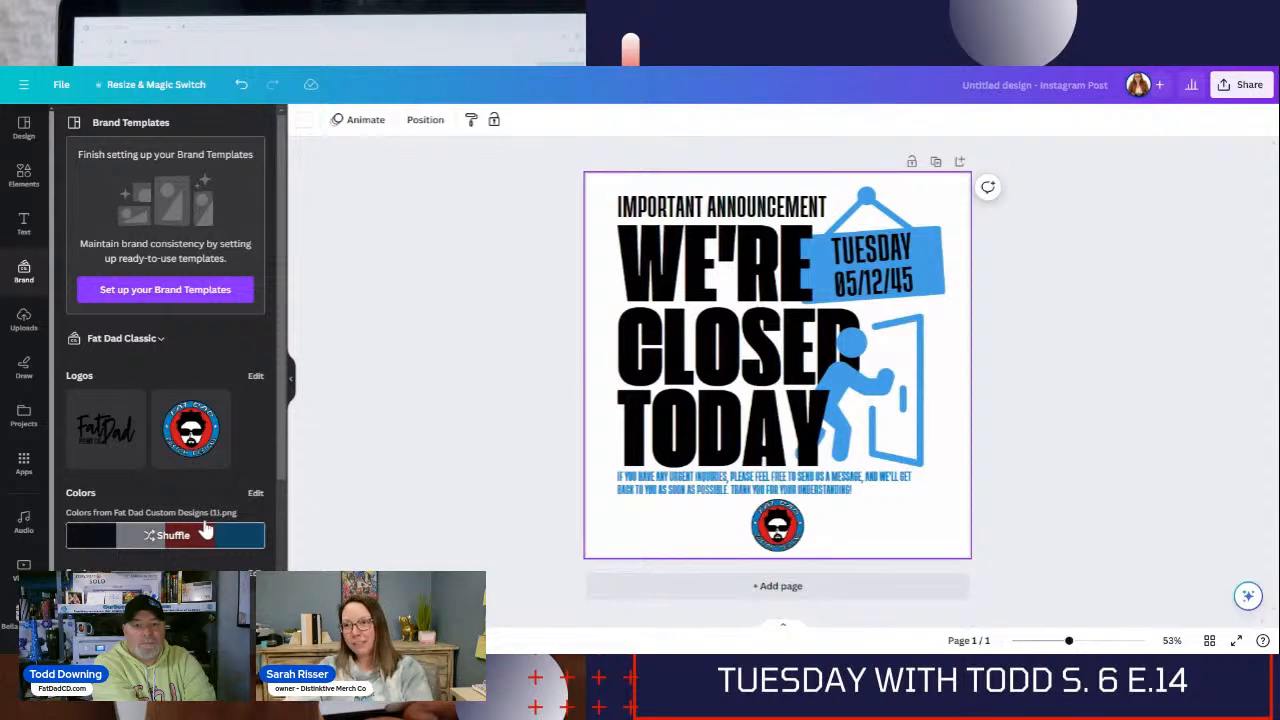
{"action": "left_click", "coordinate": [140, 536]}
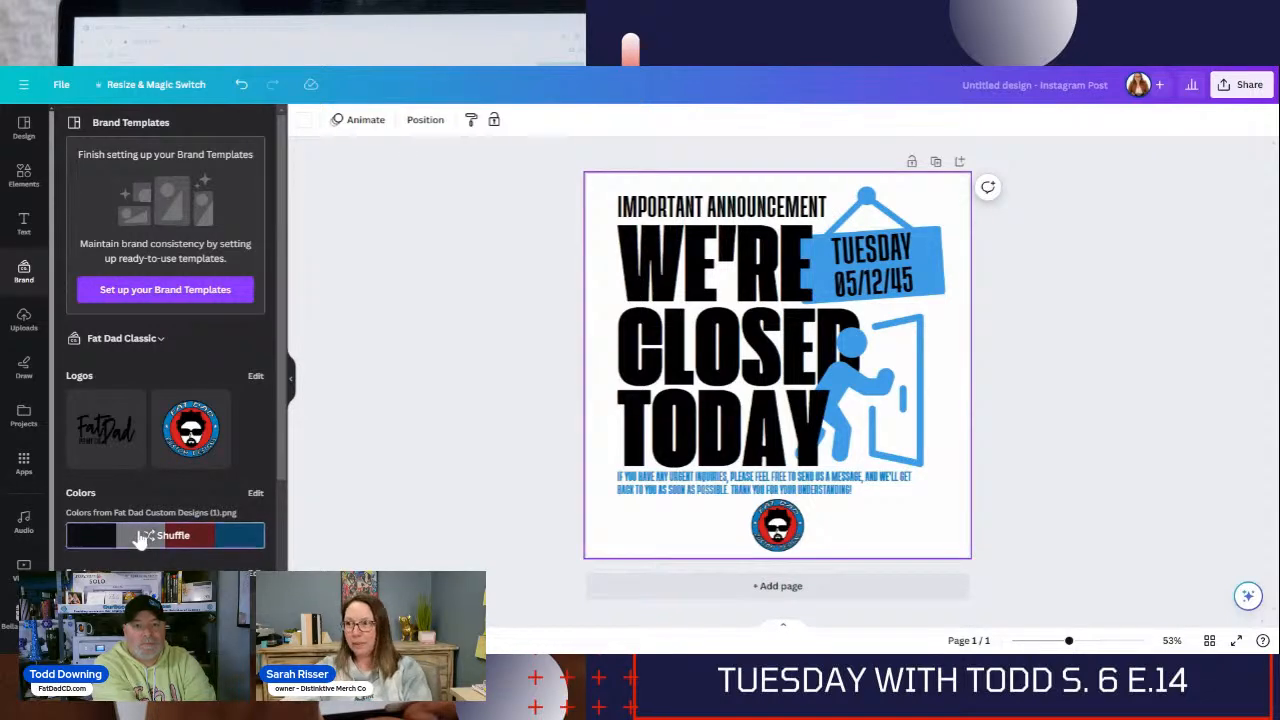
{"action": "left_click", "coordinate": [140, 536]}
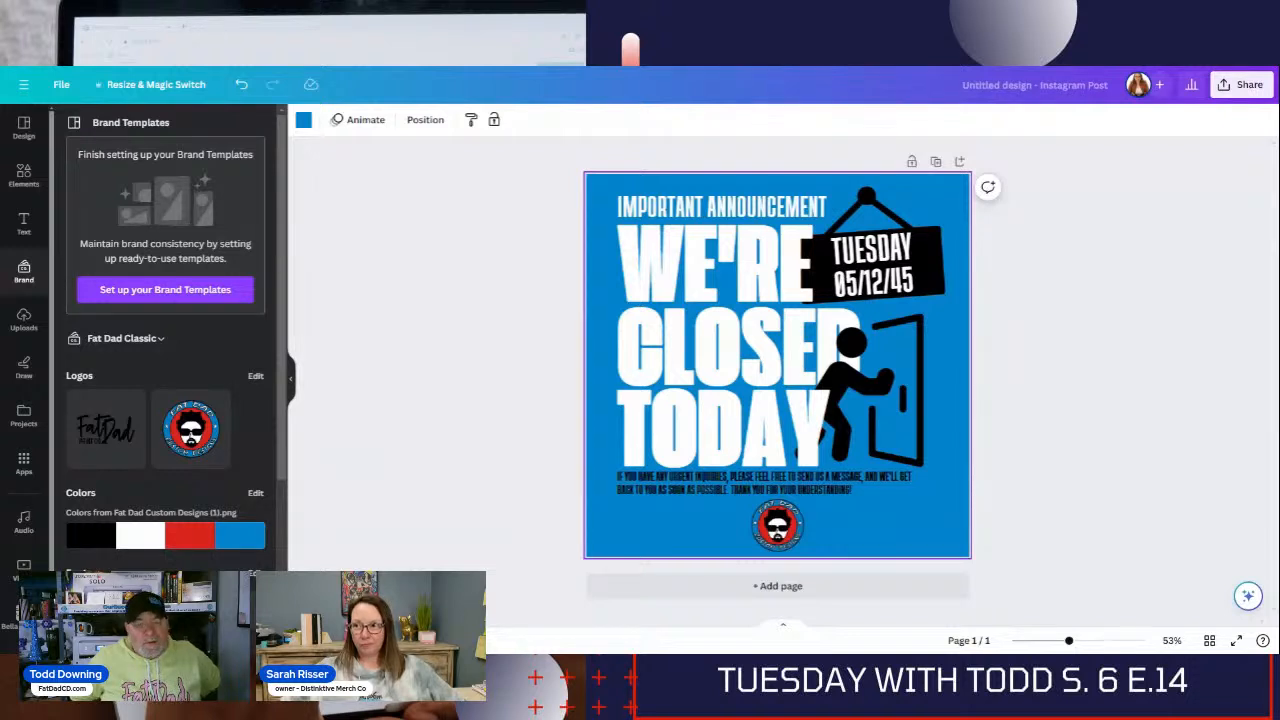
Set the IMPORTANT ANNOUNCEMENT text in the kit's Mistral Regular font and resize it to about 53.5 on one line
{"action": "left_click", "coordinate": [657, 212]}
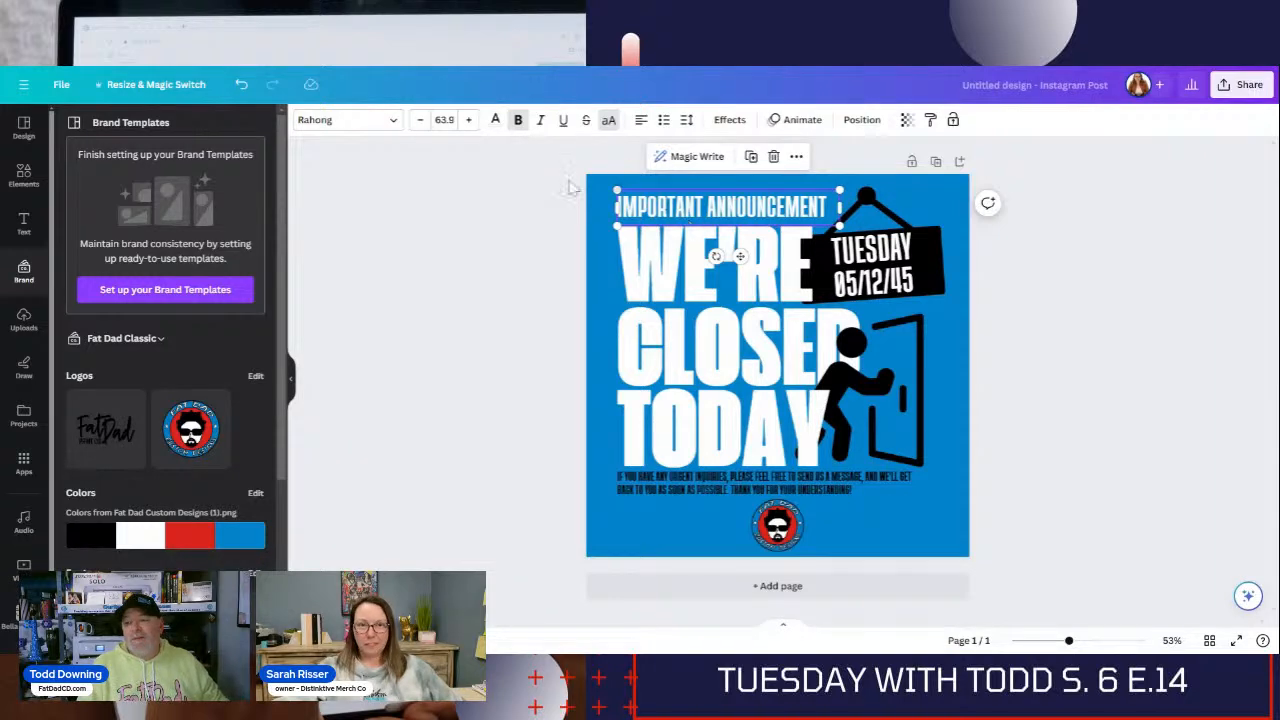
{"action": "left_click", "coordinate": [390, 132]}
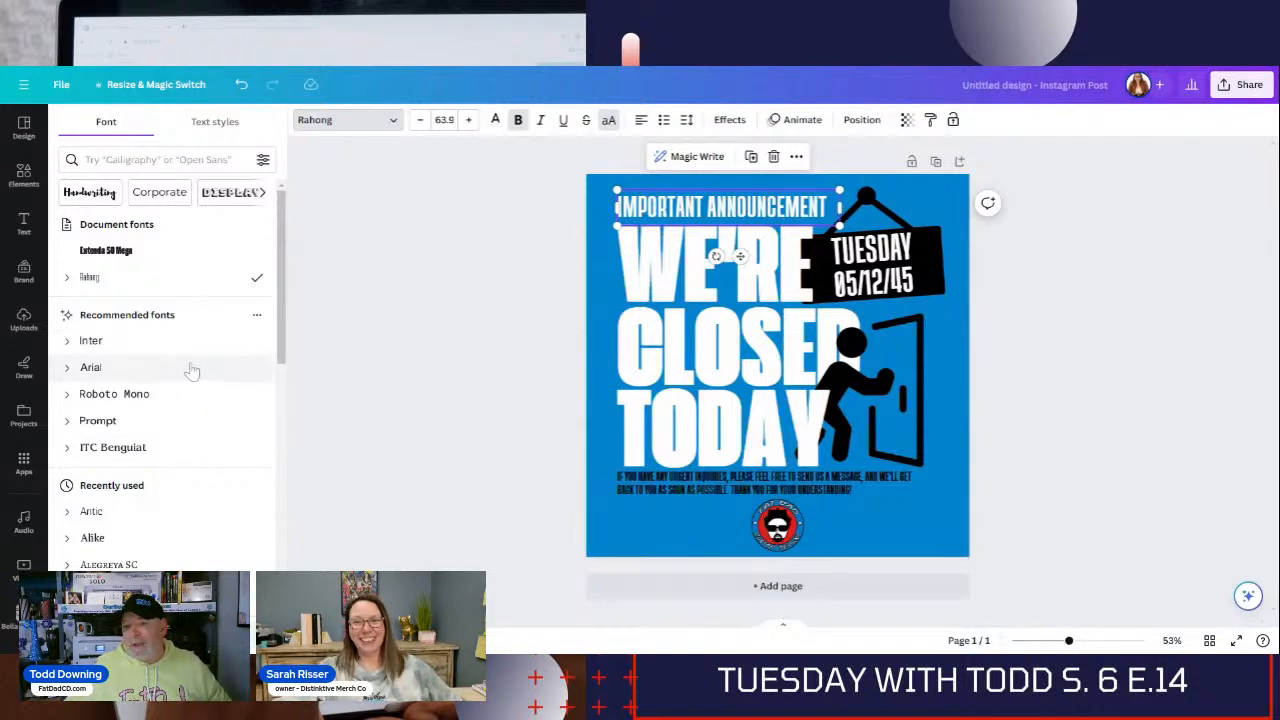
{"action": "scroll", "coordinate": [190, 370], "scroll_direction": "down", "scroll_amount": 3}
{"action": "scroll", "coordinate": [208, 455], "scroll_direction": "down", "scroll_amount": 2}
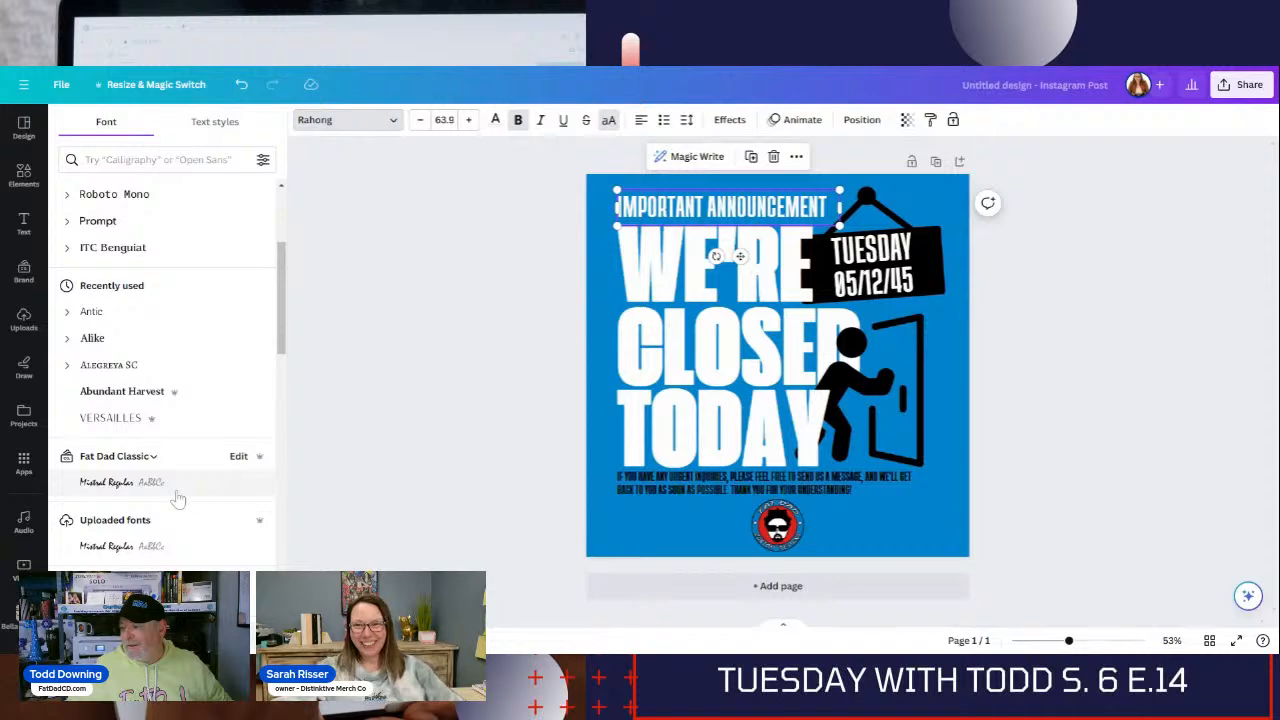
{"action": "left_click", "coordinate": [176, 492]}
{"action": "left_click_drag", "start_coordinate": [840, 229], "coordinate": [873, 229]}
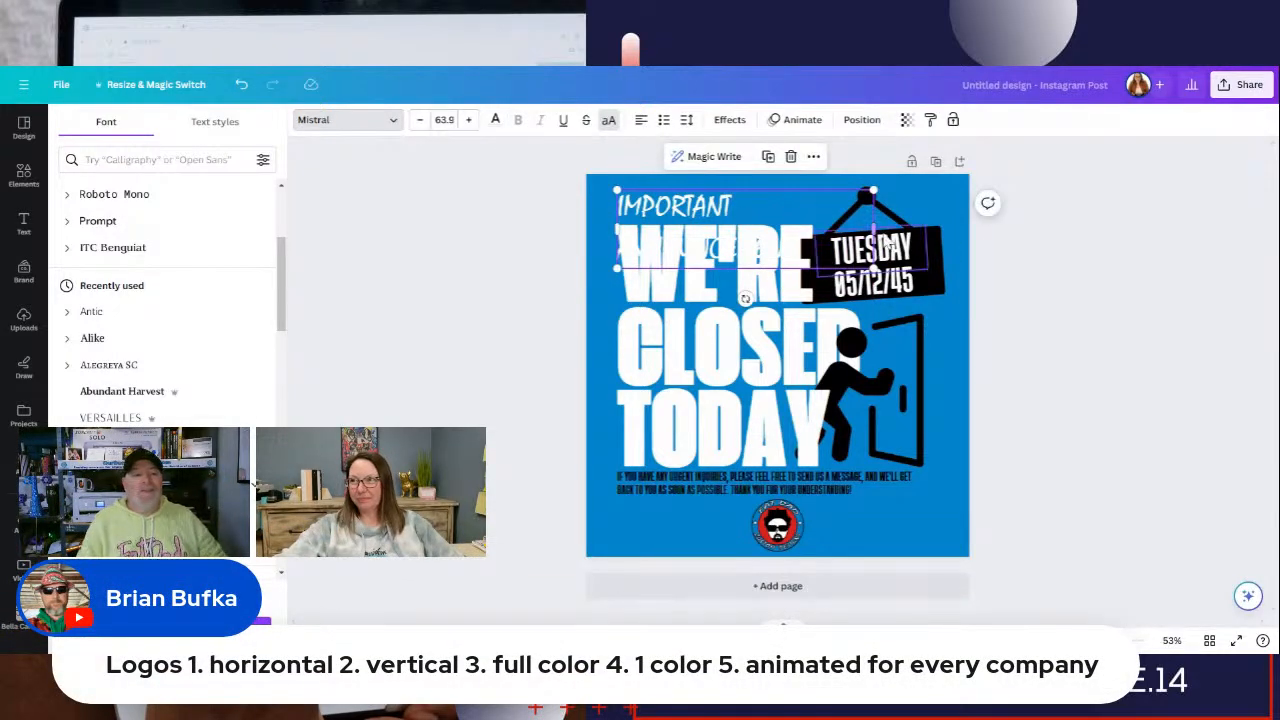
{"action": "left_click_drag", "start_coordinate": [873, 229], "coordinate": [874, 193]}
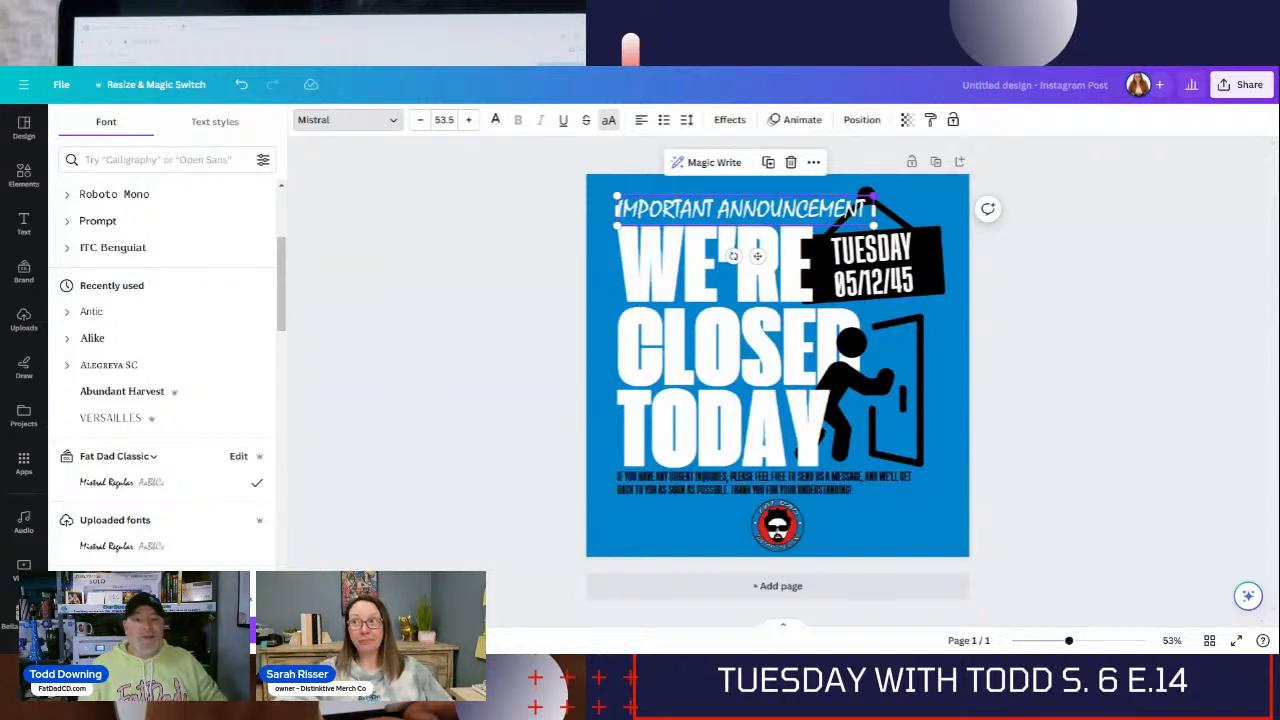
Look through the photo animations for the round Fat Dad logo and apply the Wiggle motion effect
{"action": "left_click", "coordinate": [800, 531]}
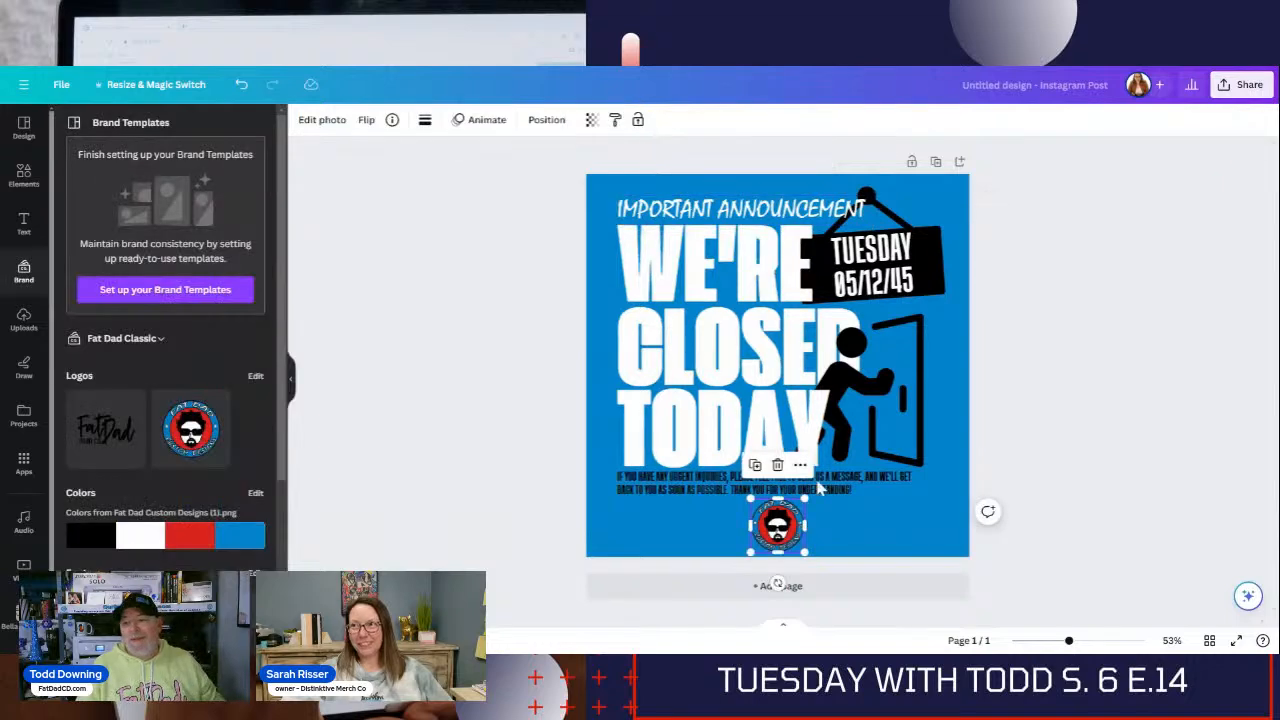
{"action": "left_click", "coordinate": [487, 121]}
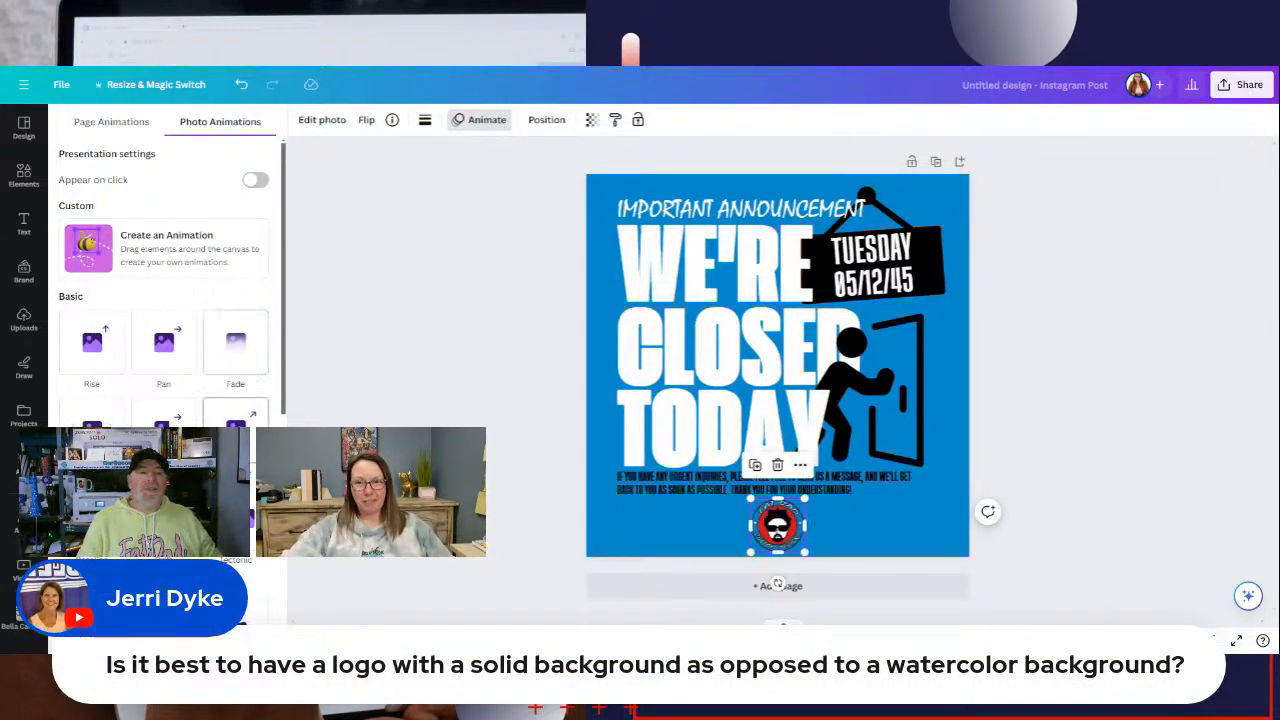
{"action": "scroll", "coordinate": [205, 370], "scroll_direction": "down", "scroll_amount": 3}
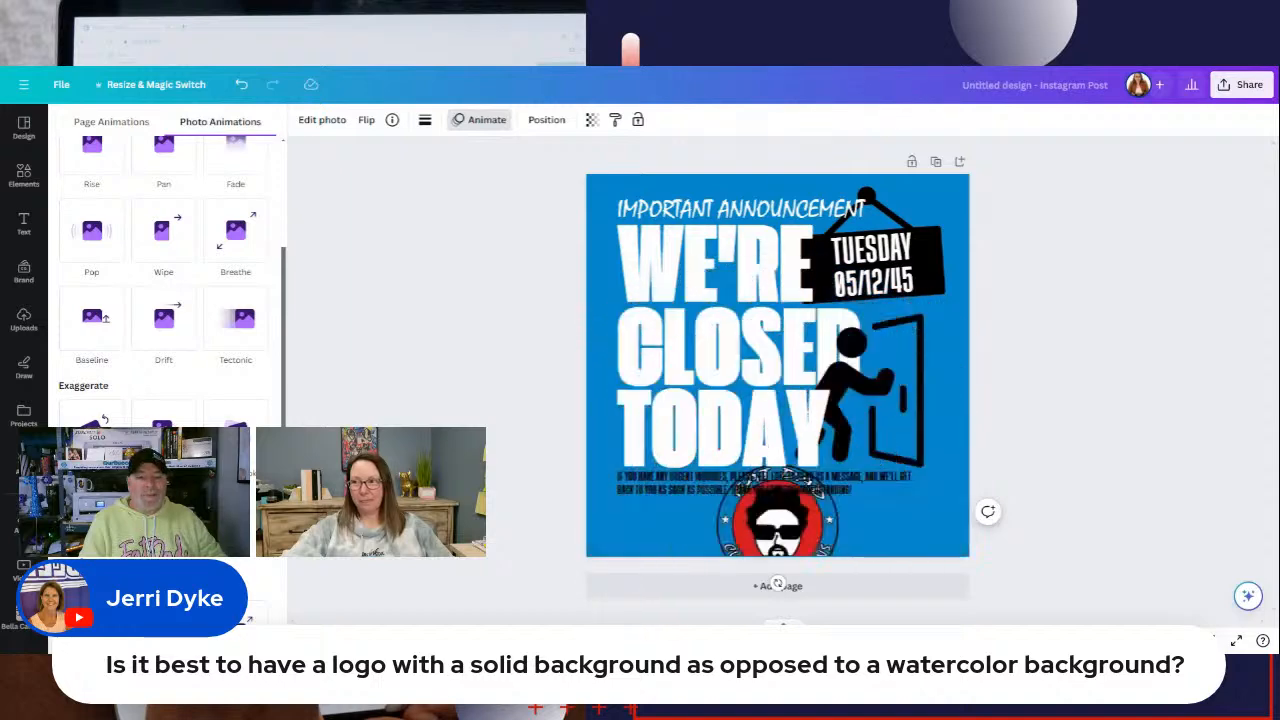
{"action": "scroll", "coordinate": [165, 280], "scroll_direction": "down", "scroll_amount": 2}
{"action": "scroll", "coordinate": [165, 330], "scroll_direction": "down", "scroll_amount": 1}
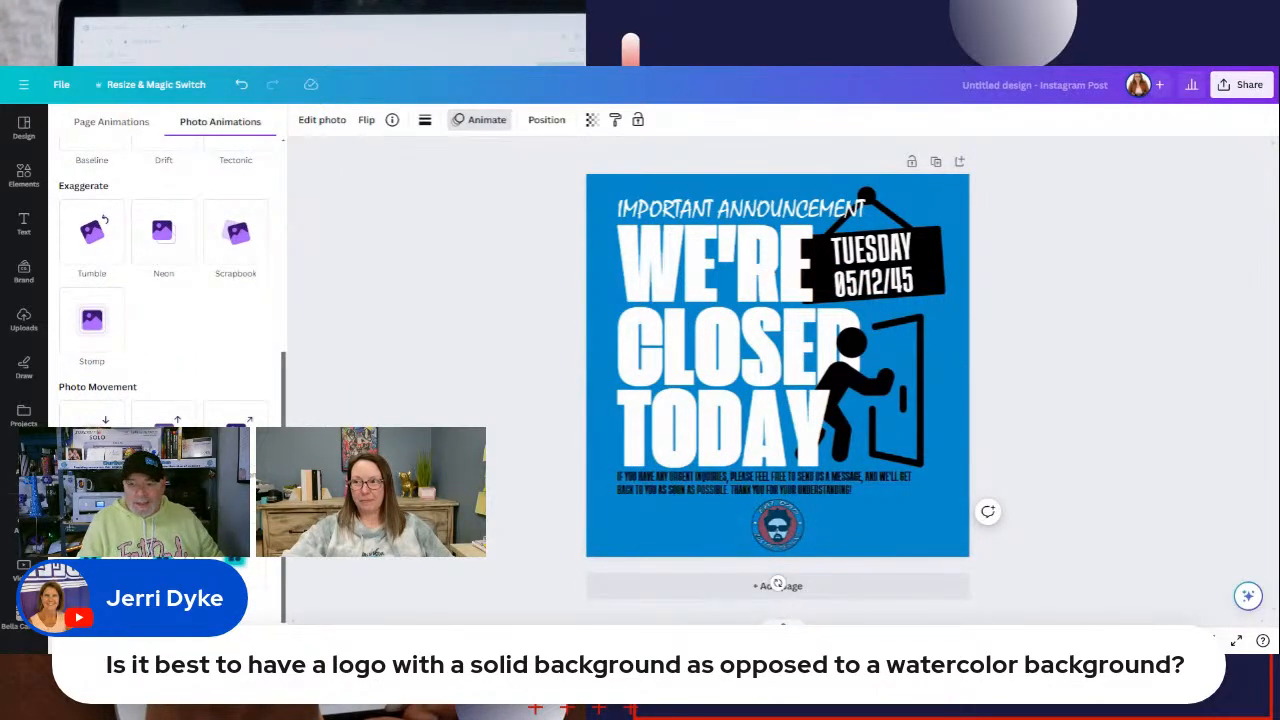
{"action": "scroll", "coordinate": [165, 280], "scroll_direction": "down", "scroll_amount": 1}
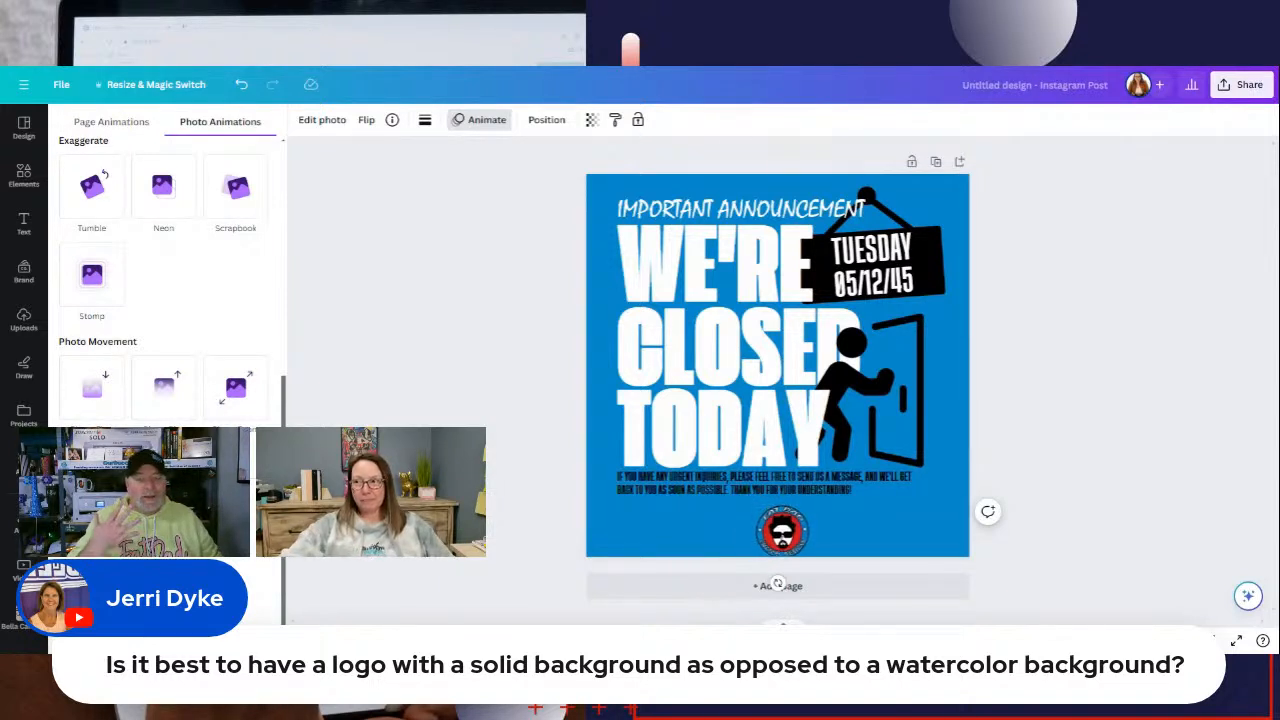
{"action": "scroll", "coordinate": [255, 583], "scroll_direction": "down", "scroll_amount": 3}
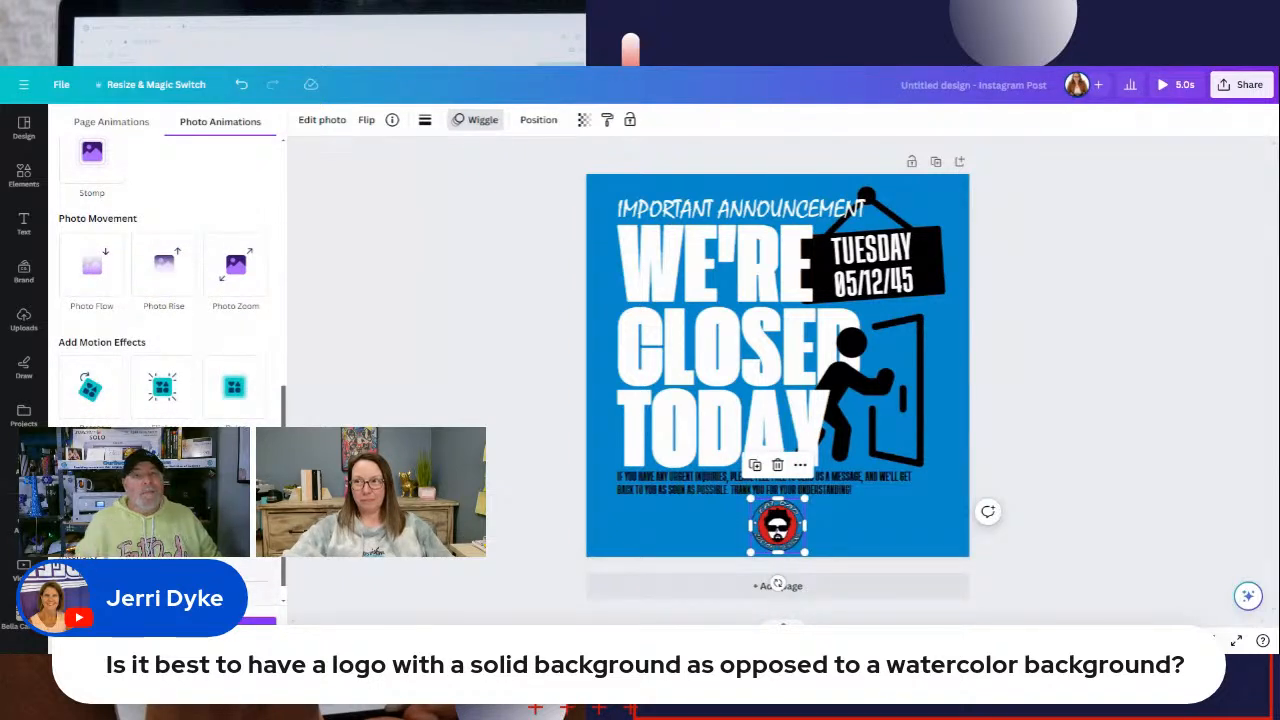
Return to the brand kit assets, play the animated post in the preview and close it
{"action": "left_click", "coordinate": [23, 270]}
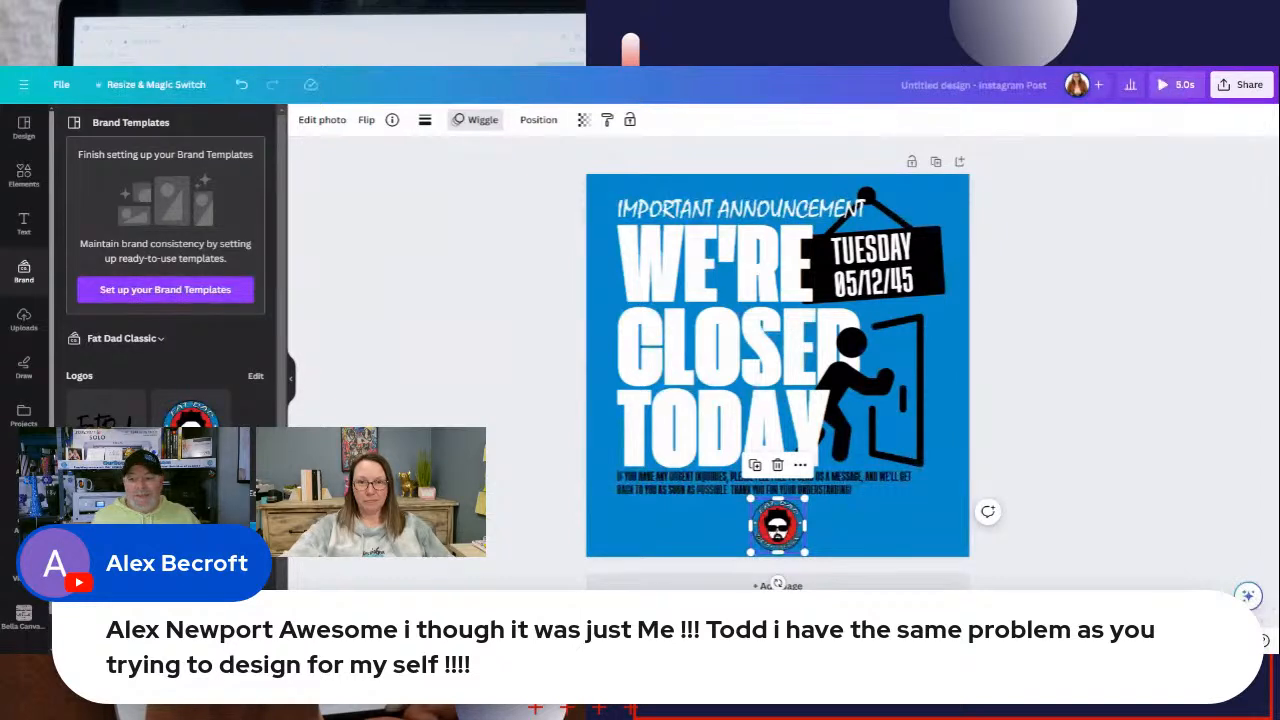
{"action": "left_click", "coordinate": [1170, 85]}
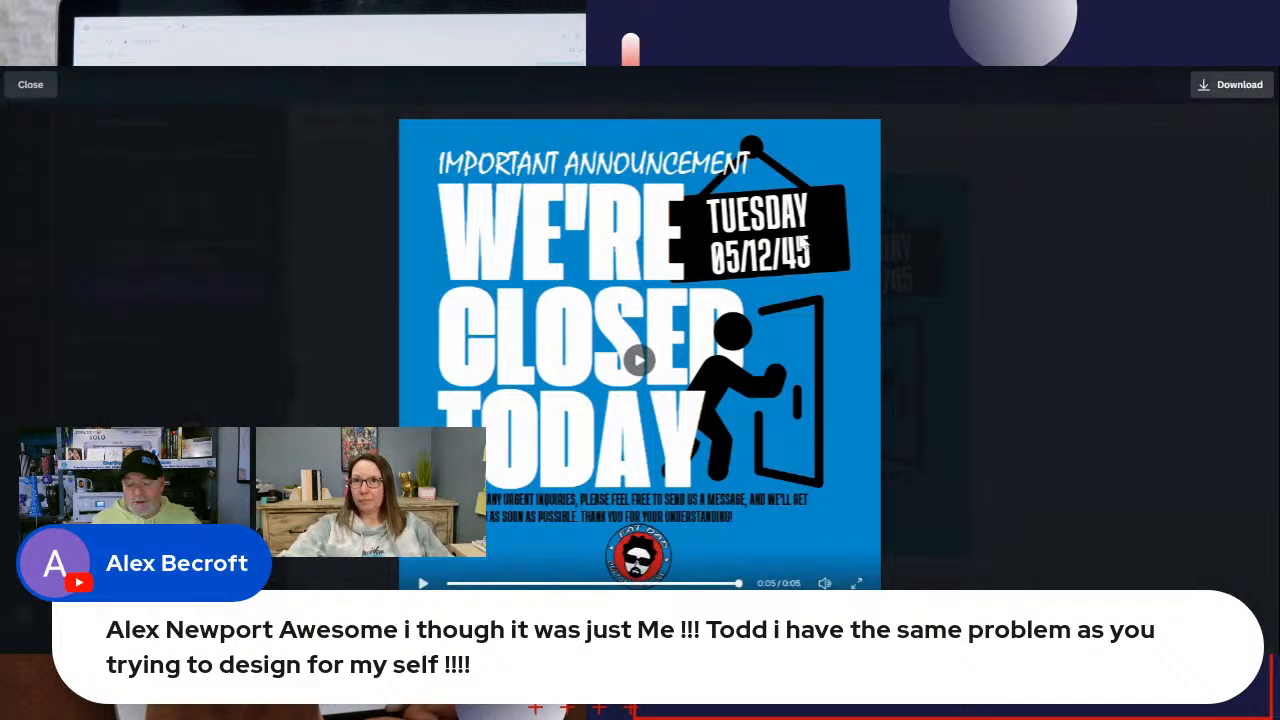
{"action": "left_click", "coordinate": [44, 86]}
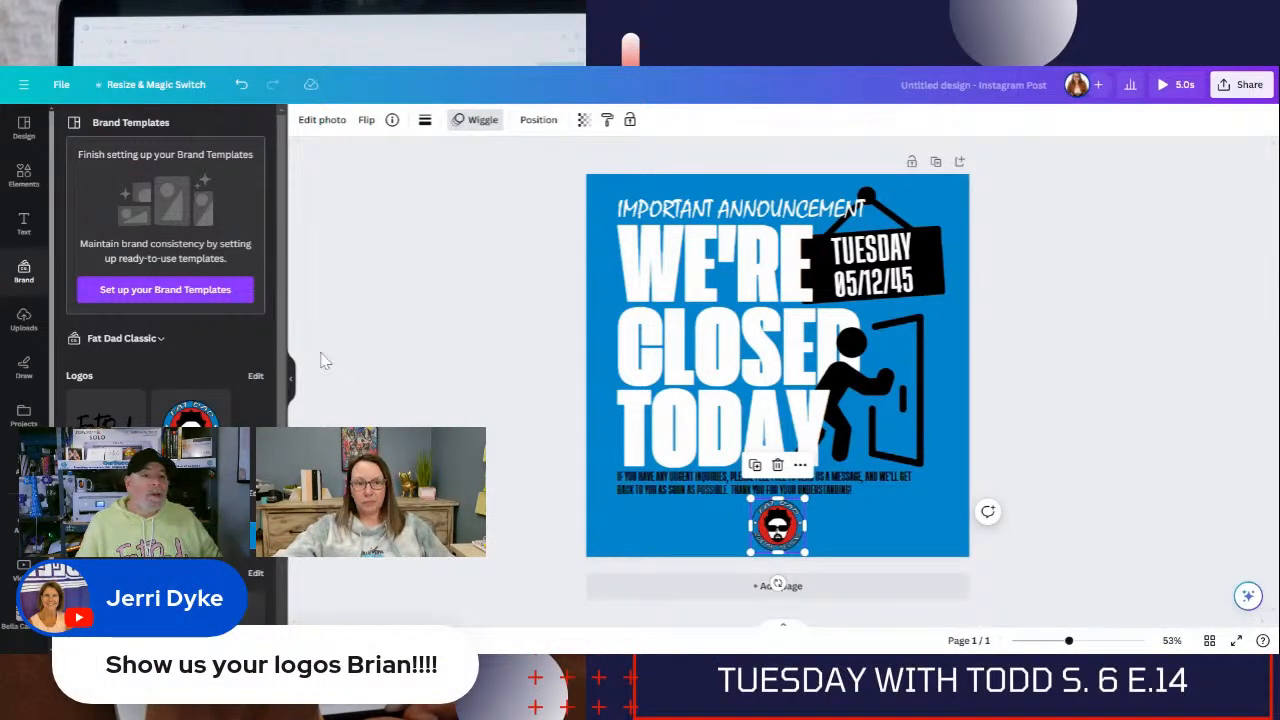
Duplicate the post's page and recolor the copy with the Distinktive Merch Co brand kit's palette
{"action": "left_click", "coordinate": [936, 163]}
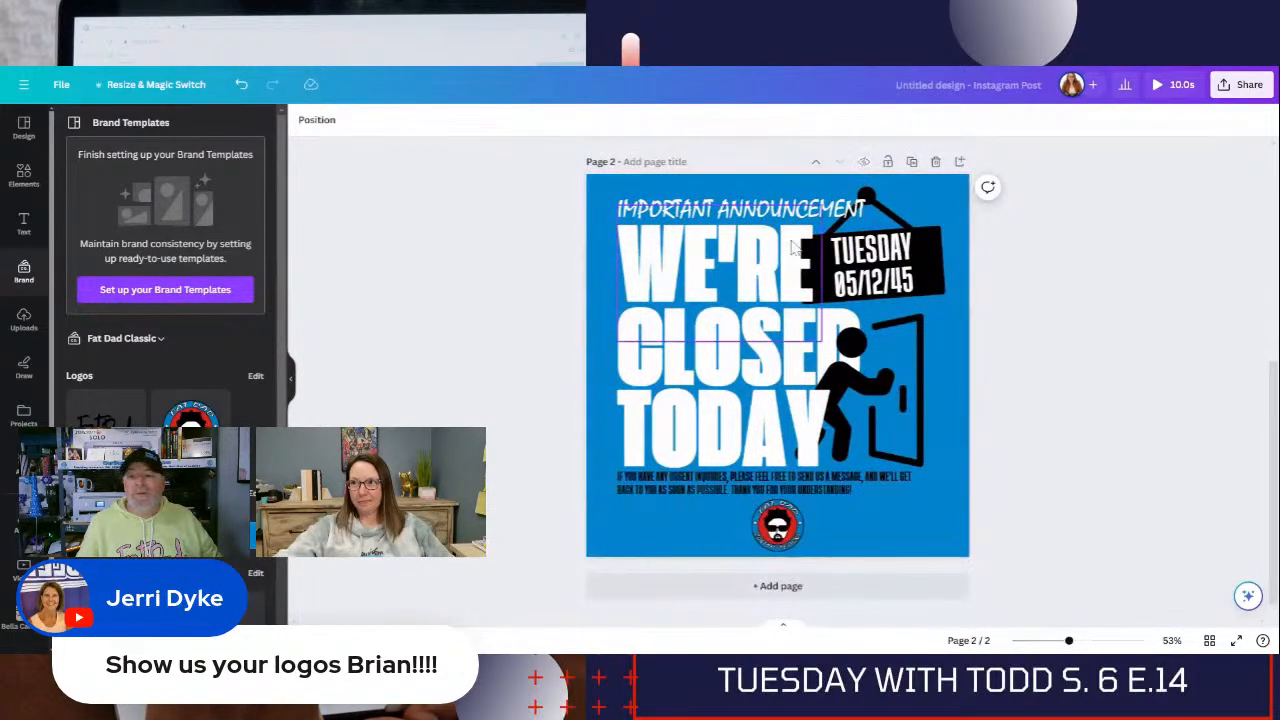
{"action": "left_click", "coordinate": [130, 339]}
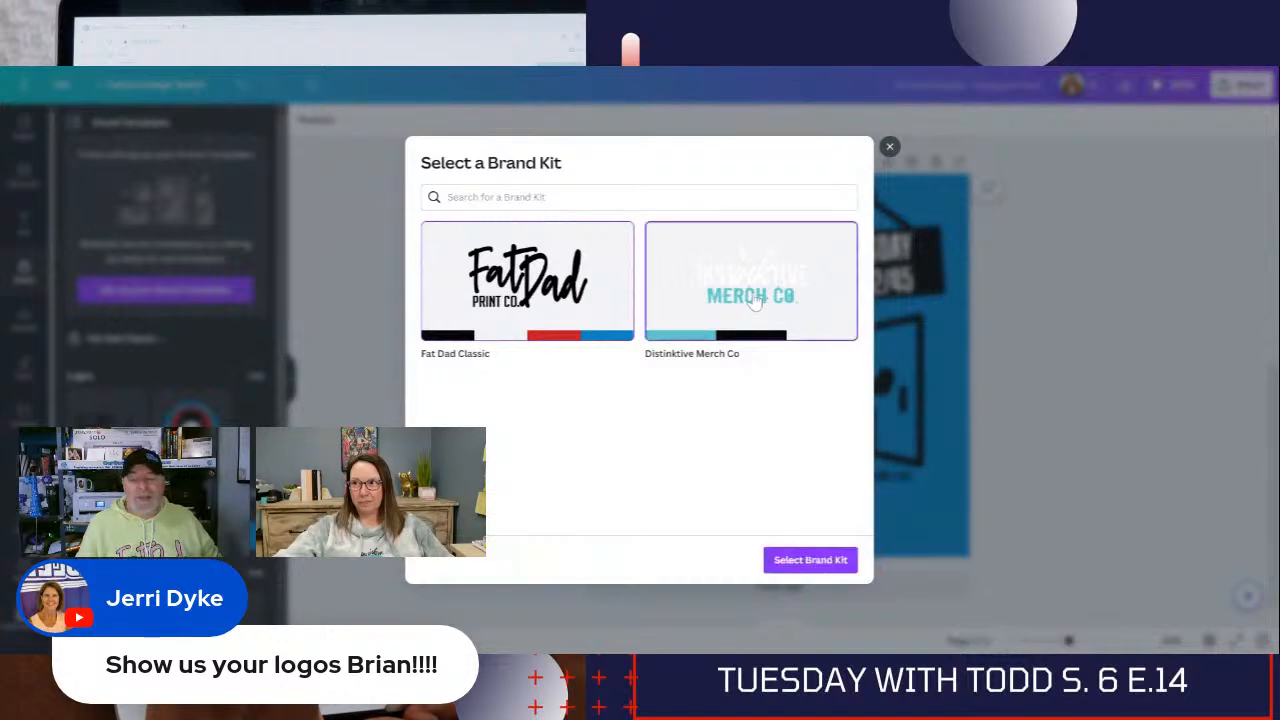
{"action": "left_click", "coordinate": [810, 560]}
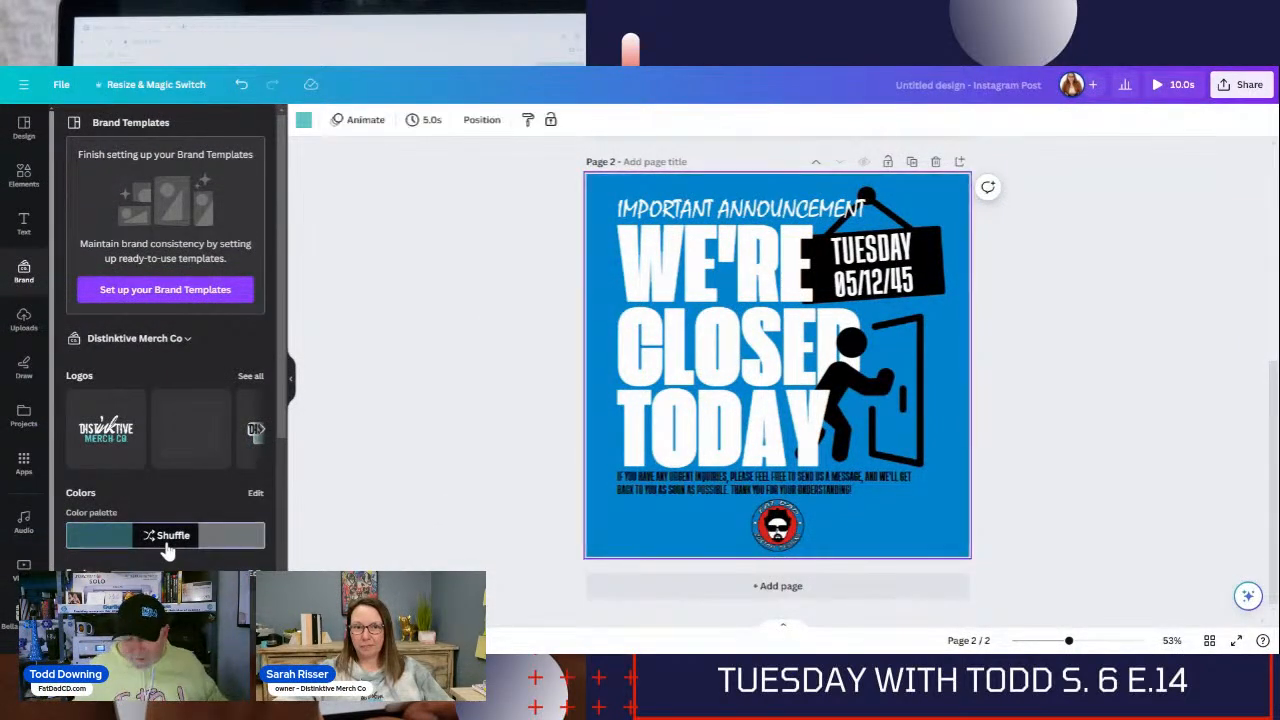
{"action": "left_click", "coordinate": [170, 548]}
{"action": "left_click", "coordinate": [1100, 369]}
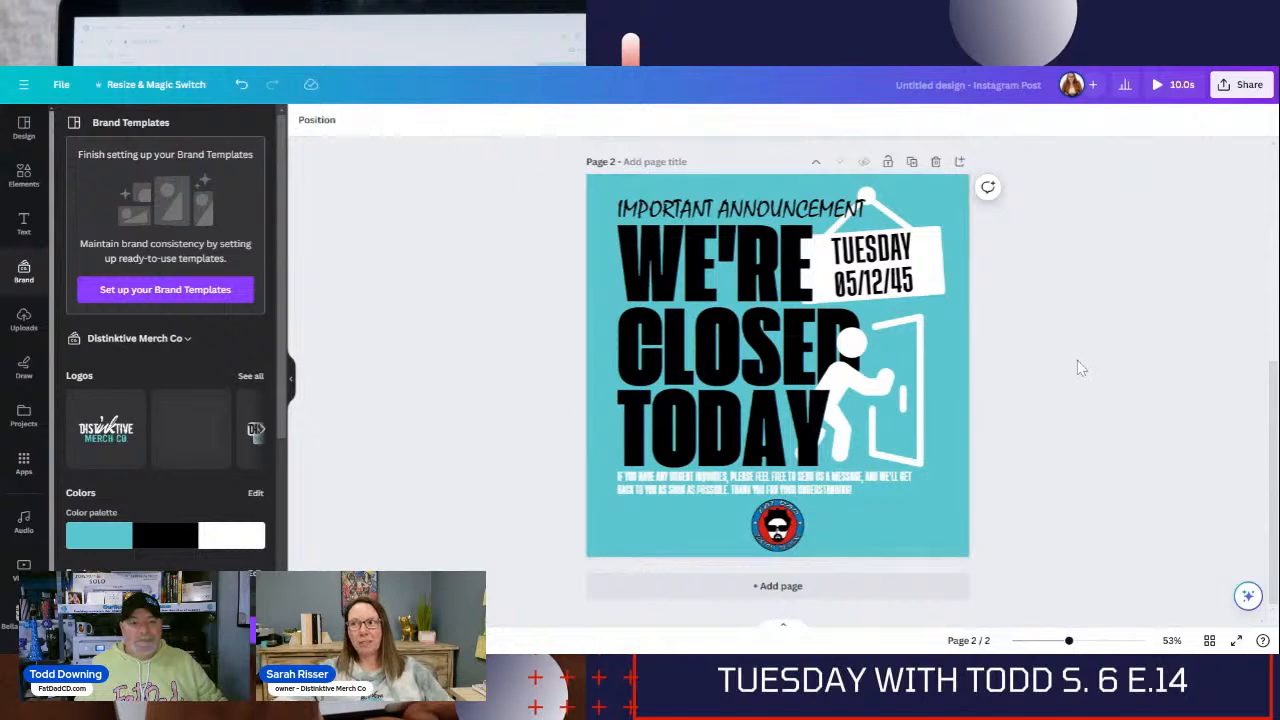
Compare the two pages and change page 2's IMPORTANT ANNOUNCEMENT text to the Distinktive Merch Co font Downcome Regular
{"action": "scroll", "coordinate": [983, 423], "scroll_direction": "up", "scroll_amount": 5}
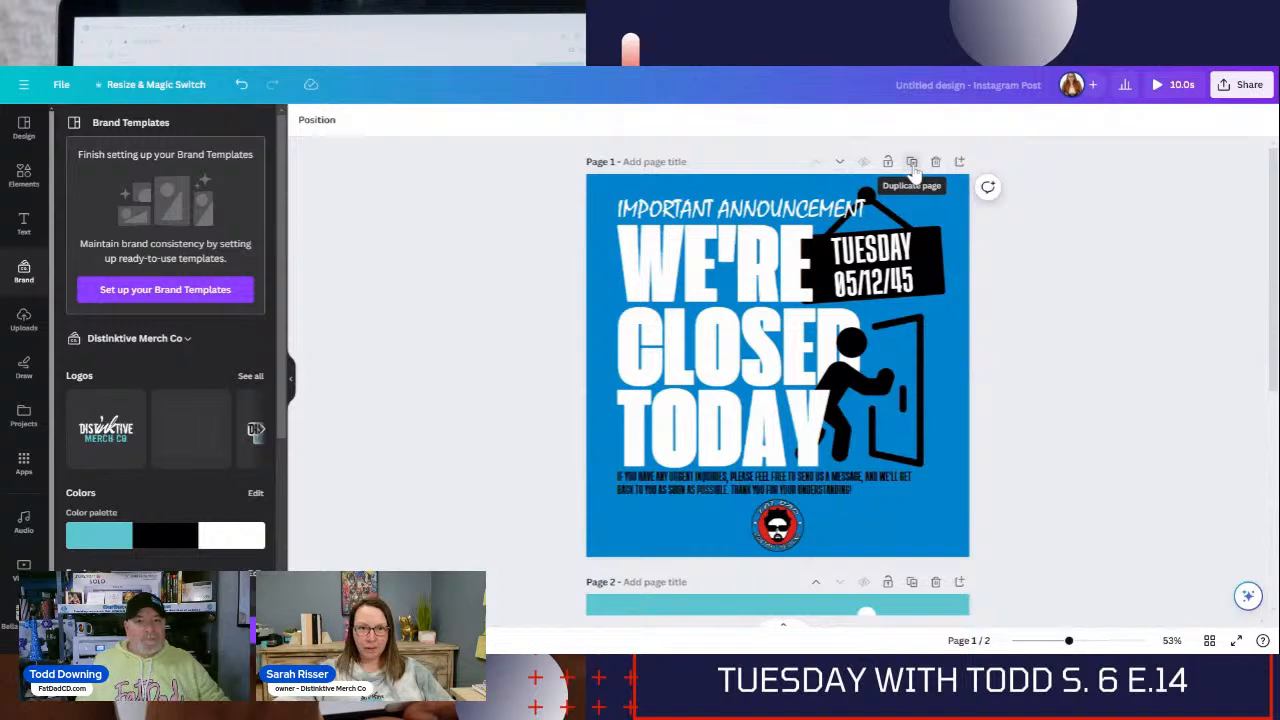
{"action": "scroll", "coordinate": [850, 400], "scroll_direction": "down", "scroll_amount": 3}
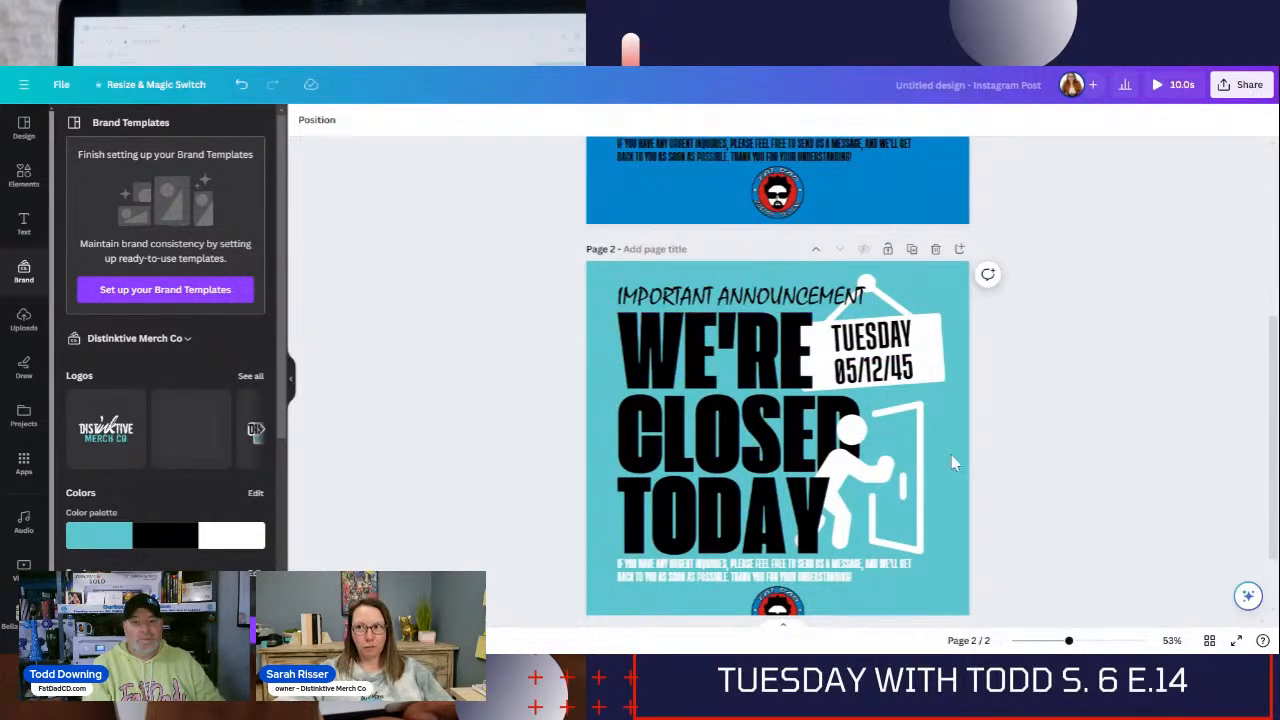
{"action": "scroll", "coordinate": [800, 340], "scroll_direction": "up", "scroll_amount": 3}
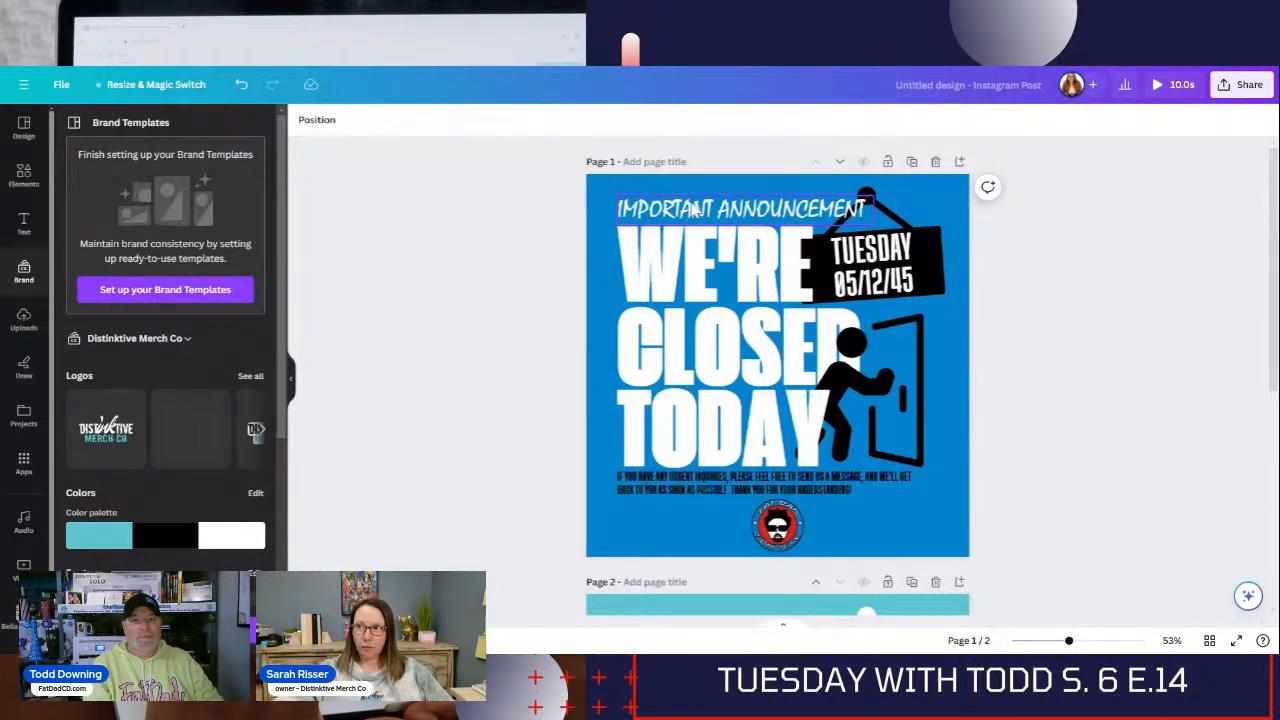
{"action": "scroll", "coordinate": [978, 340], "scroll_direction": "down", "scroll_amount": 3}
{"action": "left_click", "coordinate": [793, 297]}
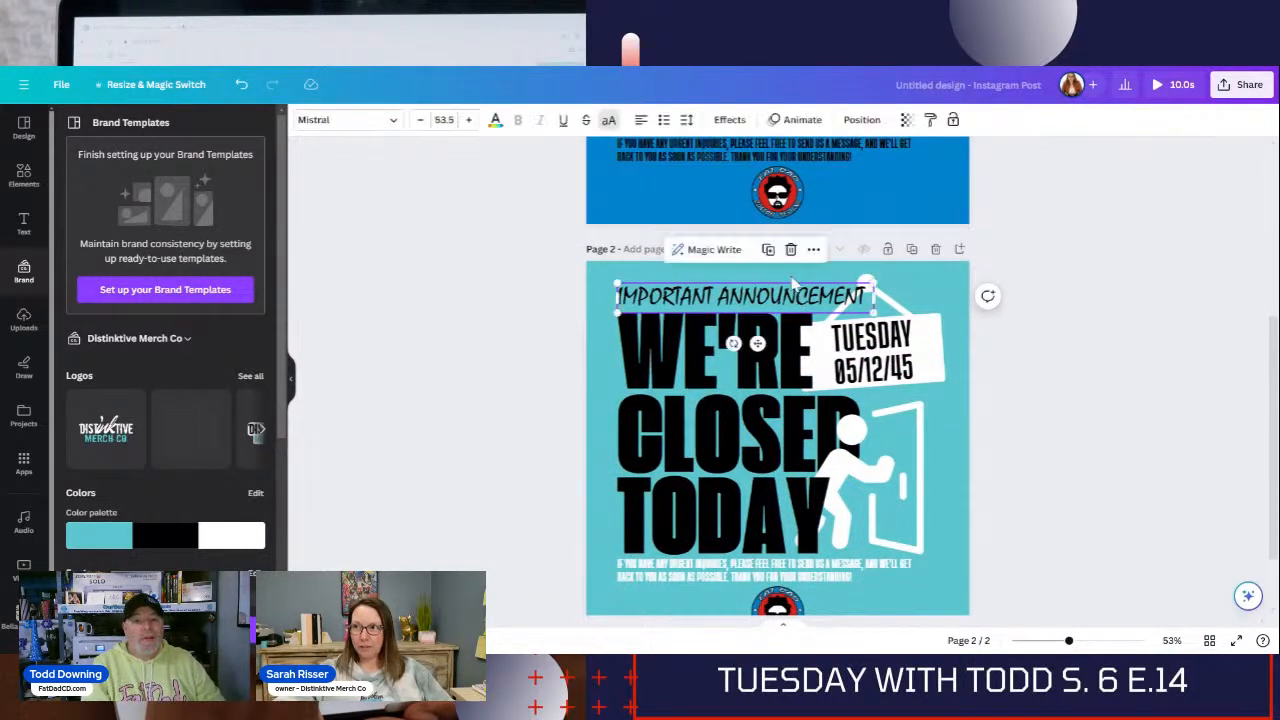
{"action": "left_click", "coordinate": [328, 120]}
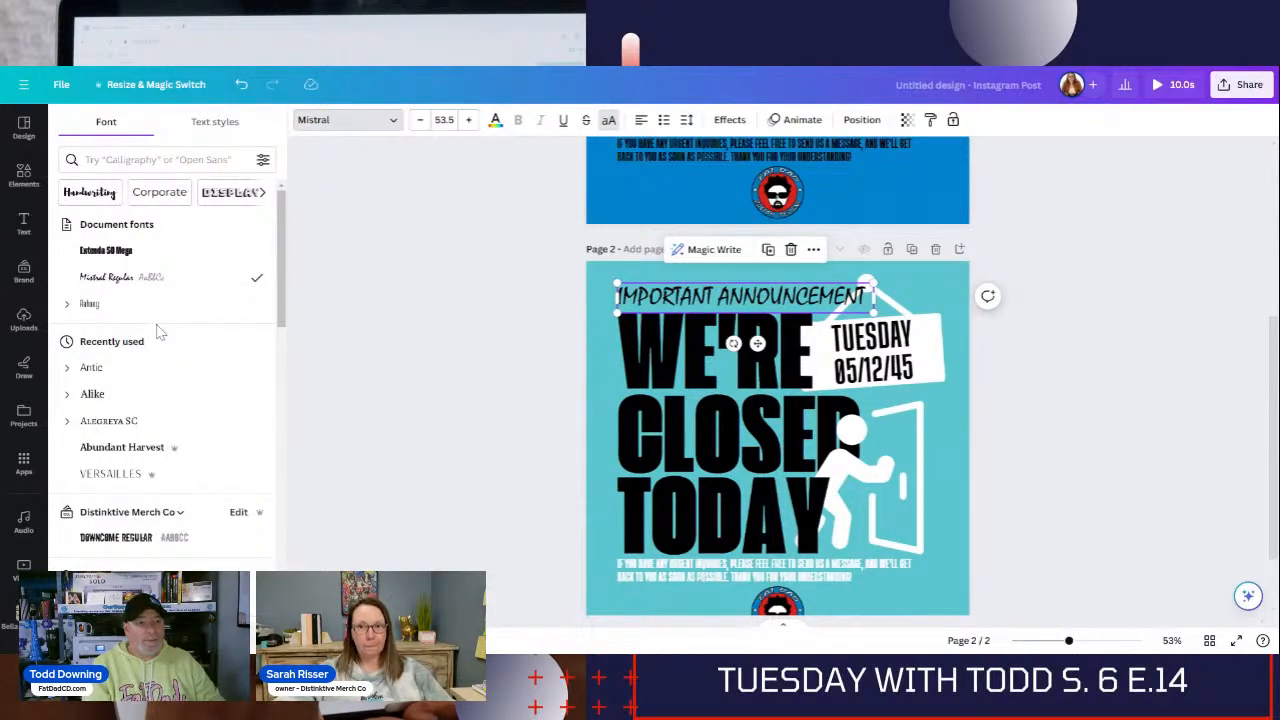
{"action": "scroll", "coordinate": [153, 507], "scroll_direction": "down", "scroll_amount": 1}
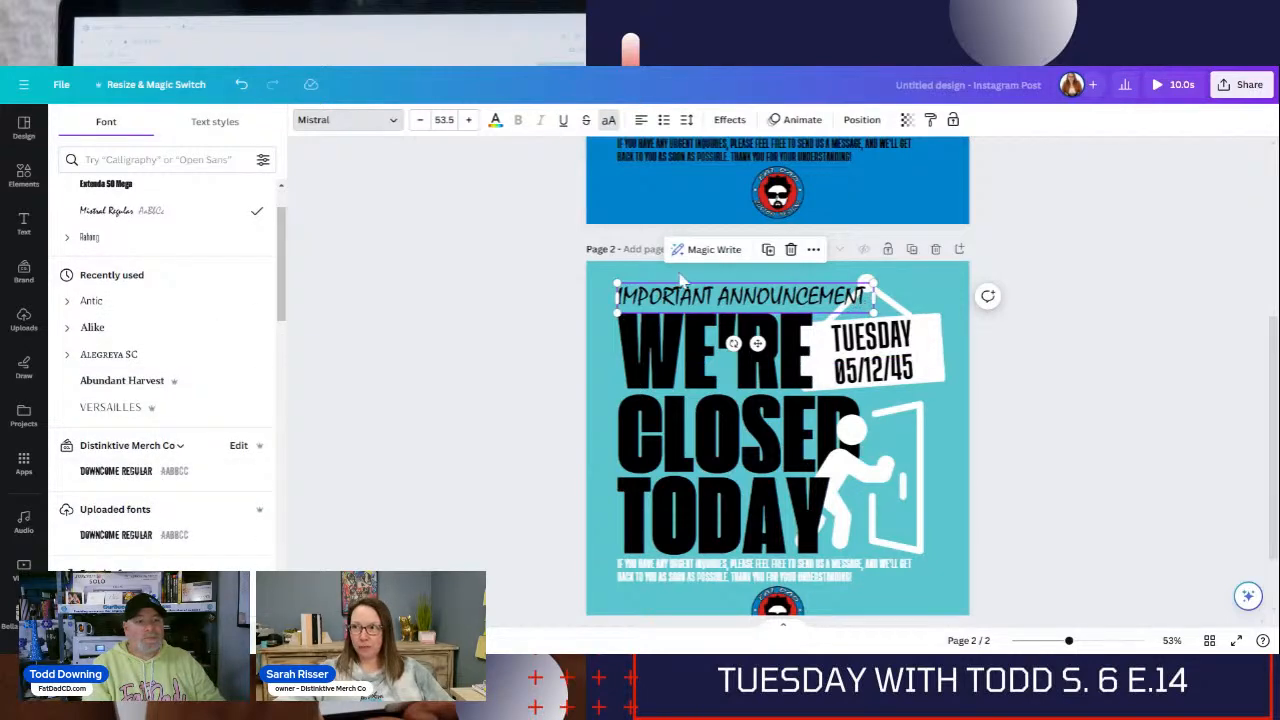
{"action": "left_click", "coordinate": [107, 450]}
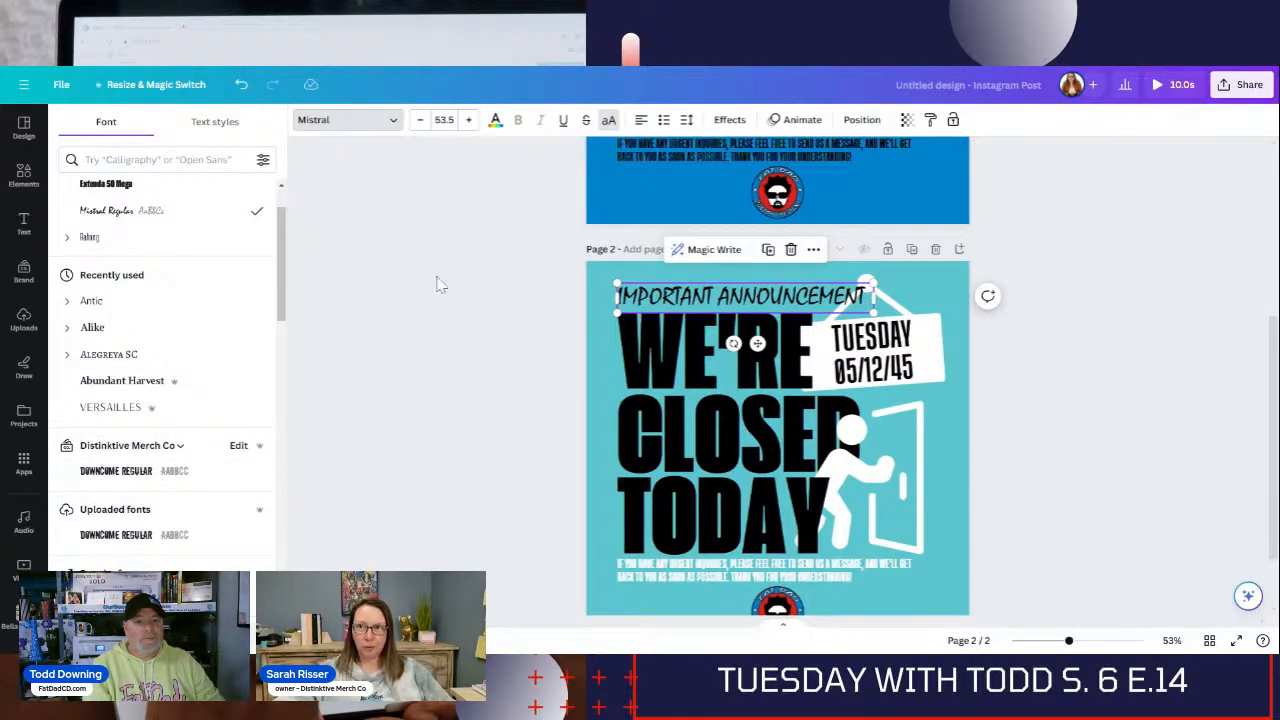
{"action": "double_click", "coordinate": [745, 297]}
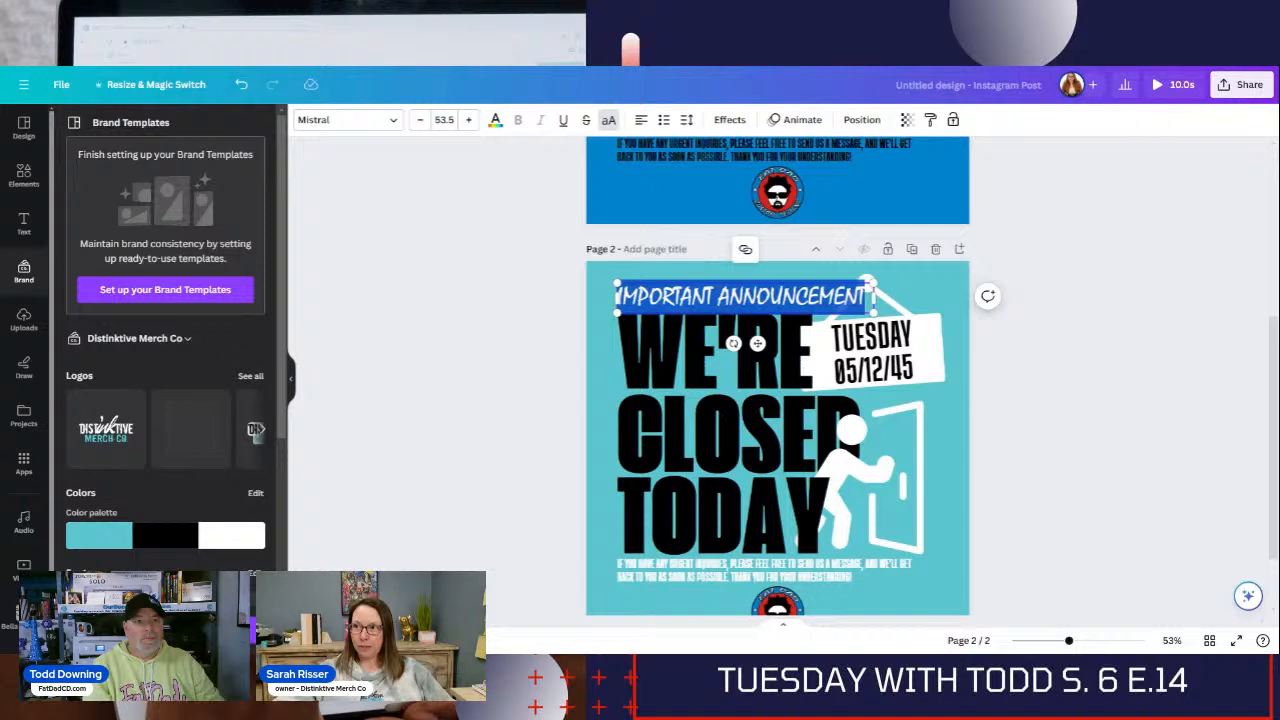
{"action": "left_click", "coordinate": [376, 130]}
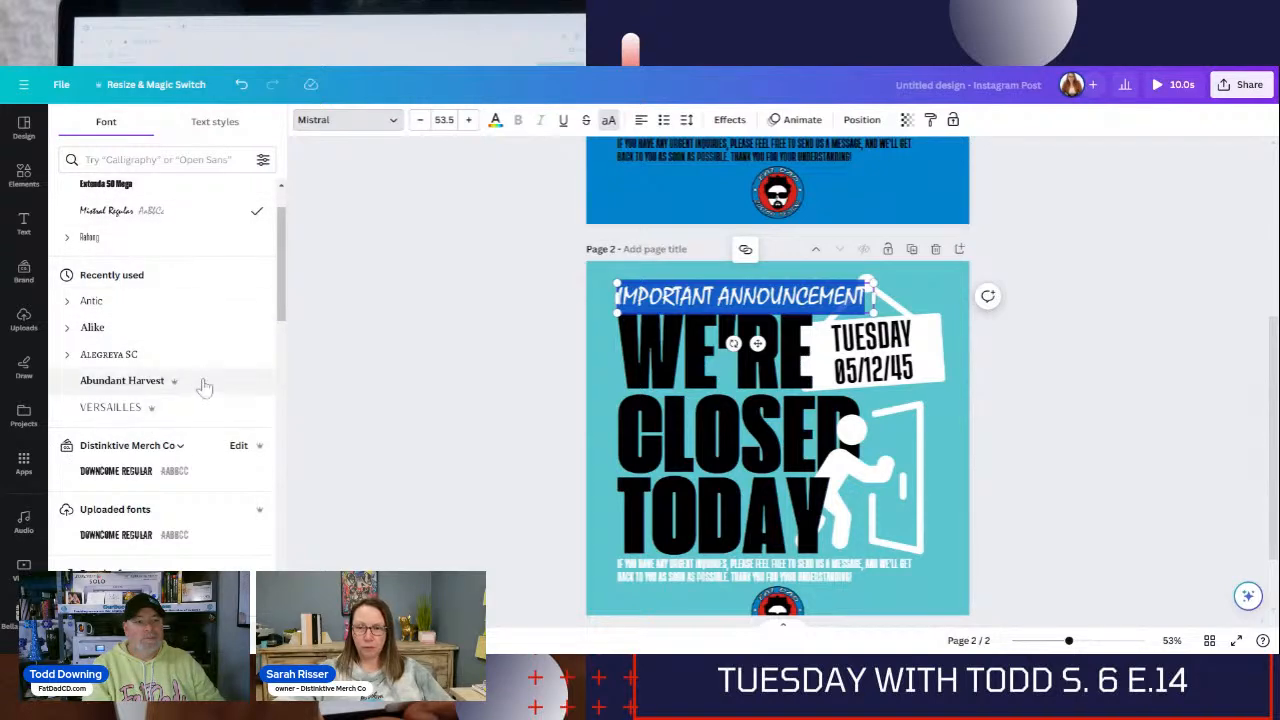
{"action": "left_click", "coordinate": [165, 478]}
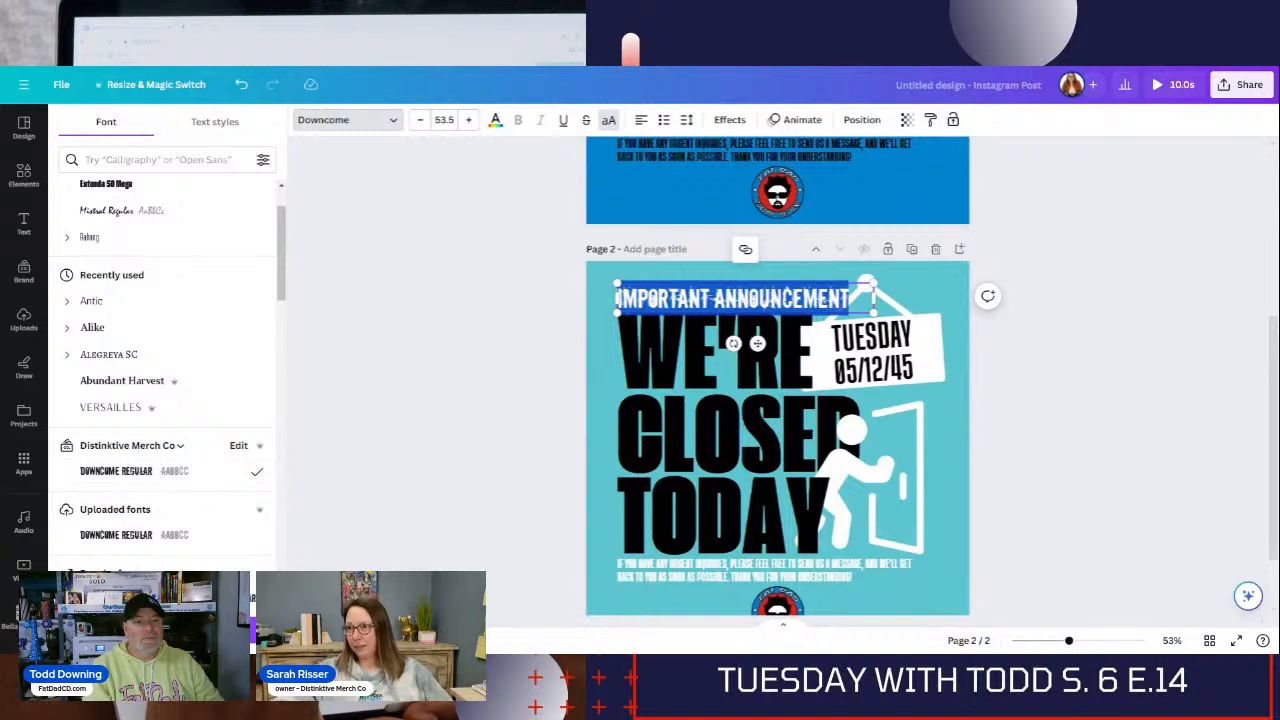
Enlarge page 2's IMPORTANT ANNOUNCEMENT heading to a font size of about 64.9 and return to the brand kit assets
{"action": "left_click_drag", "start_coordinate": [872, 284], "coordinate": [928, 277]}
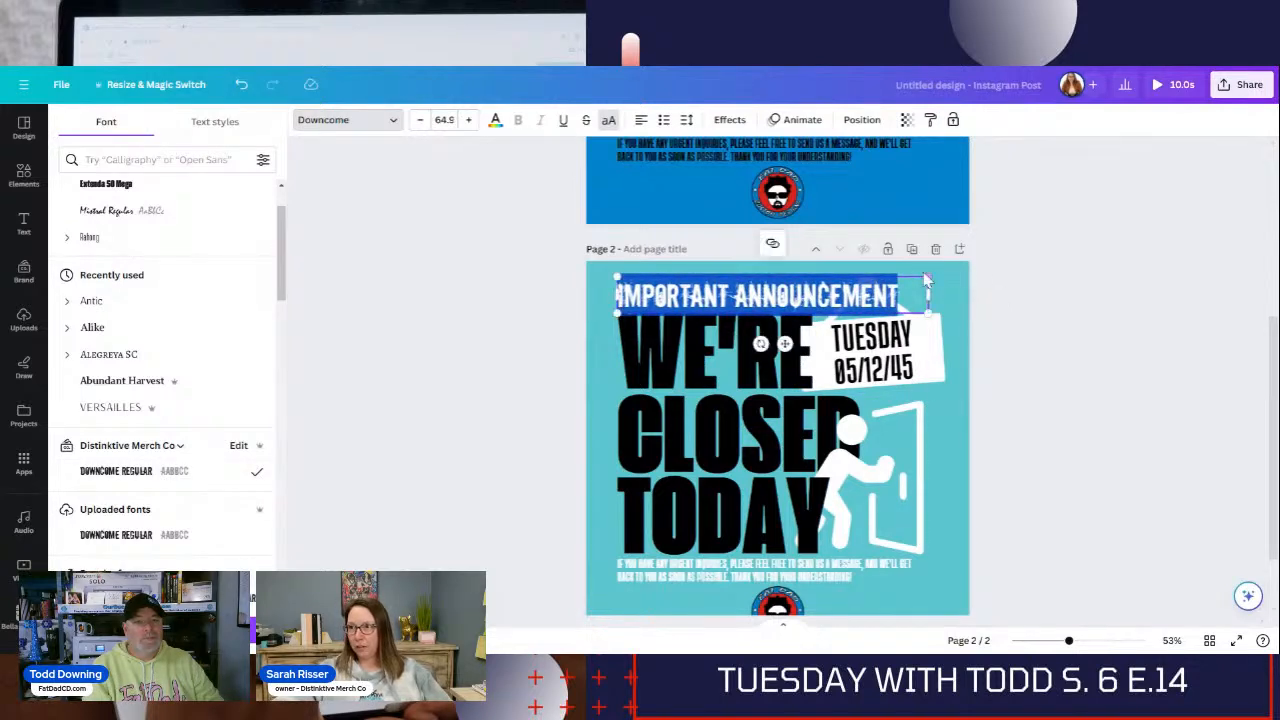
{"action": "left_click", "coordinate": [24, 270]}
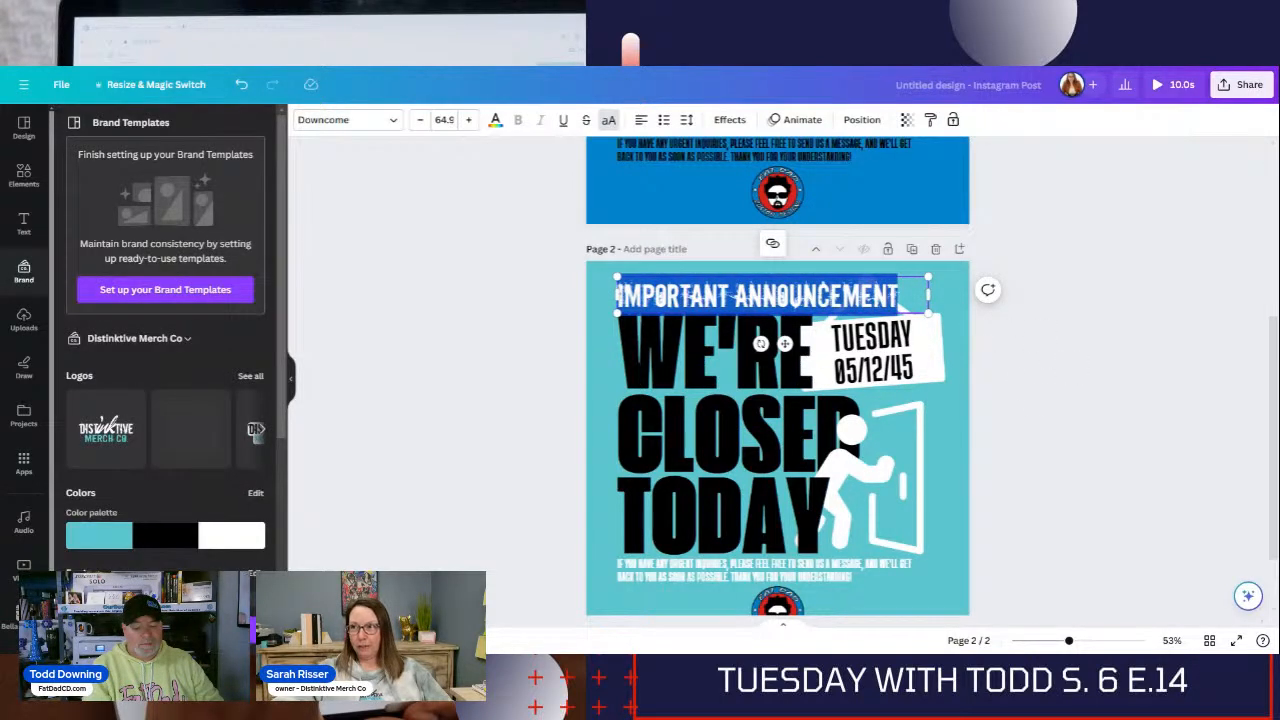
{"action": "key", "text": "Escape"}
{"action": "left_click", "coordinate": [797, 310]}
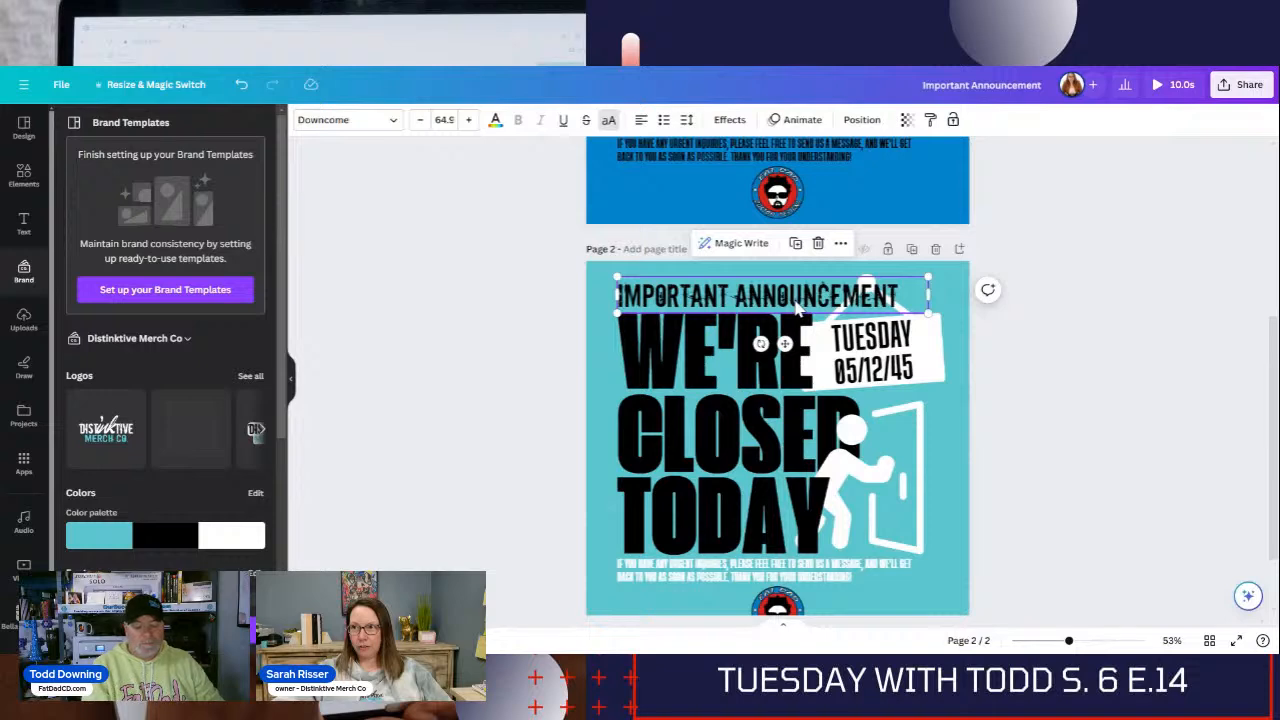
{"action": "left_click", "coordinate": [1006, 480]}
Replace page 2's round Fat Dad logo with the horizontal Distinktive Merch Co logo, scaled down and placed below the small inquiries text
{"action": "scroll", "coordinate": [1006, 480], "scroll_direction": "down", "scroll_amount": 1}
{"action": "left_click", "coordinate": [790, 533]}
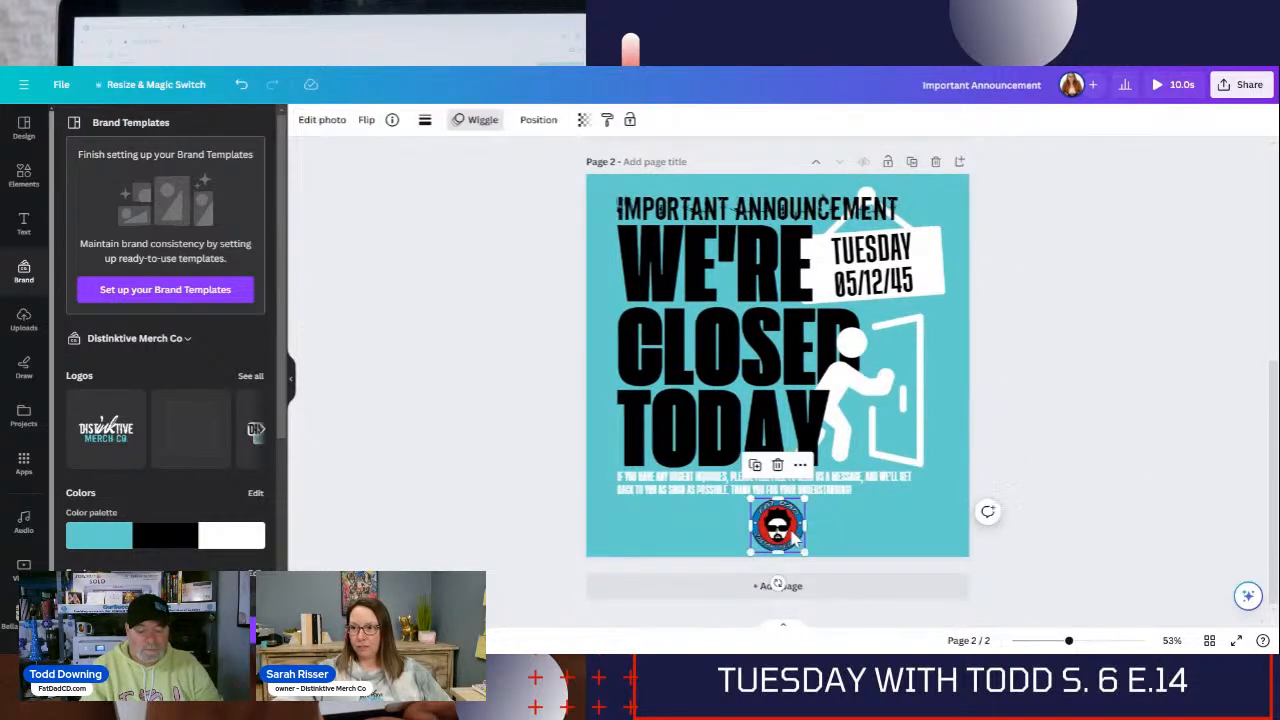
{"action": "key", "text": "Delete"}
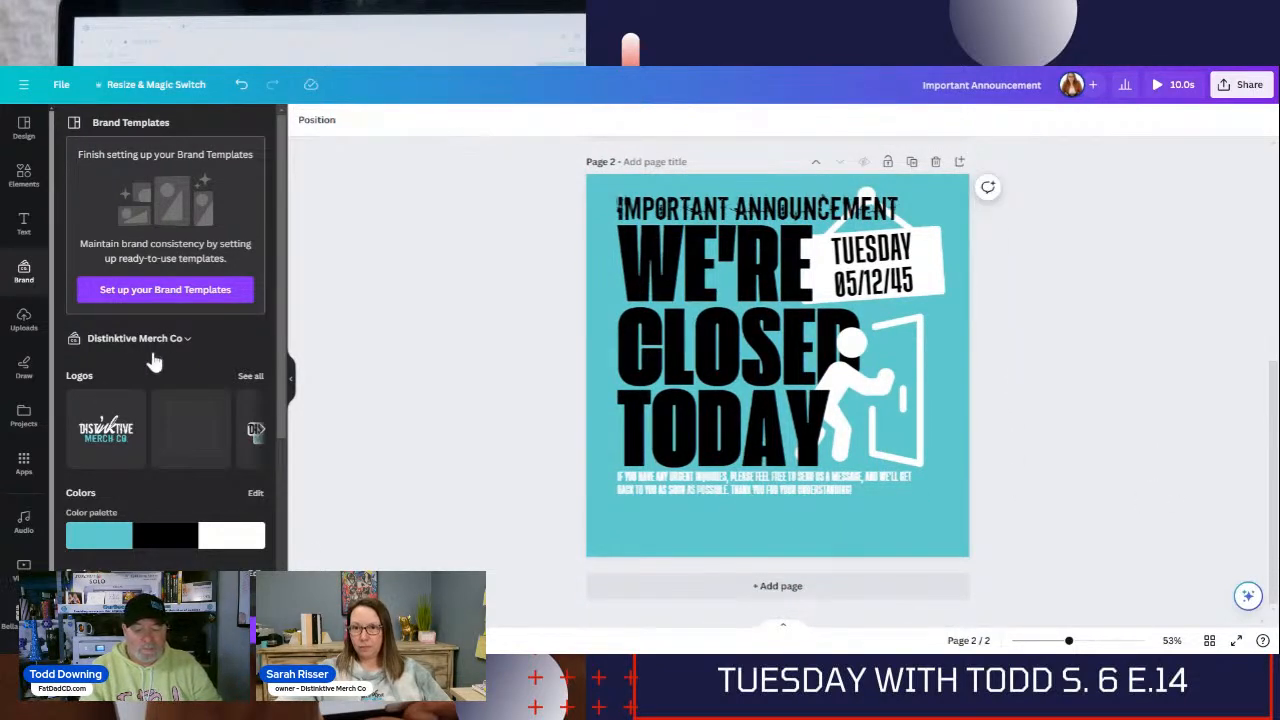
{"action": "left_click", "coordinate": [257, 429]}
{"action": "left_click", "coordinate": [262, 431]}
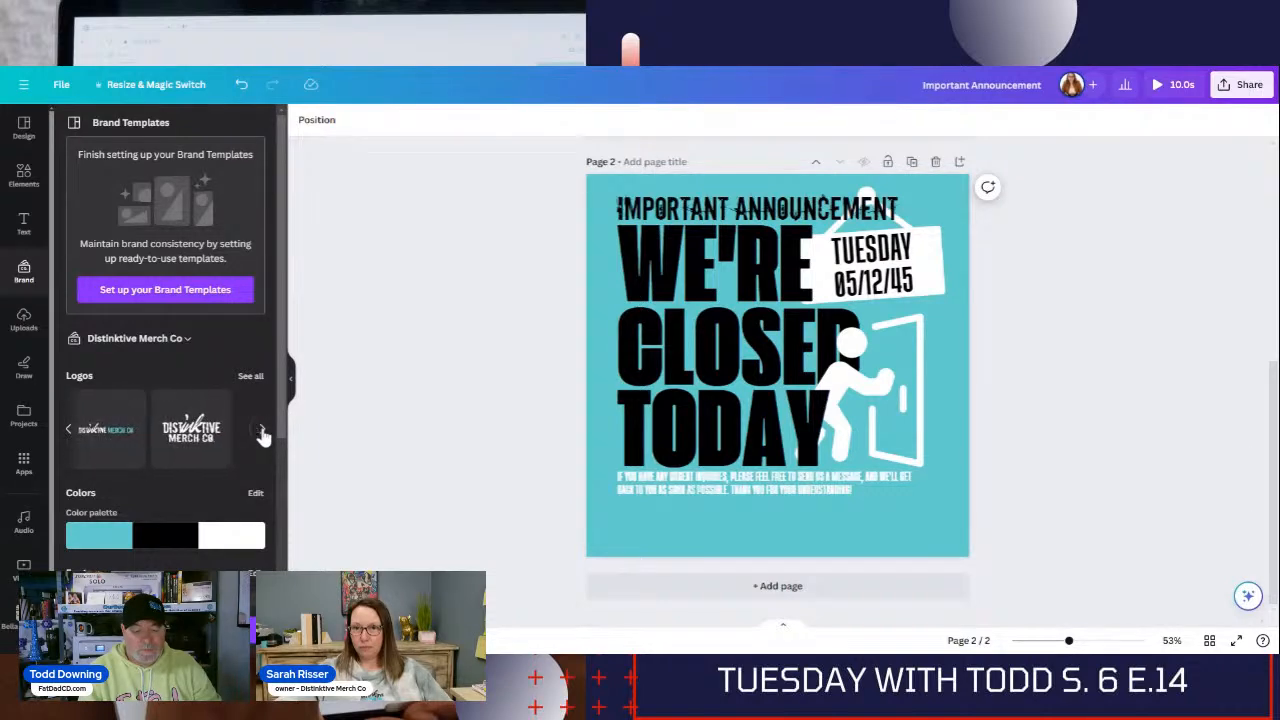
{"action": "left_click", "coordinate": [118, 443]}
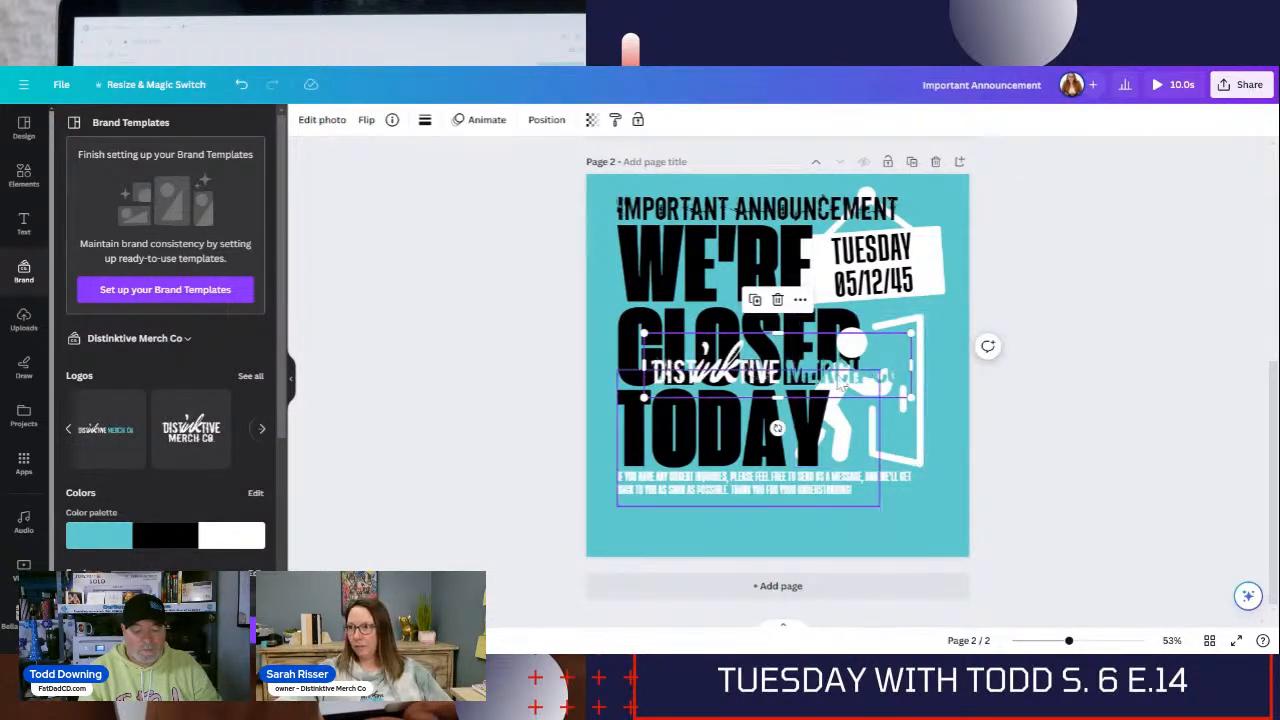
{"action": "left_click_drag", "start_coordinate": [650, 340], "coordinate": [678, 346]}
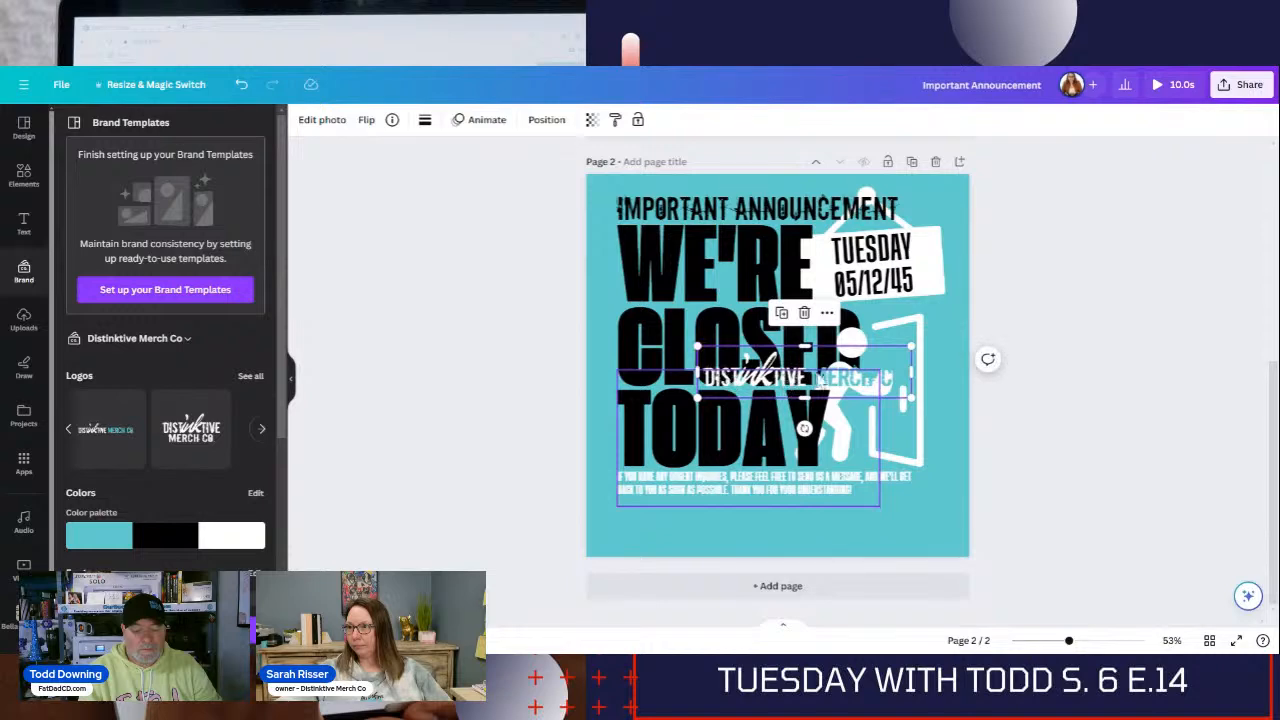
{"action": "left_click_drag", "start_coordinate": [800, 380], "coordinate": [794, 522]}
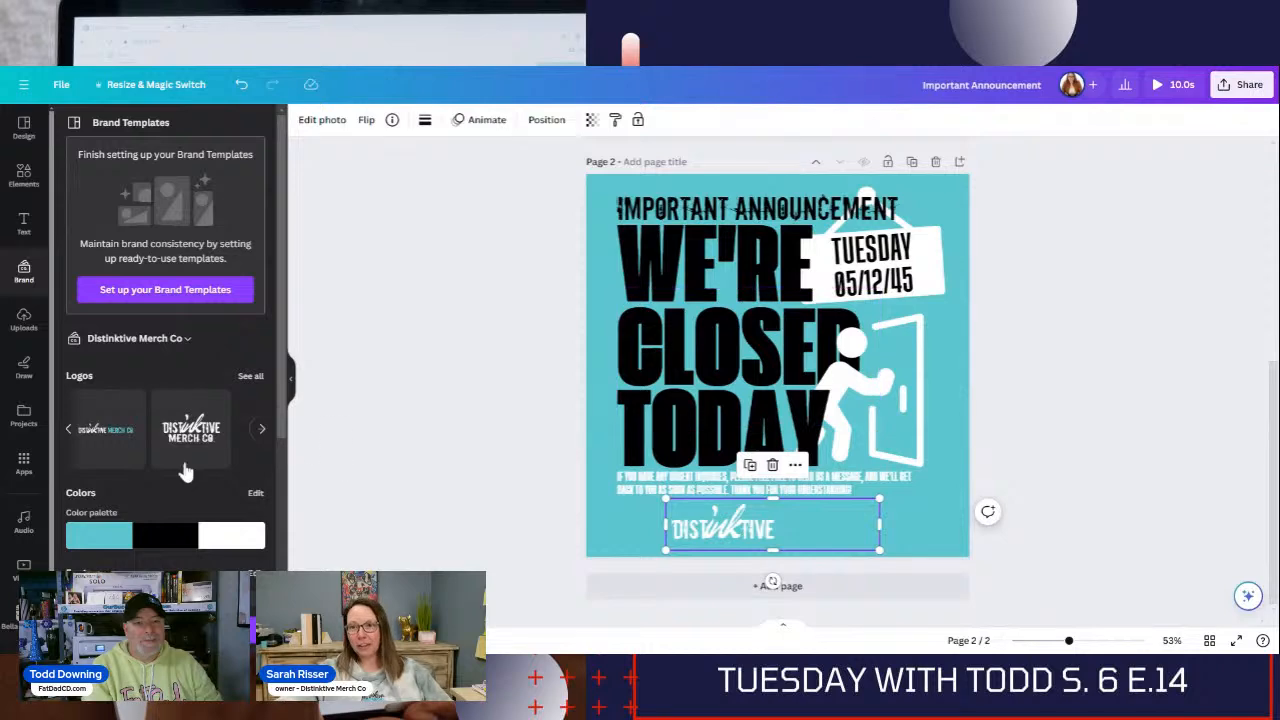
Shuffle the brand palette on page 2 to a black background with white and teal elements, and center the Distinktive Merch Co logo
{"action": "left_click", "coordinate": [178, 538]}
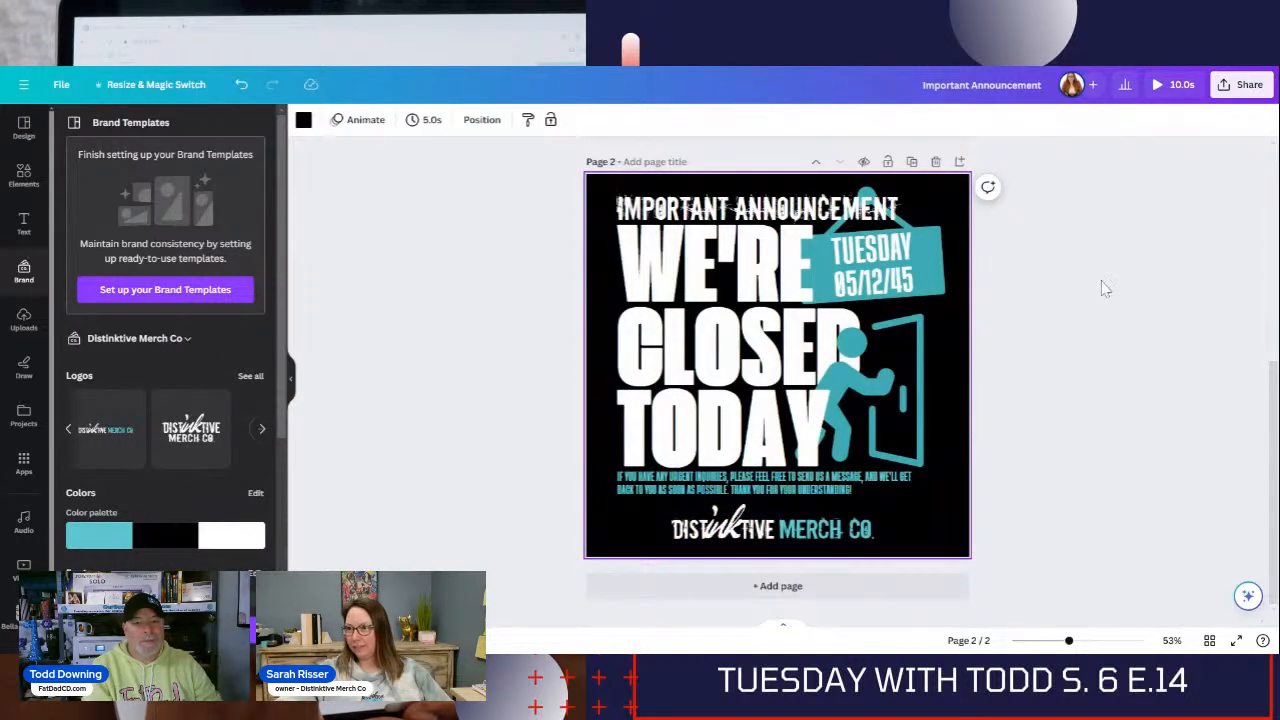
{"action": "left_click", "coordinate": [852, 532]}
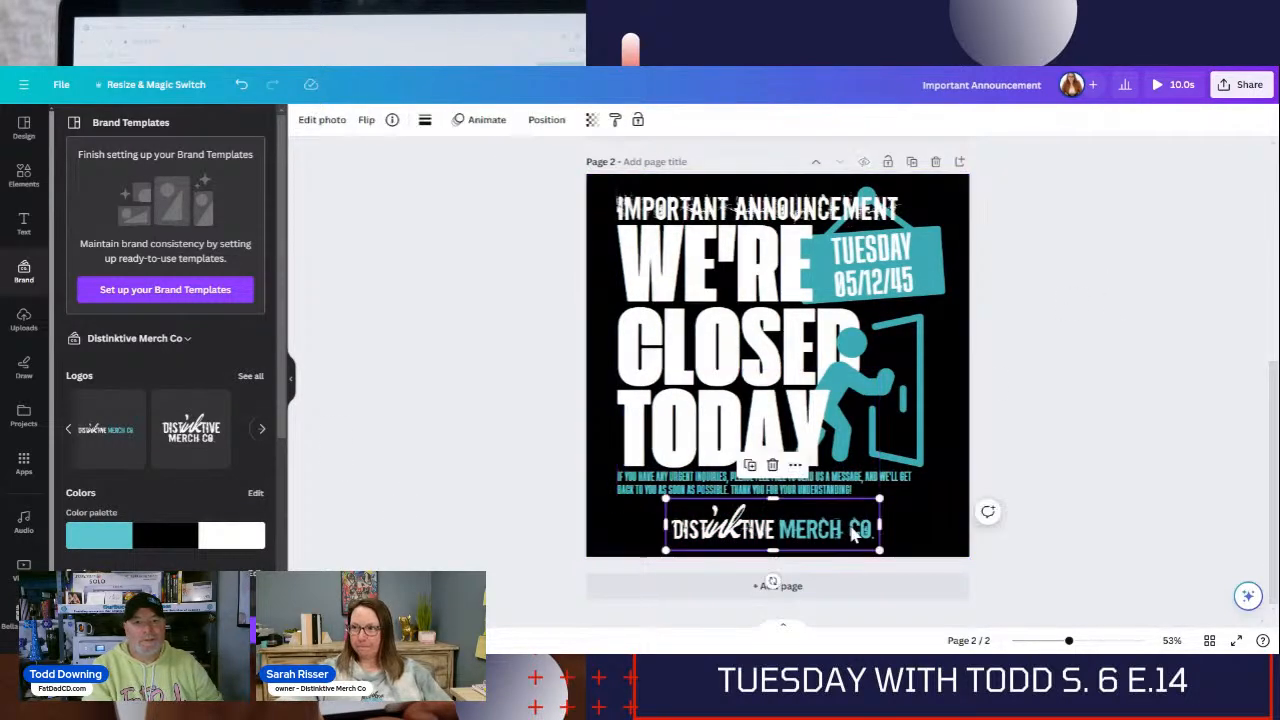
{"action": "left_click", "coordinate": [1060, 410]}
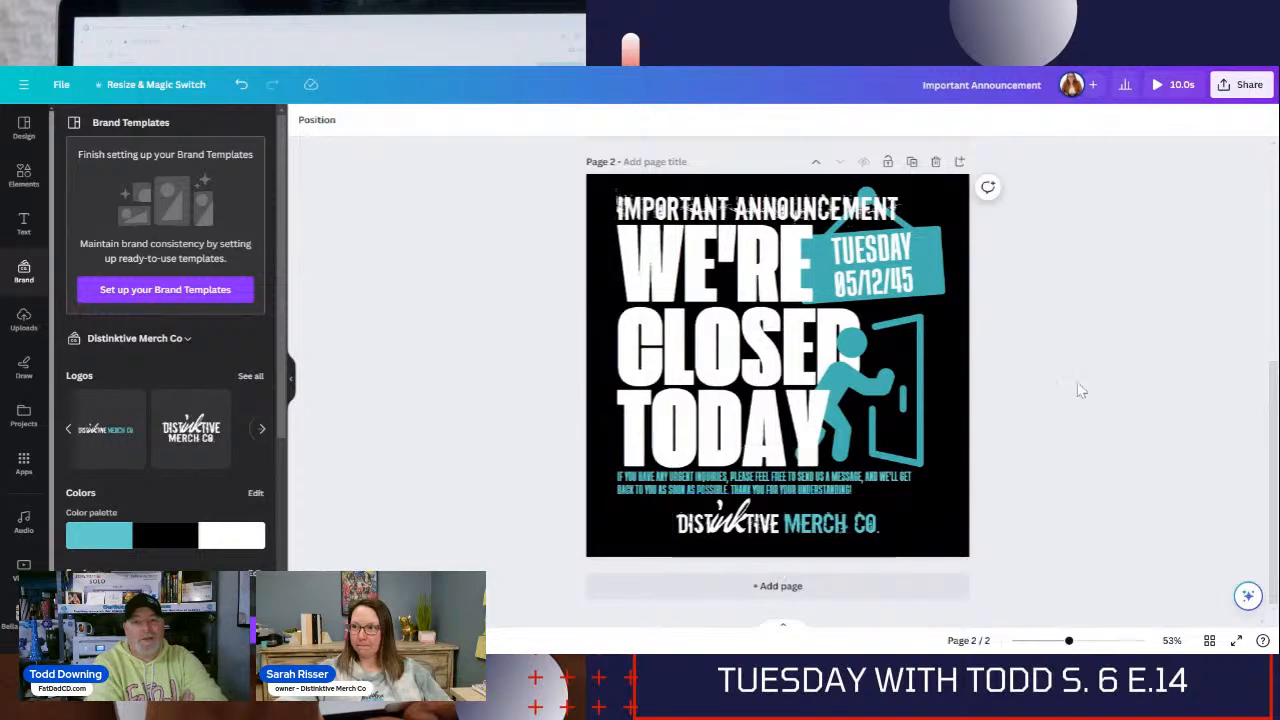
Compare both branded pages in grid view, then reopen page 2 with the Distinktive Merch Co brand assets shown
{"action": "left_click", "coordinate": [1209, 640]}
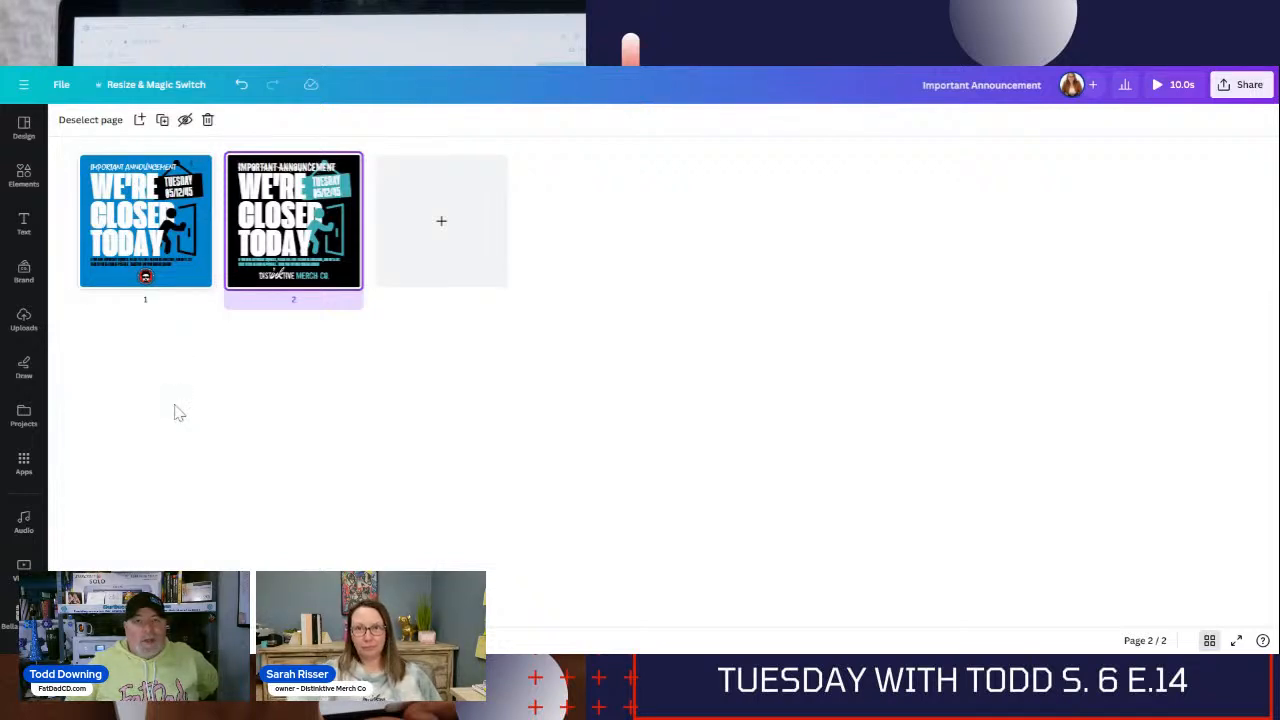
{"action": "left_click", "coordinate": [23, 176]}
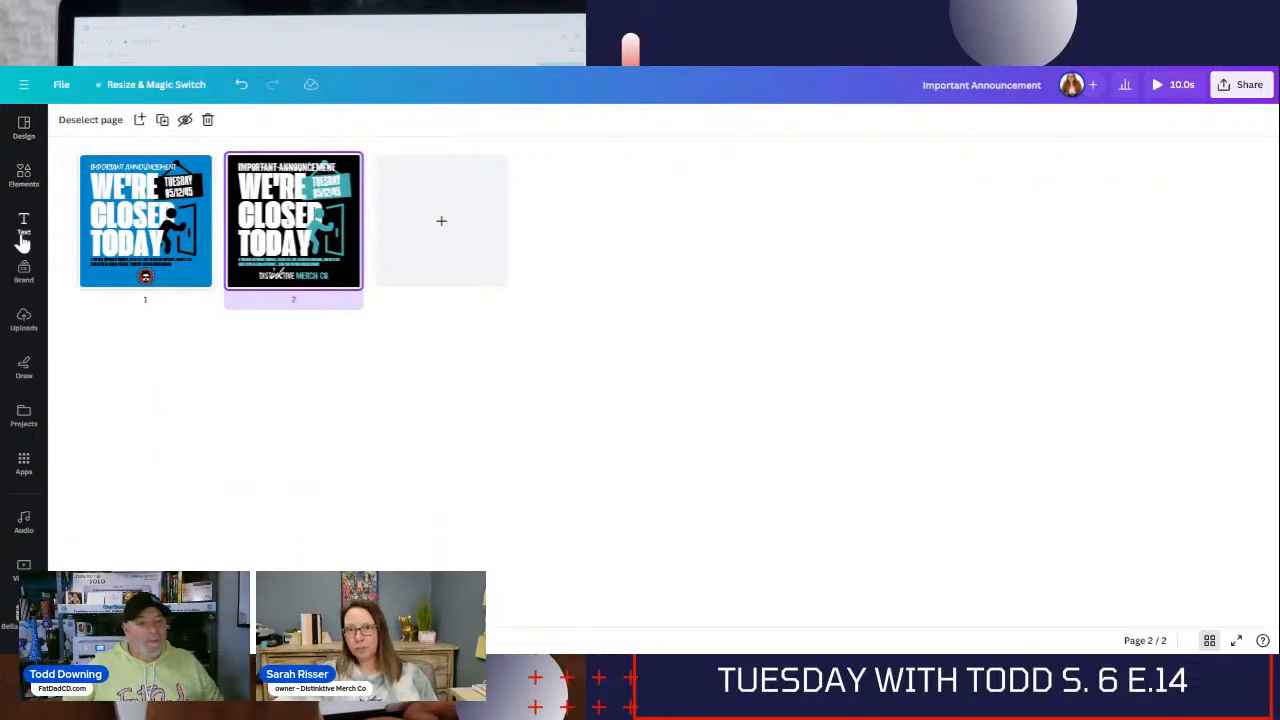
{"action": "double_click", "coordinate": [264, 243]}
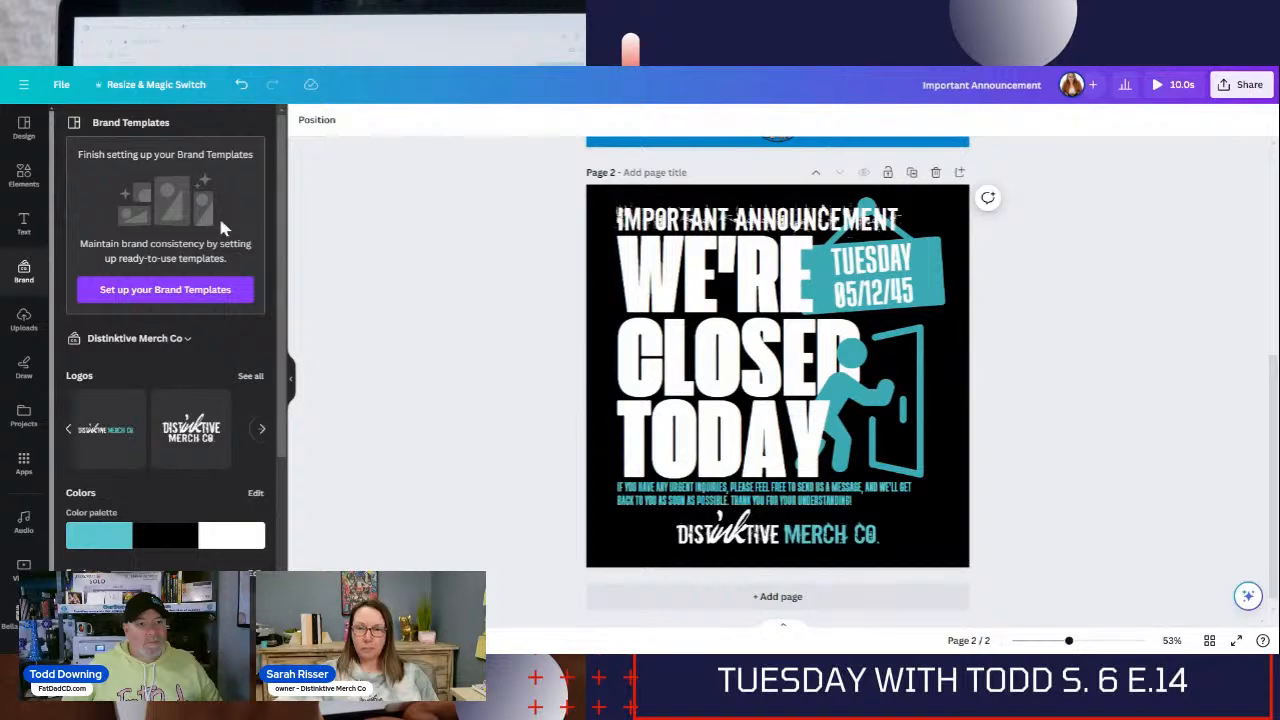
{"action": "left_click", "coordinate": [291, 378]}
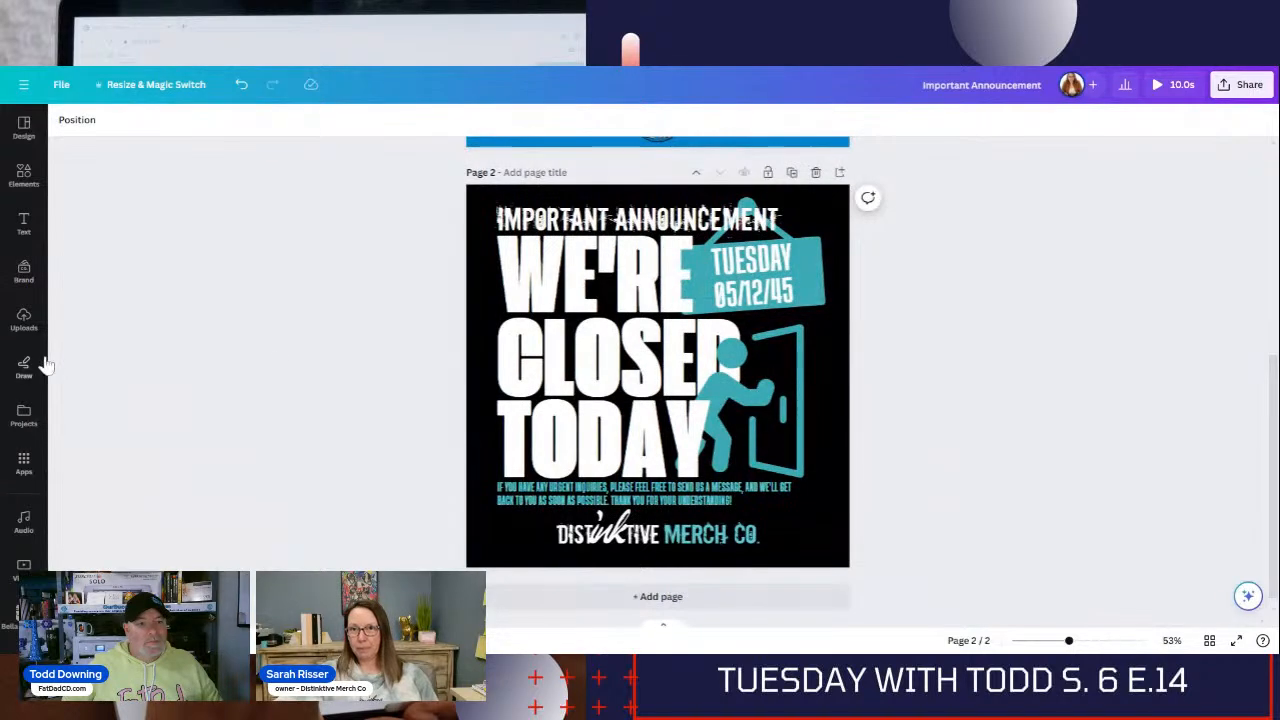
{"action": "left_click", "coordinate": [24, 272]}
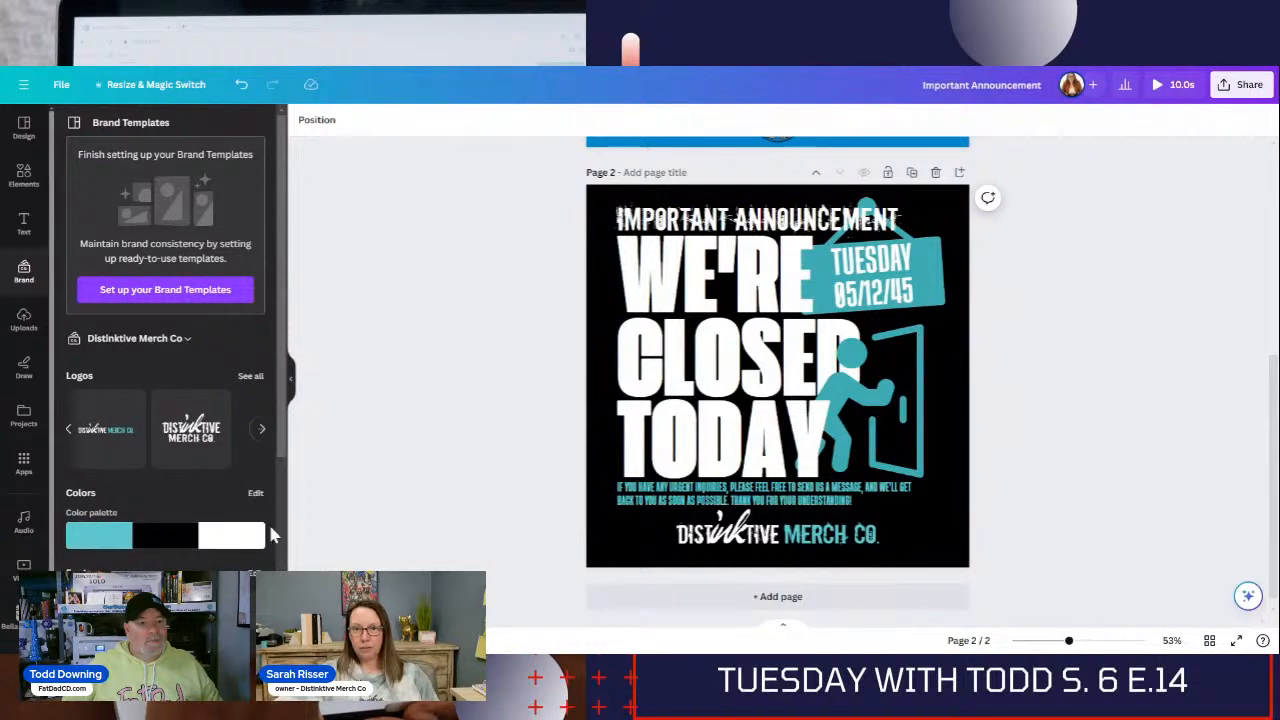
Try the brand palette's teal-background variation on page 2 and shuffle back to the black-background one
{"action": "mouse_move", "coordinate": [142, 540]}
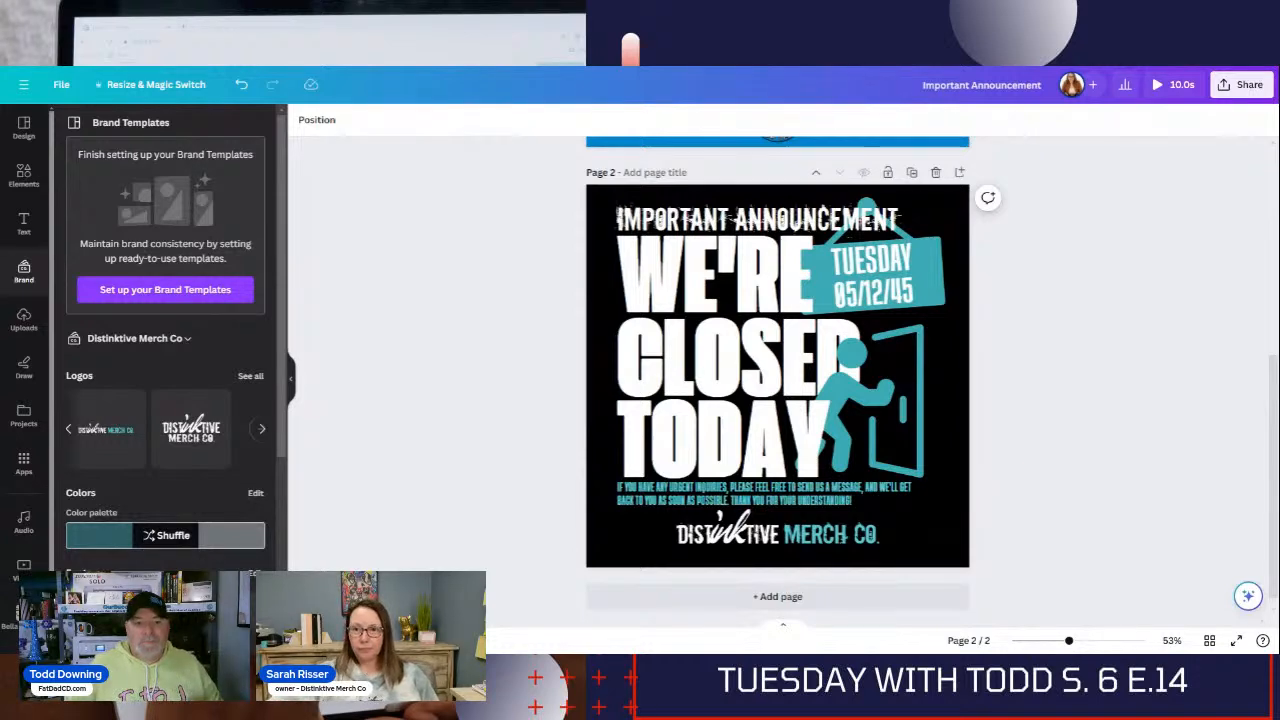
{"action": "left_click", "coordinate": [148, 538]}
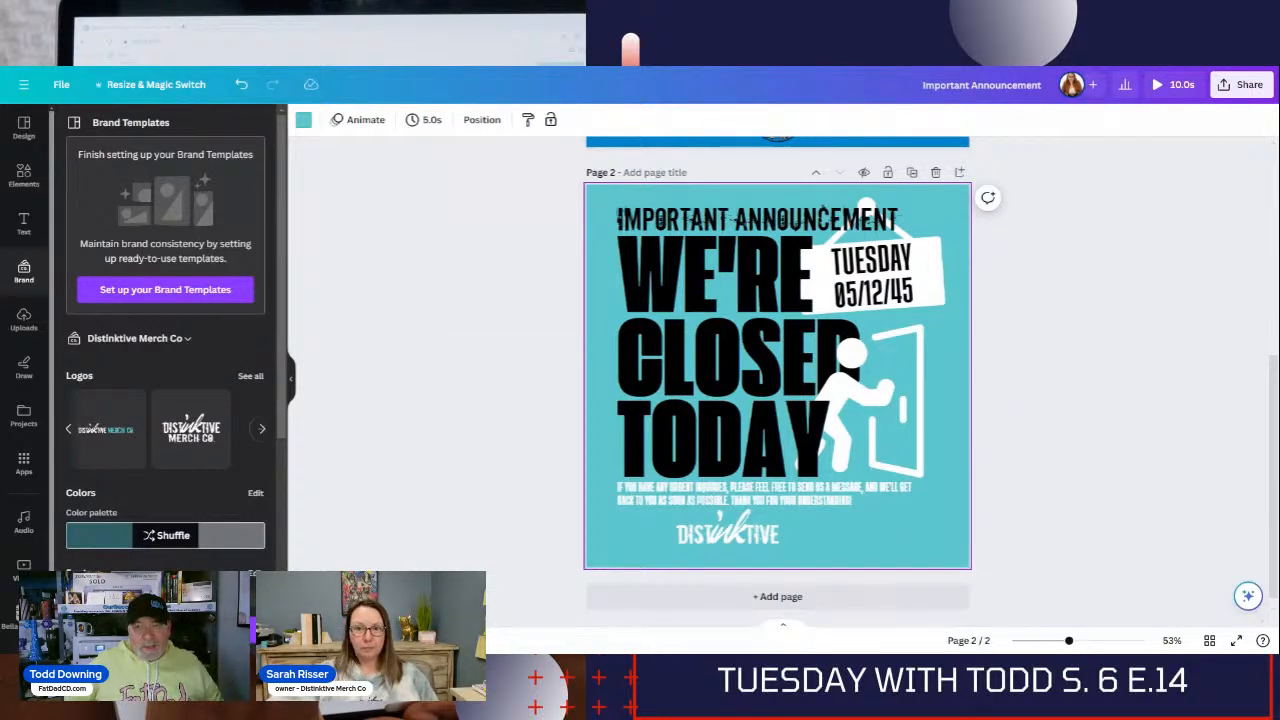
{"action": "left_click", "coordinate": [148, 540]}
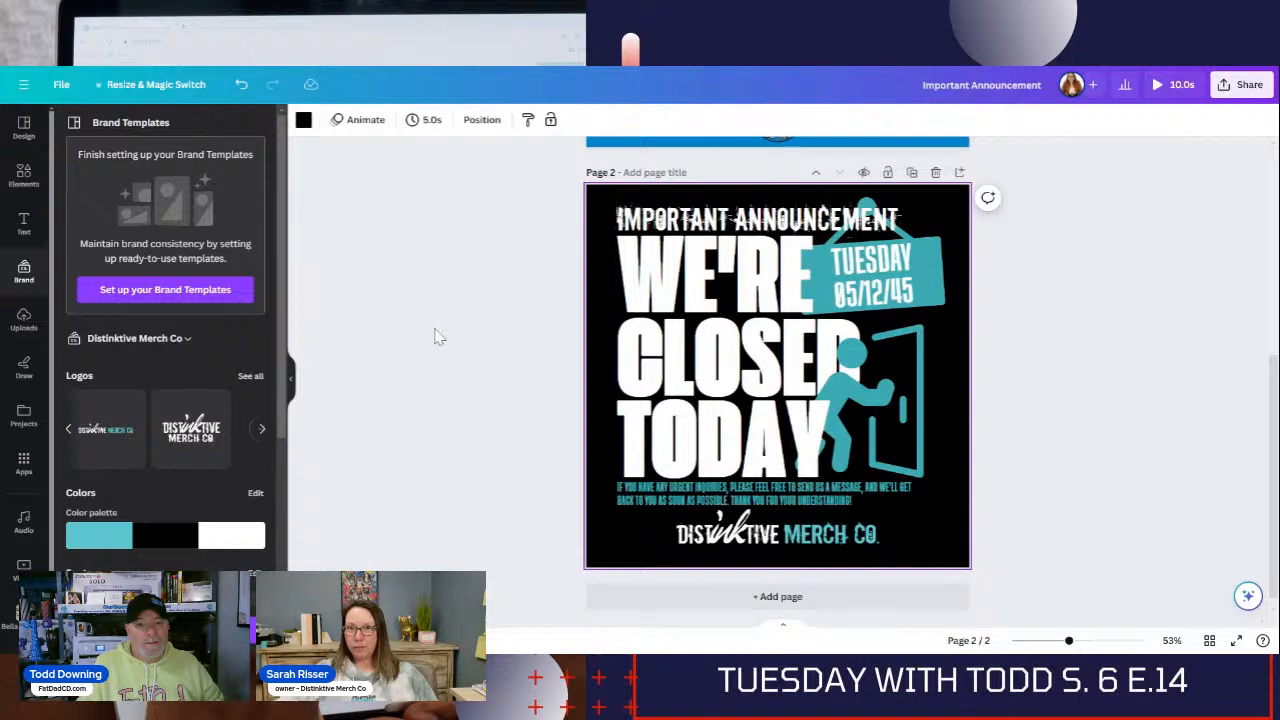
Look through the Distinktive Merch Co brand kit's fonts, voice, photos and graphics sections and show all of its icons
{"action": "scroll", "coordinate": [238, 489], "scroll_direction": "down", "scroll_amount": 3}
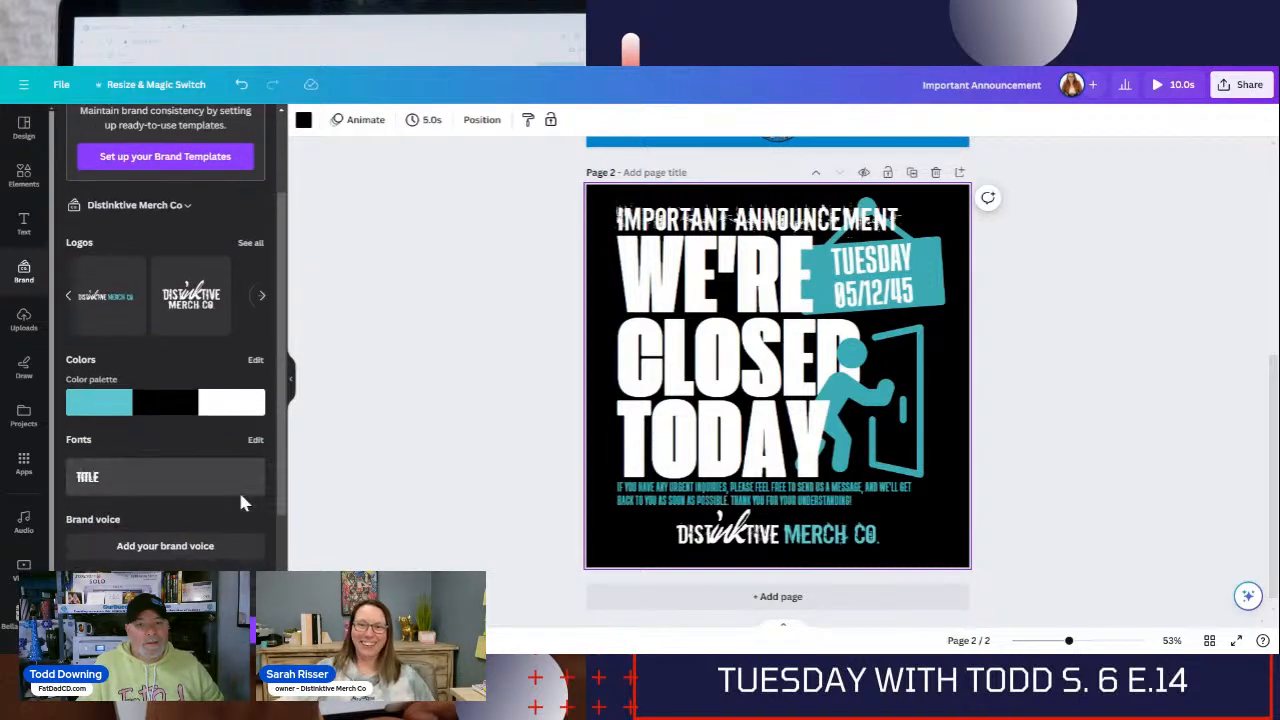
{"action": "scroll", "coordinate": [238, 510], "scroll_direction": "down", "scroll_amount": 4}
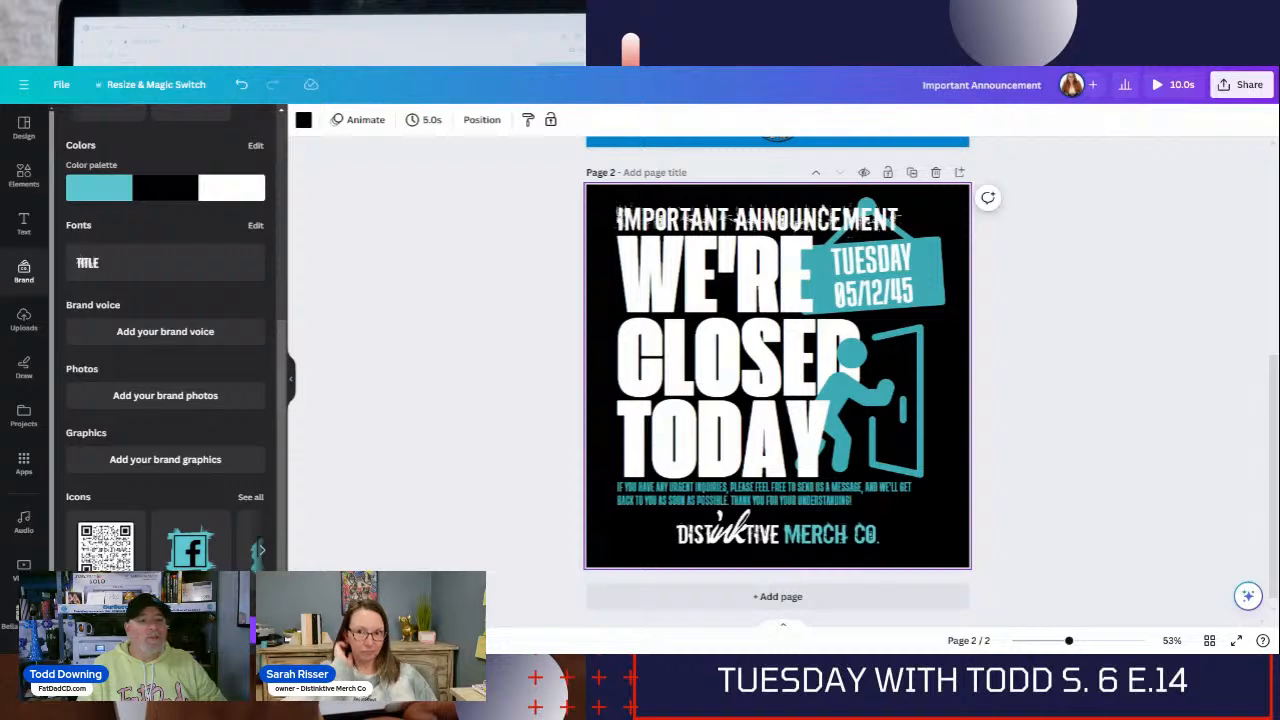
{"action": "left_click", "coordinate": [247, 498]}
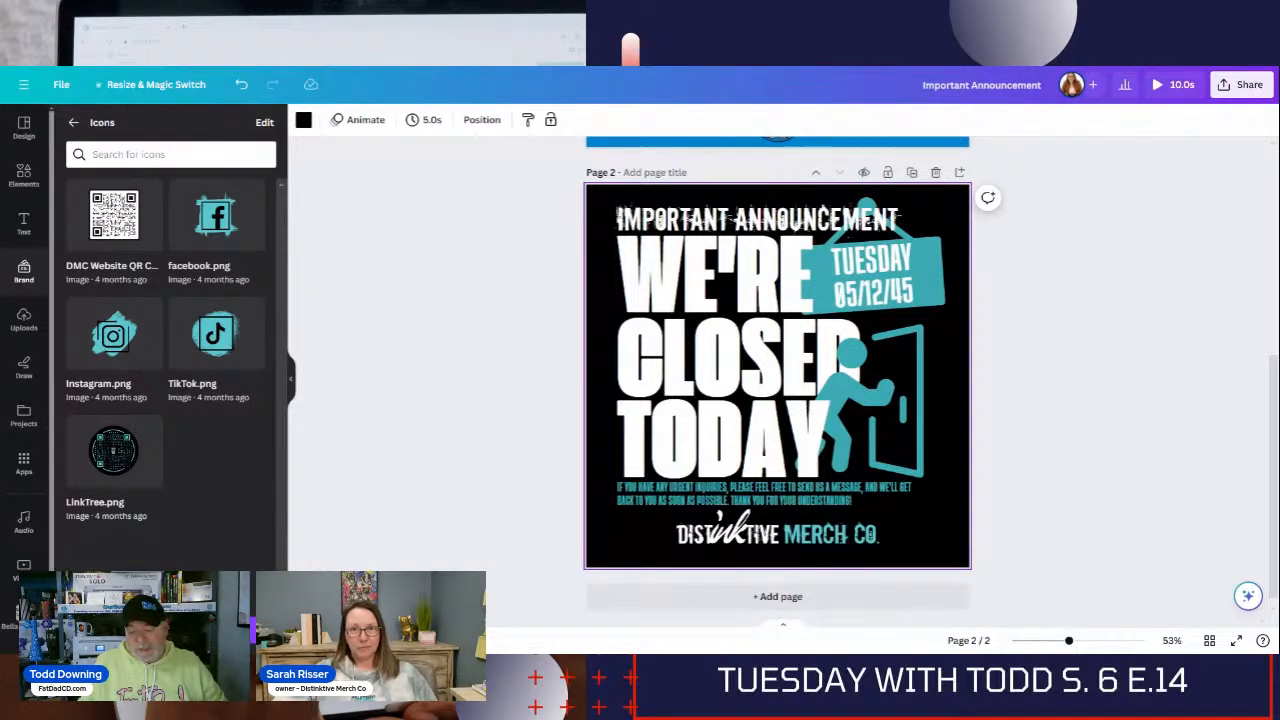
{"action": "left_click", "coordinate": [21, 88]}
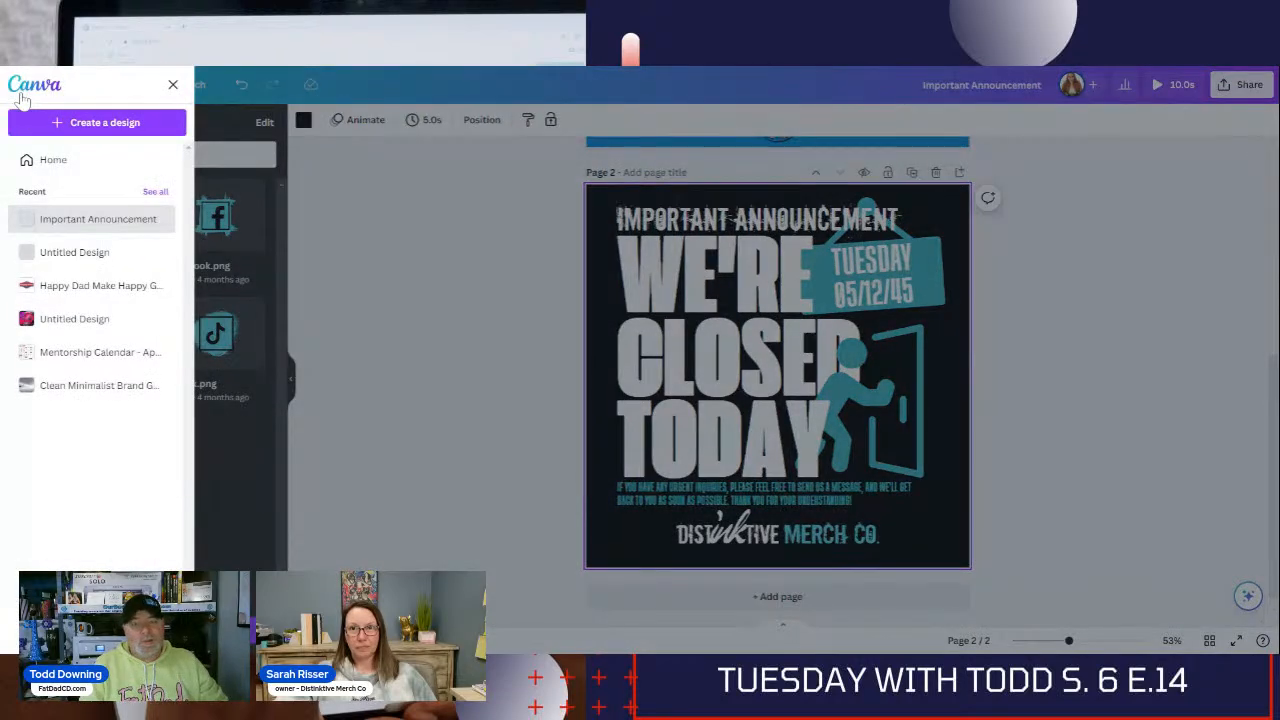
{"action": "left_click", "coordinate": [250, 455]}
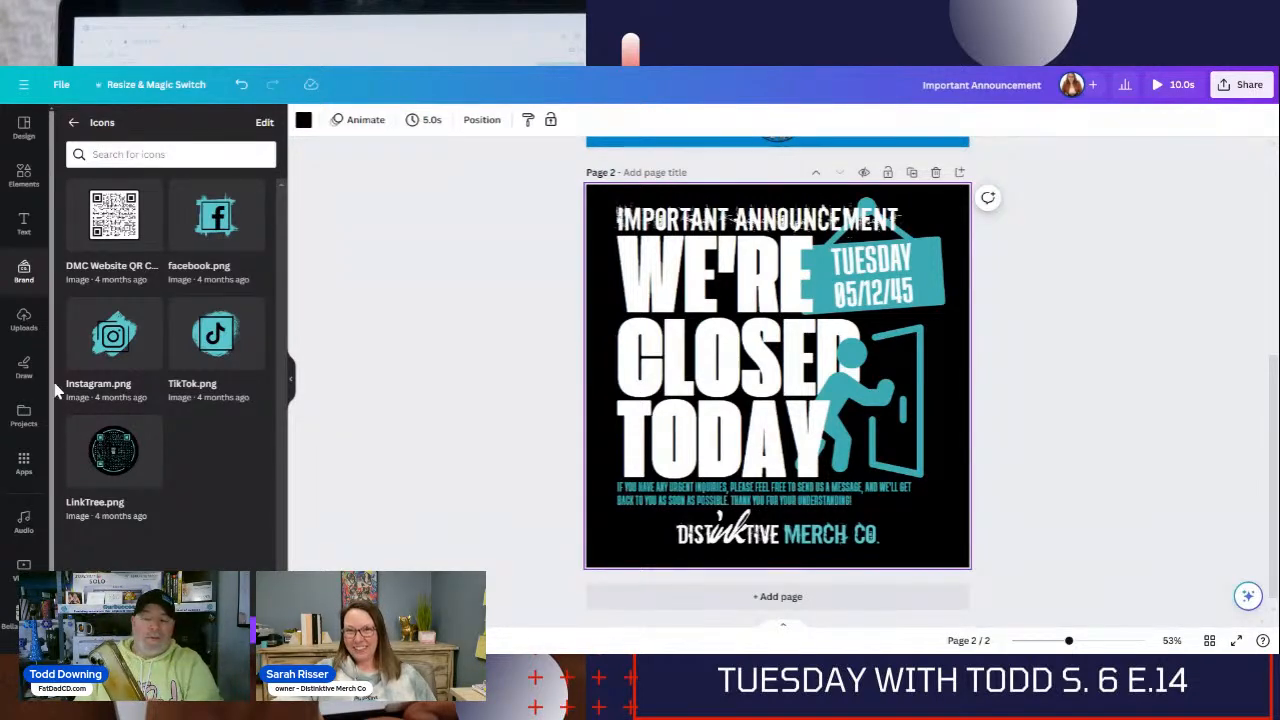
{"action": "scroll", "coordinate": [34, 371], "scroll_direction": "down", "scroll_amount": 1}
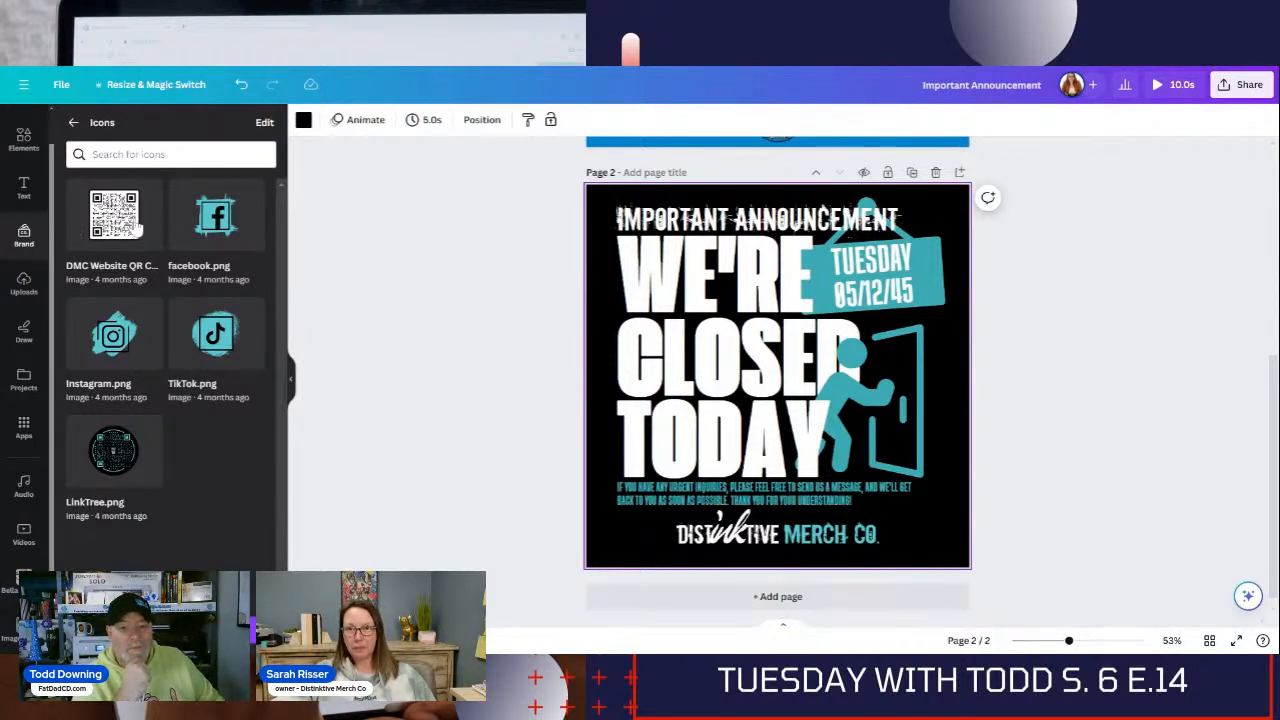
{"action": "scroll", "coordinate": [14, 150], "scroll_direction": "up", "scroll_amount": 1}
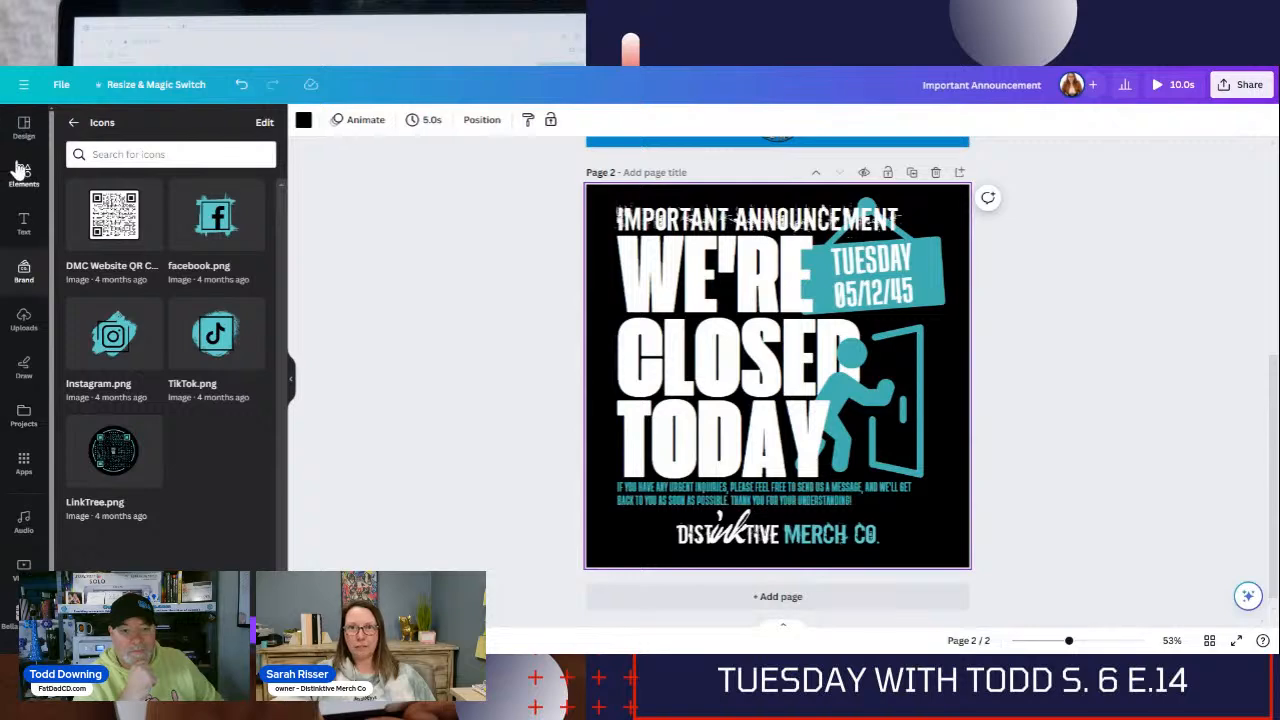
Leave the brand icons, return to page 1 and open the Image Upscaler app to view its upload options
{"action": "left_click", "coordinate": [73, 122]}
{"action": "left_click", "coordinate": [290, 378]}
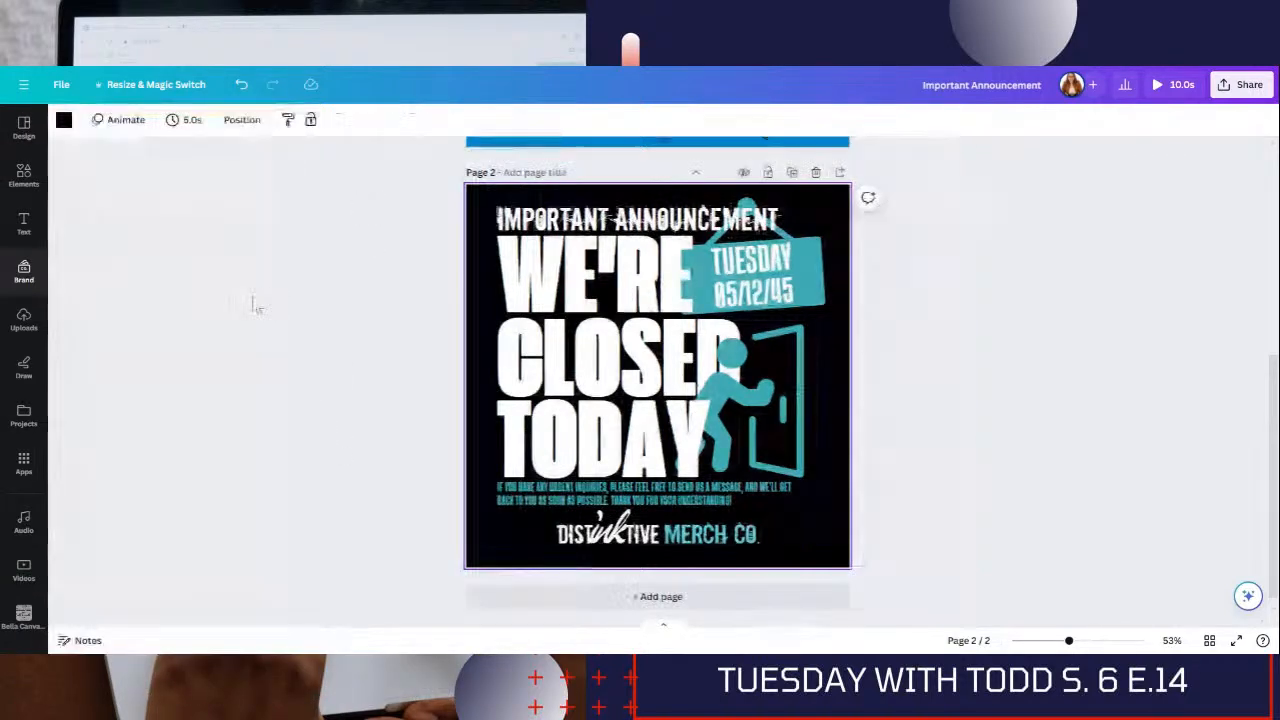
{"action": "scroll", "coordinate": [40, 340], "scroll_direction": "down", "scroll_amount": 1}
{"action": "scroll", "coordinate": [20, 400], "scroll_direction": "up", "scroll_amount": 5}
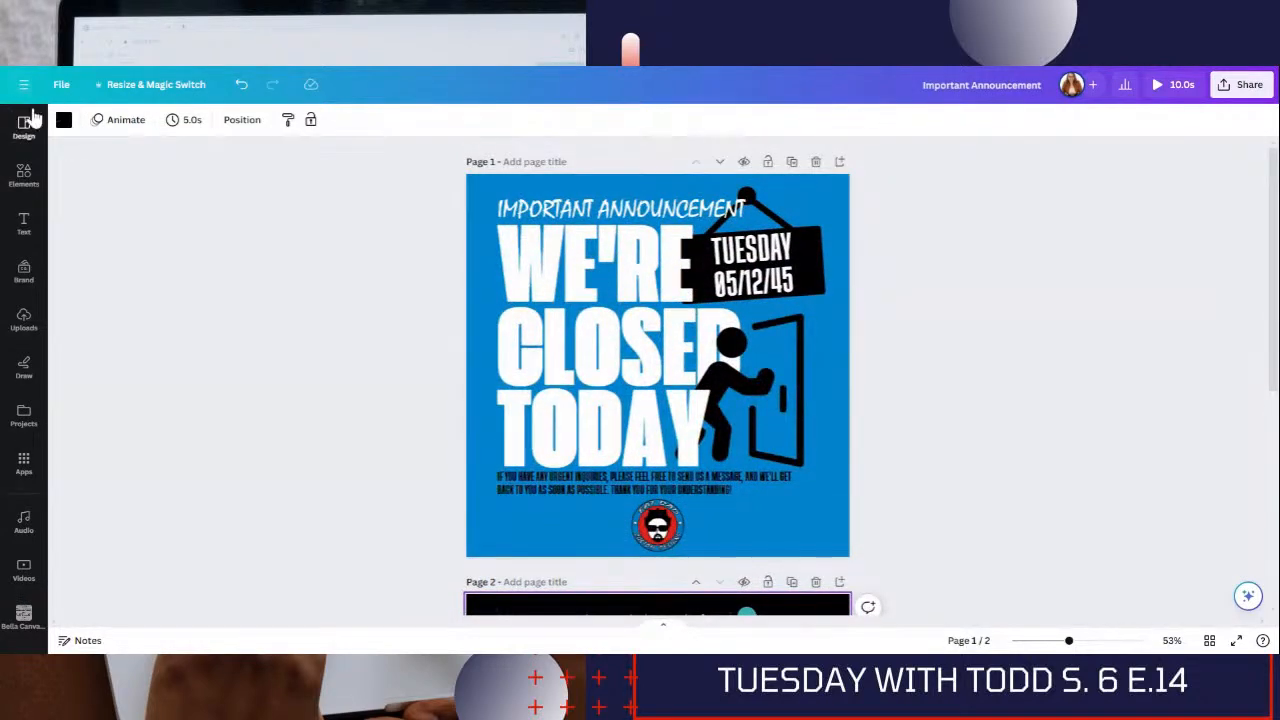
{"action": "scroll", "coordinate": [5, 480], "scroll_direction": "down", "scroll_amount": 1}
{"action": "scroll", "coordinate": [20, 600], "scroll_direction": "down", "scroll_amount": 1}
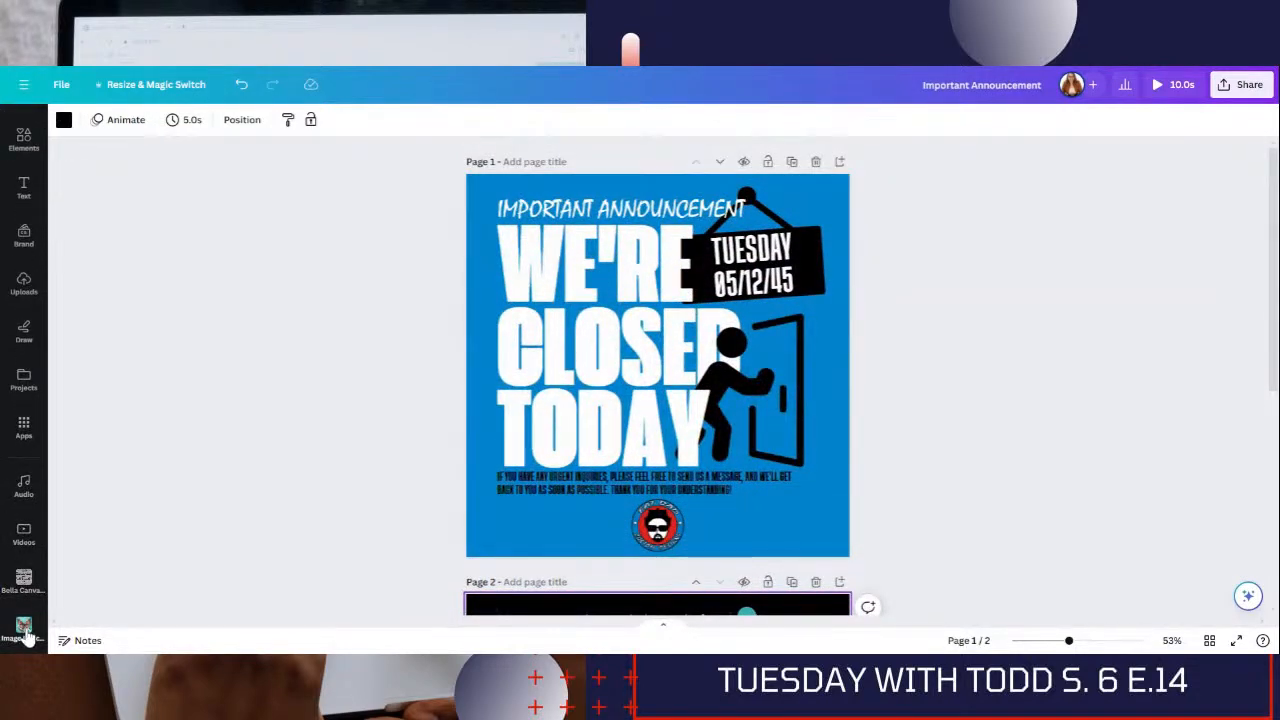
{"action": "left_click", "coordinate": [24, 628]}
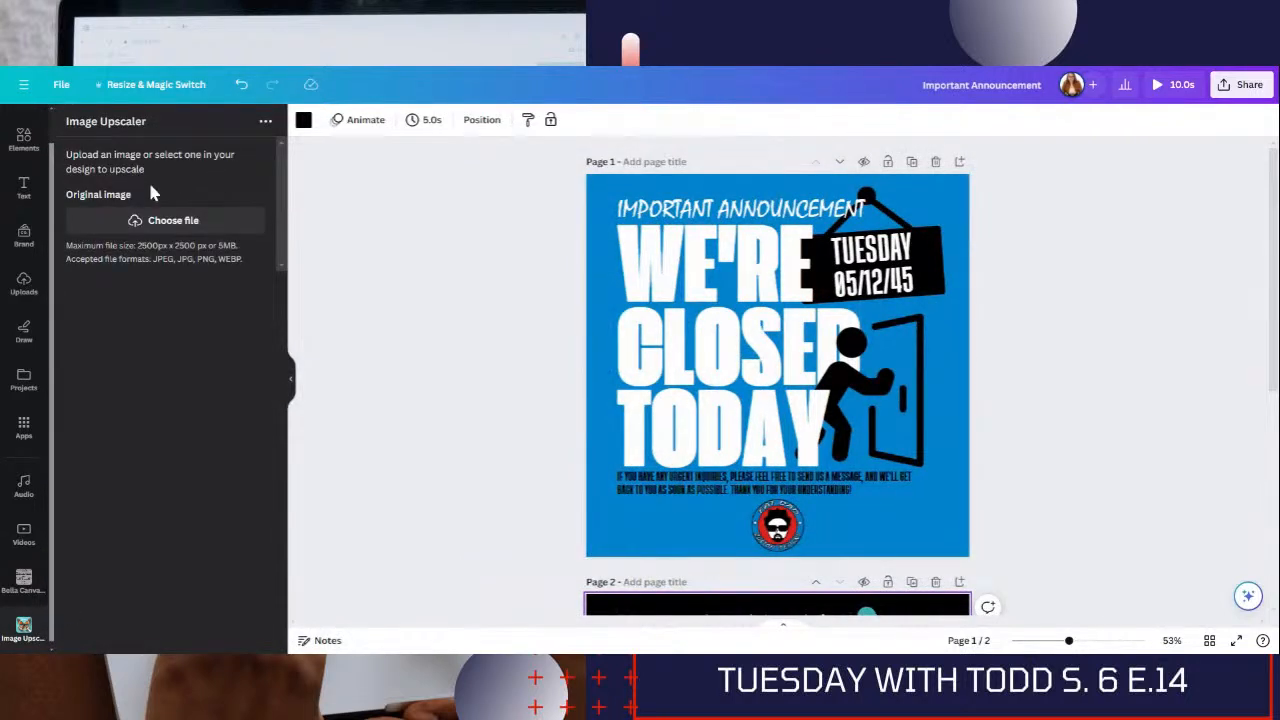
Open the Canva app library and search it for QR
{"action": "scroll", "coordinate": [24, 212], "scroll_direction": "up", "scroll_amount": 2}
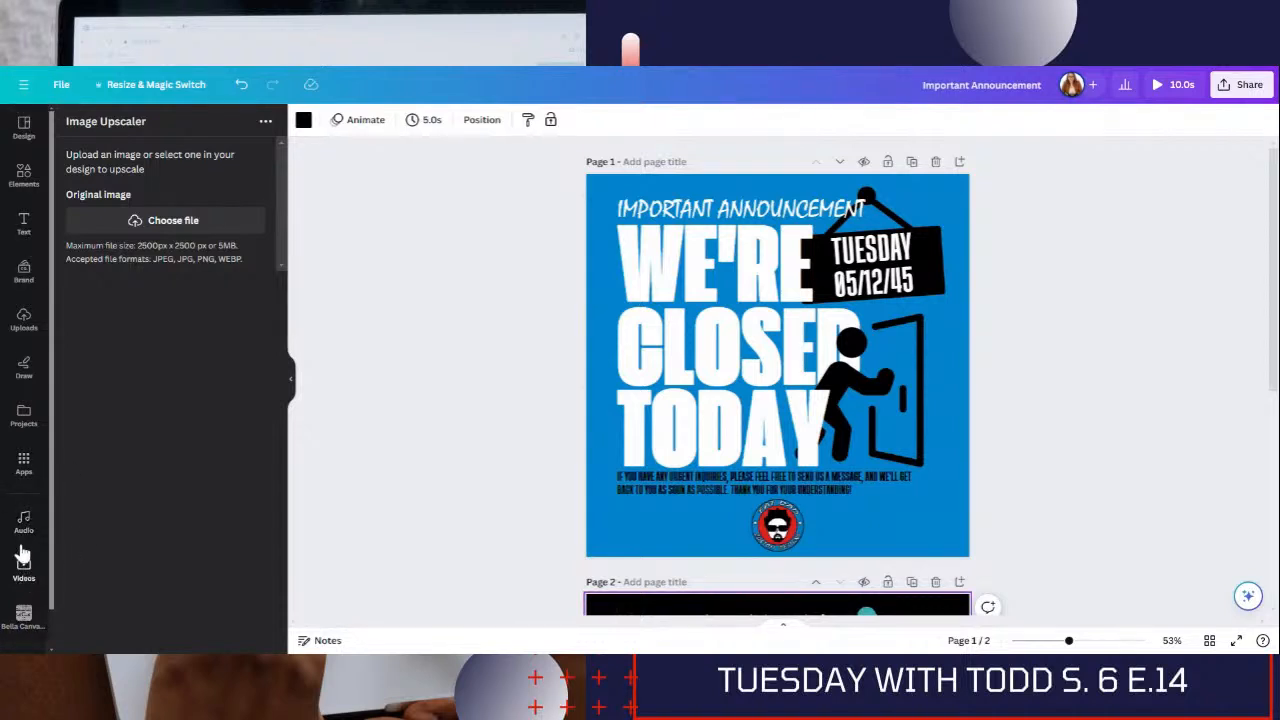
{"action": "left_click", "coordinate": [26, 476]}
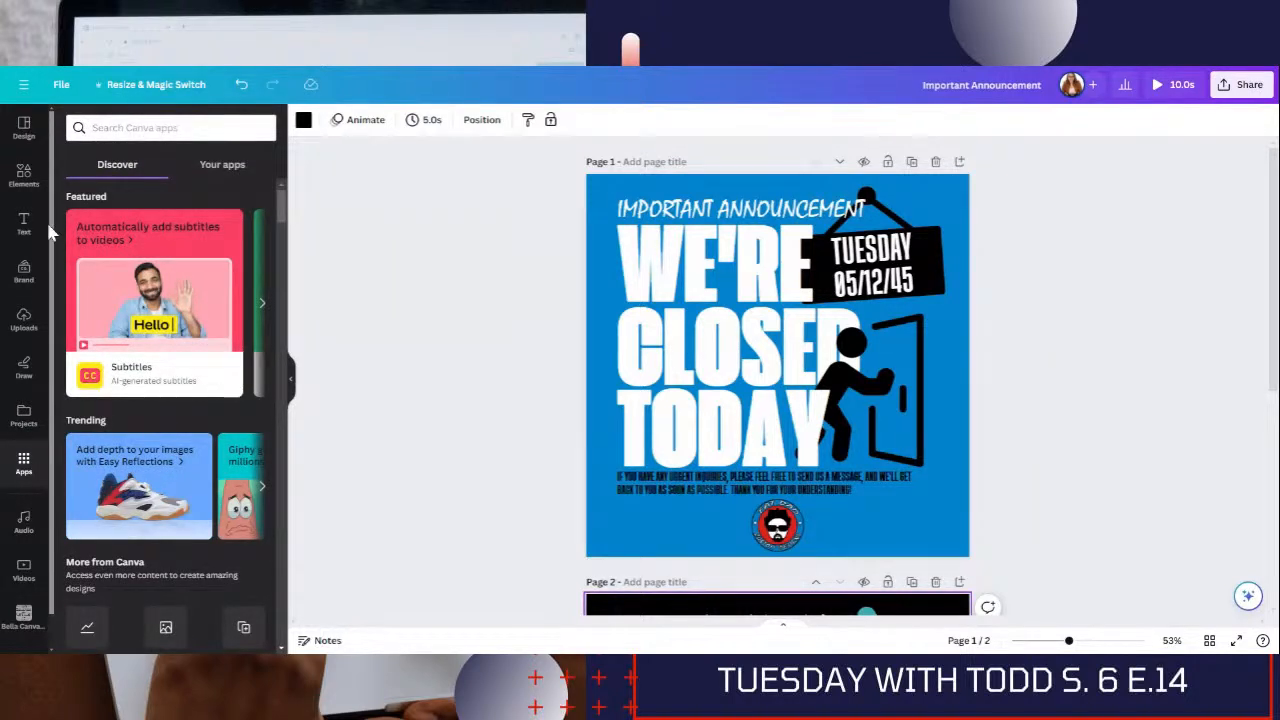
{"action": "left_click", "coordinate": [110, 127]}
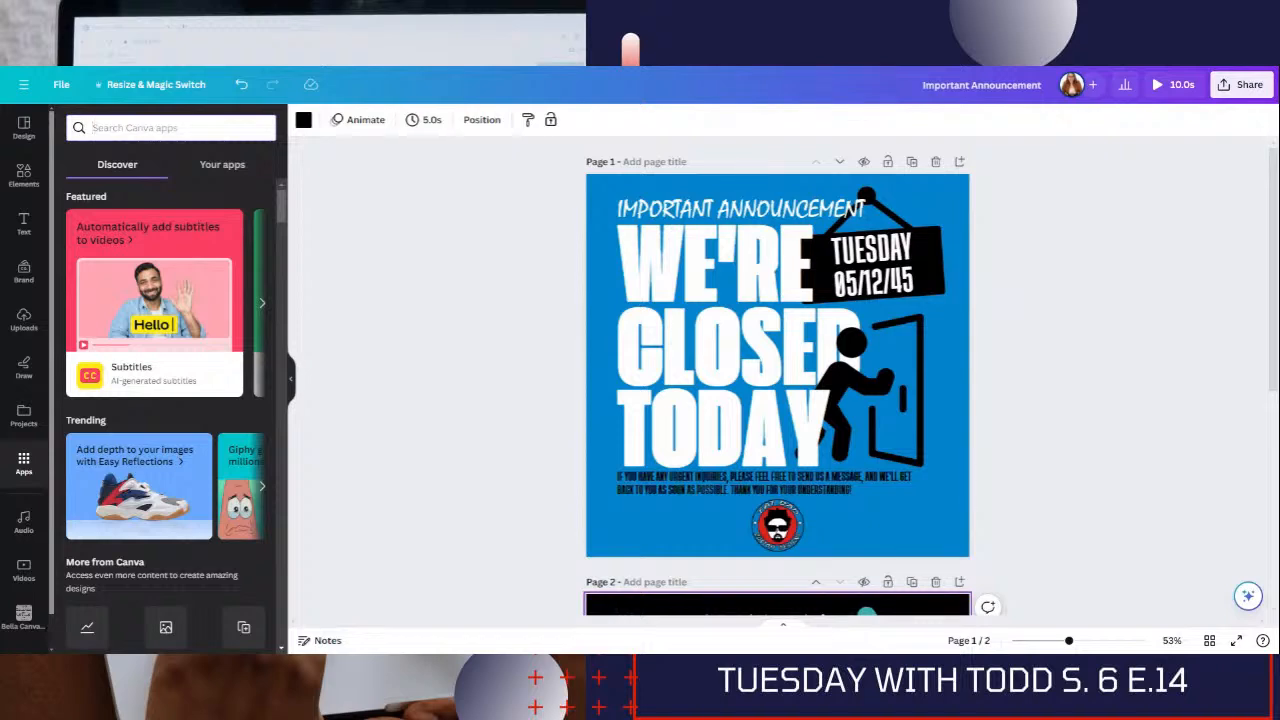
{"action": "type", "text": "QR"}
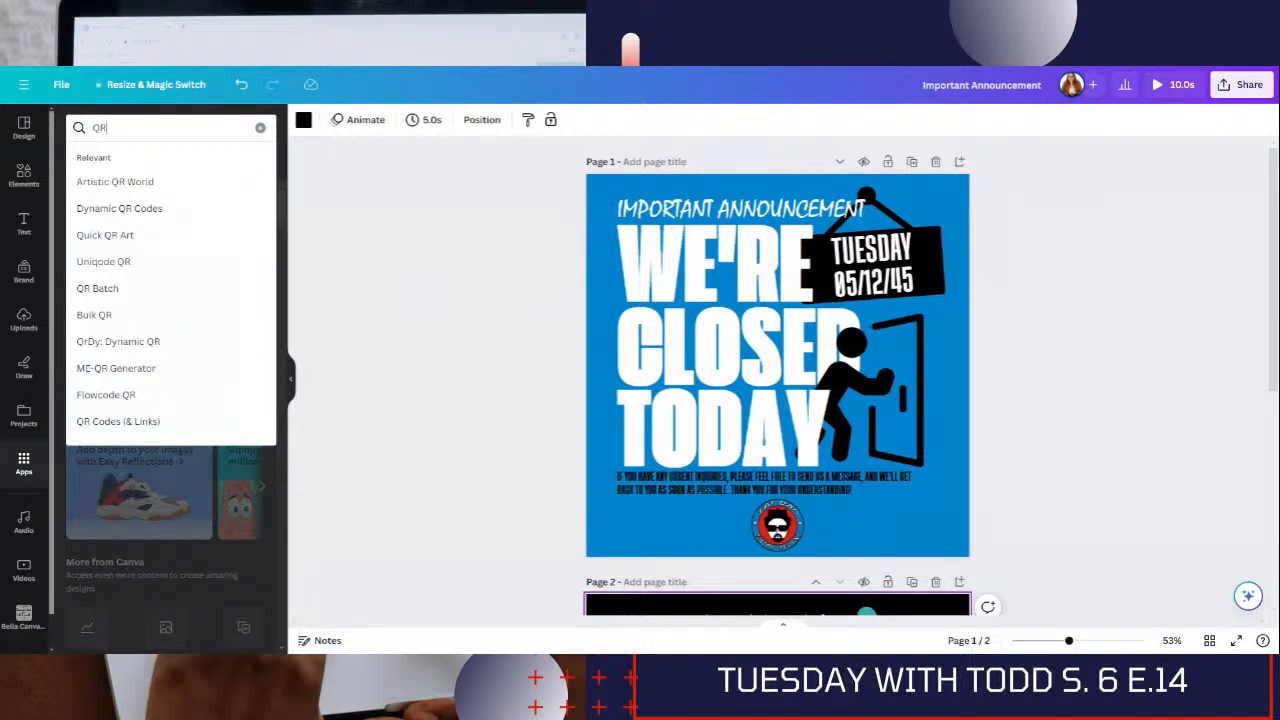
{"action": "left_click", "coordinate": [120, 209]}
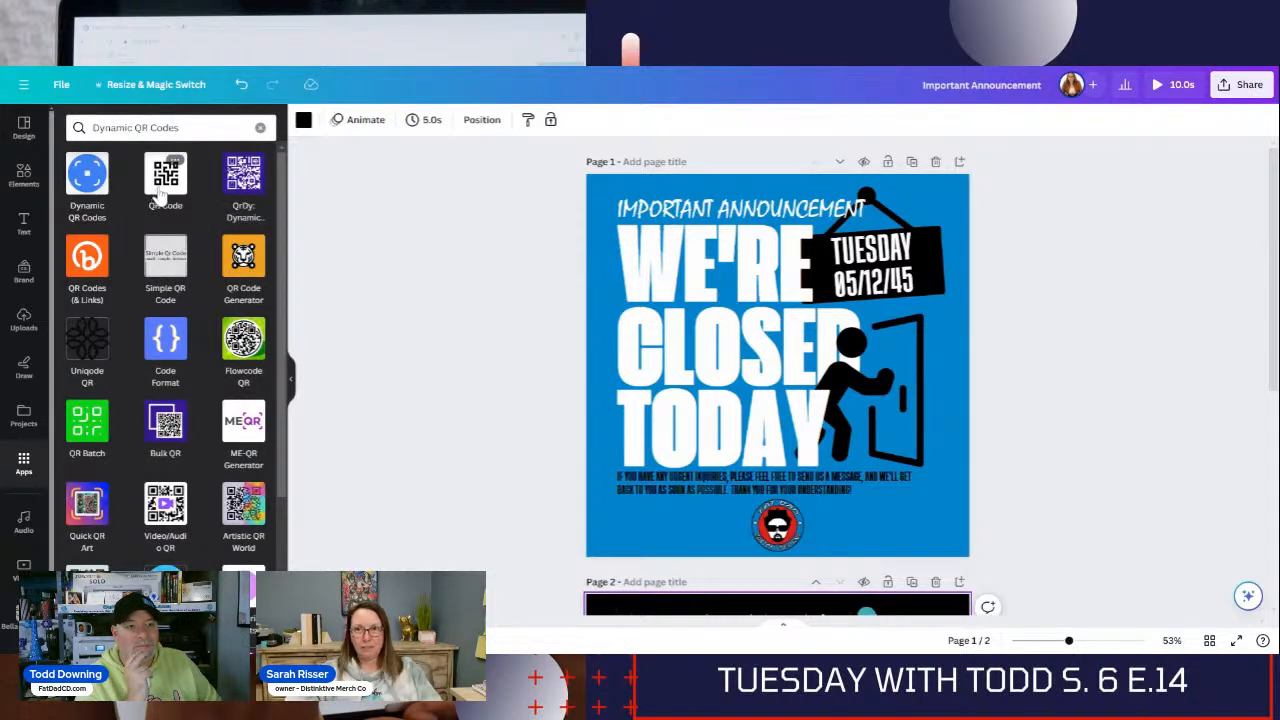
{"action": "left_click", "coordinate": [162, 190]}
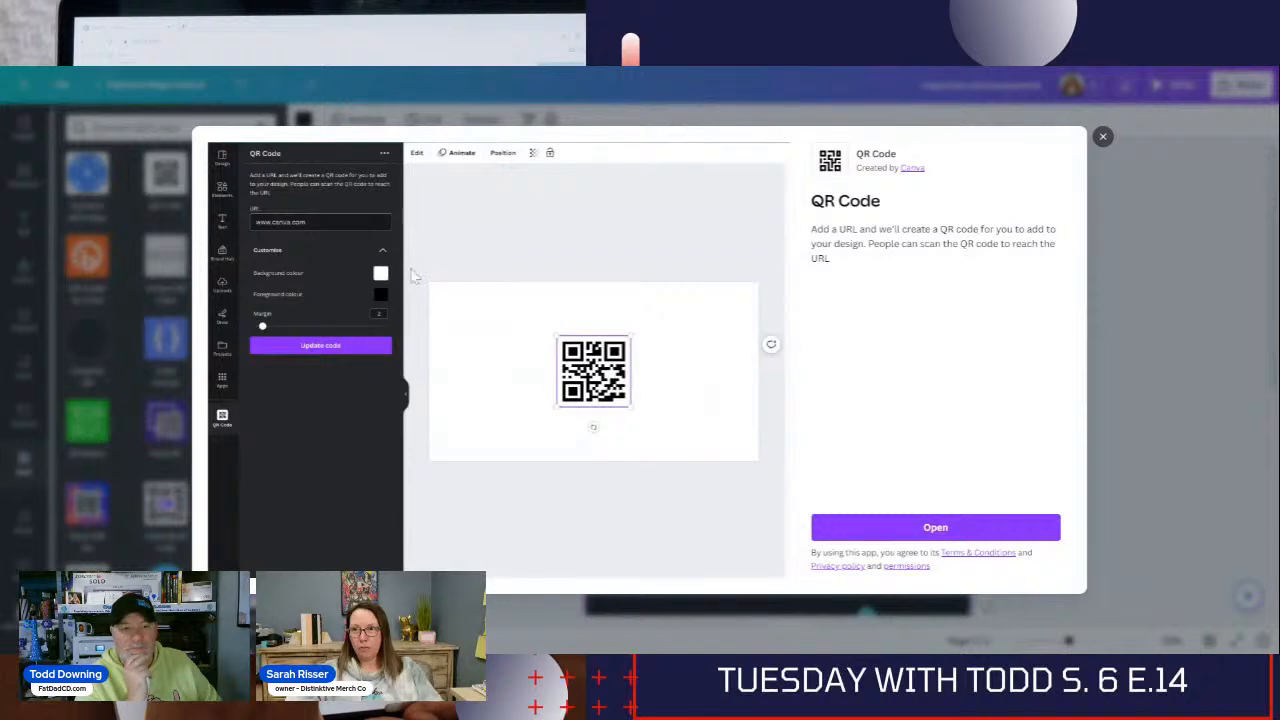
{"action": "left_click", "coordinate": [857, 528]}
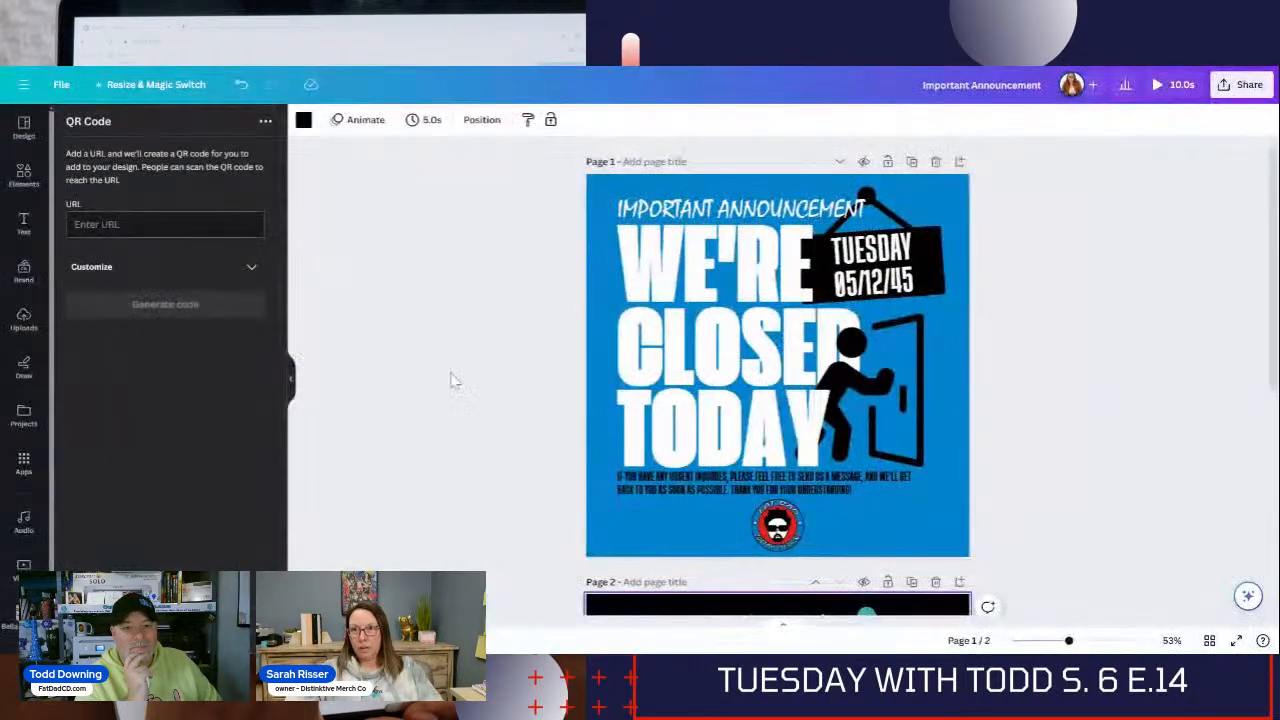
{"action": "scroll", "coordinate": [23, 400], "scroll_direction": "down", "scroll_amount": 2}
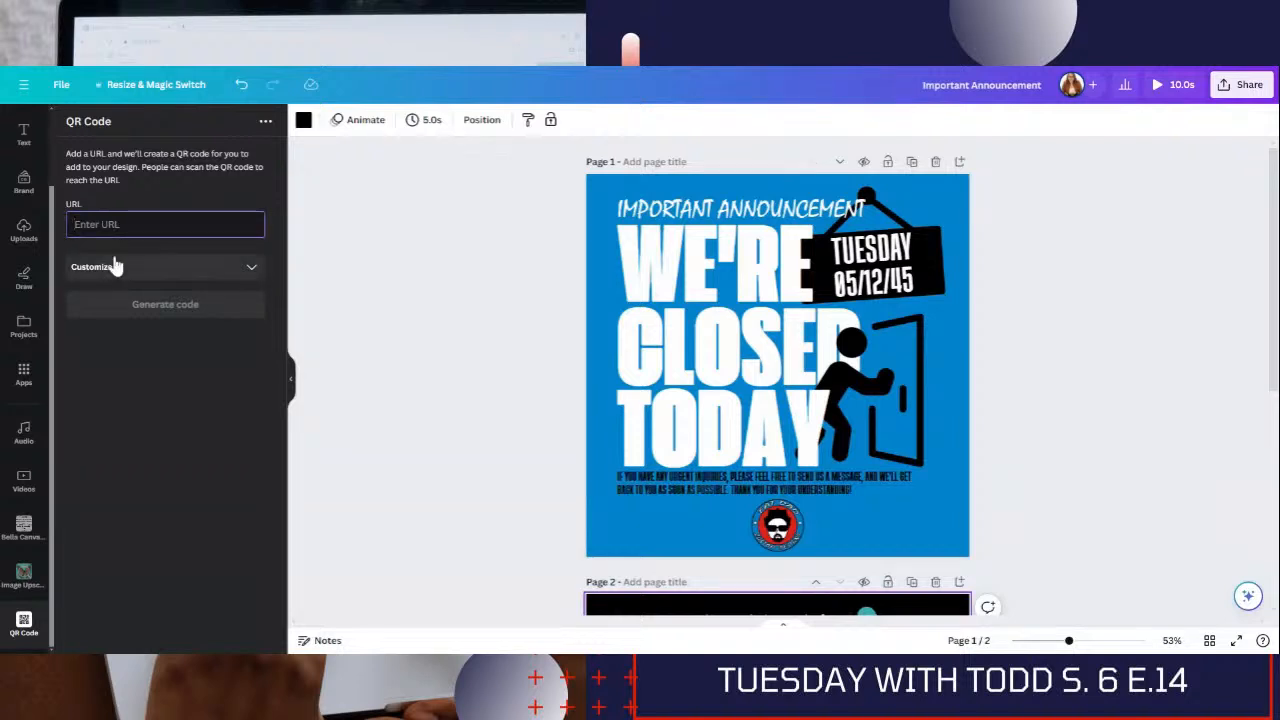
{"action": "type", "text": "https://www.youtube.com/"}
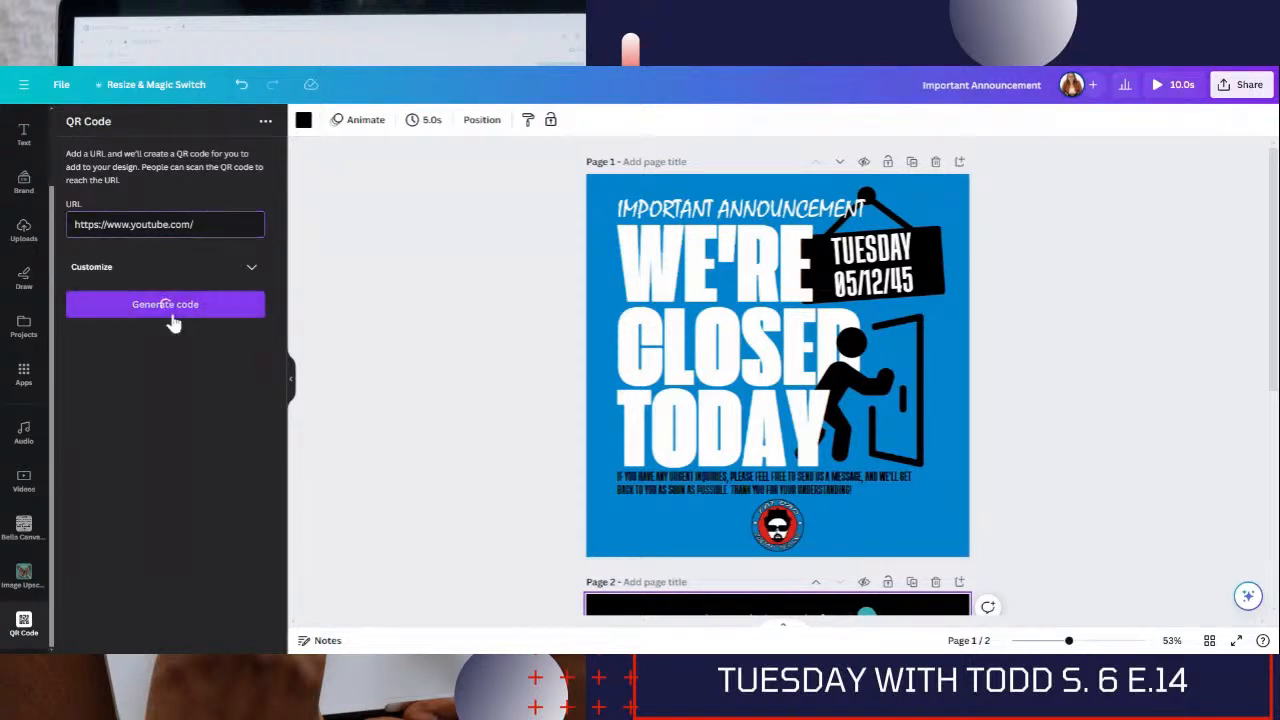
{"action": "left_click", "coordinate": [168, 308]}
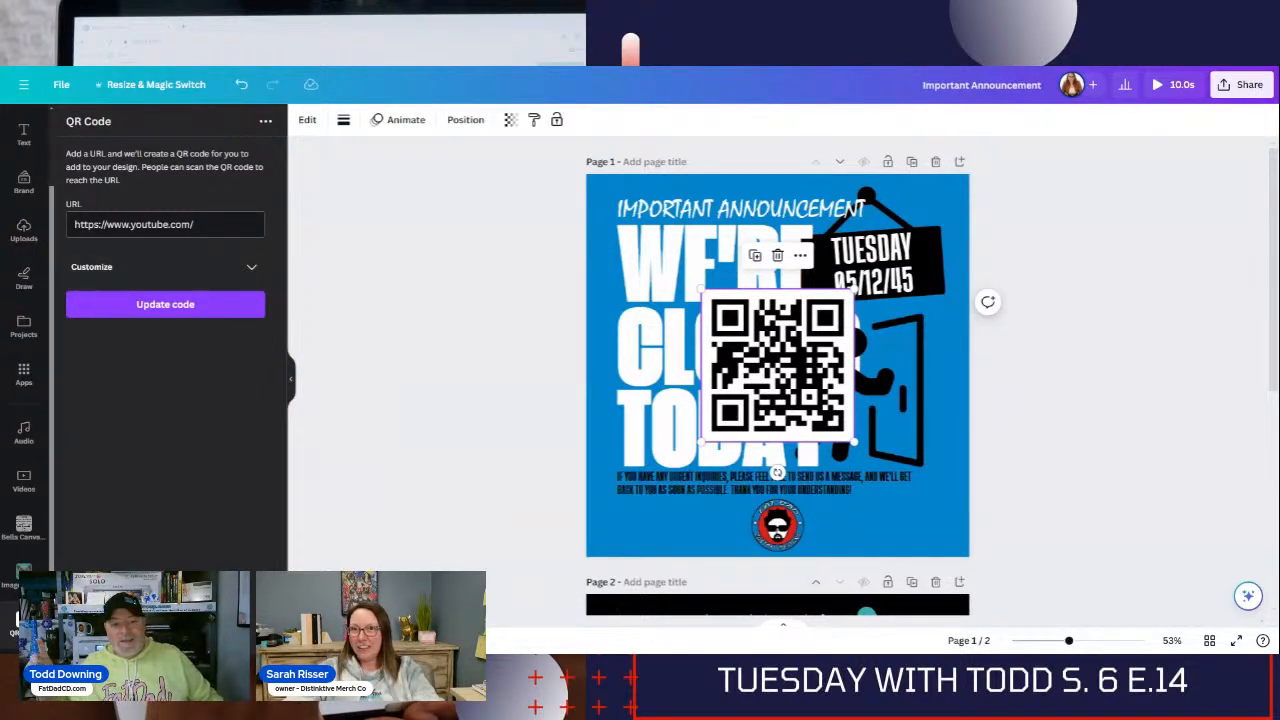
{"action": "left_click_drag", "start_coordinate": [194, 224], "coordinate": [56, 239]}
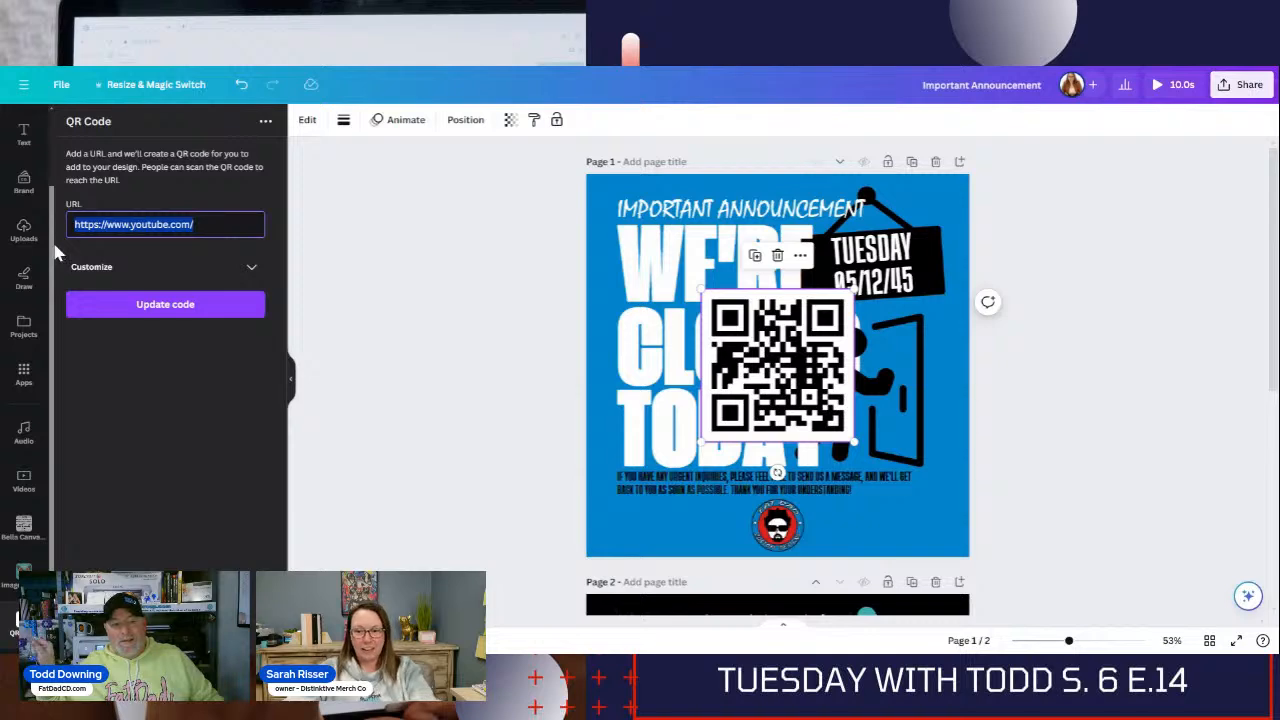
{"action": "key", "text": "BackSpace"}
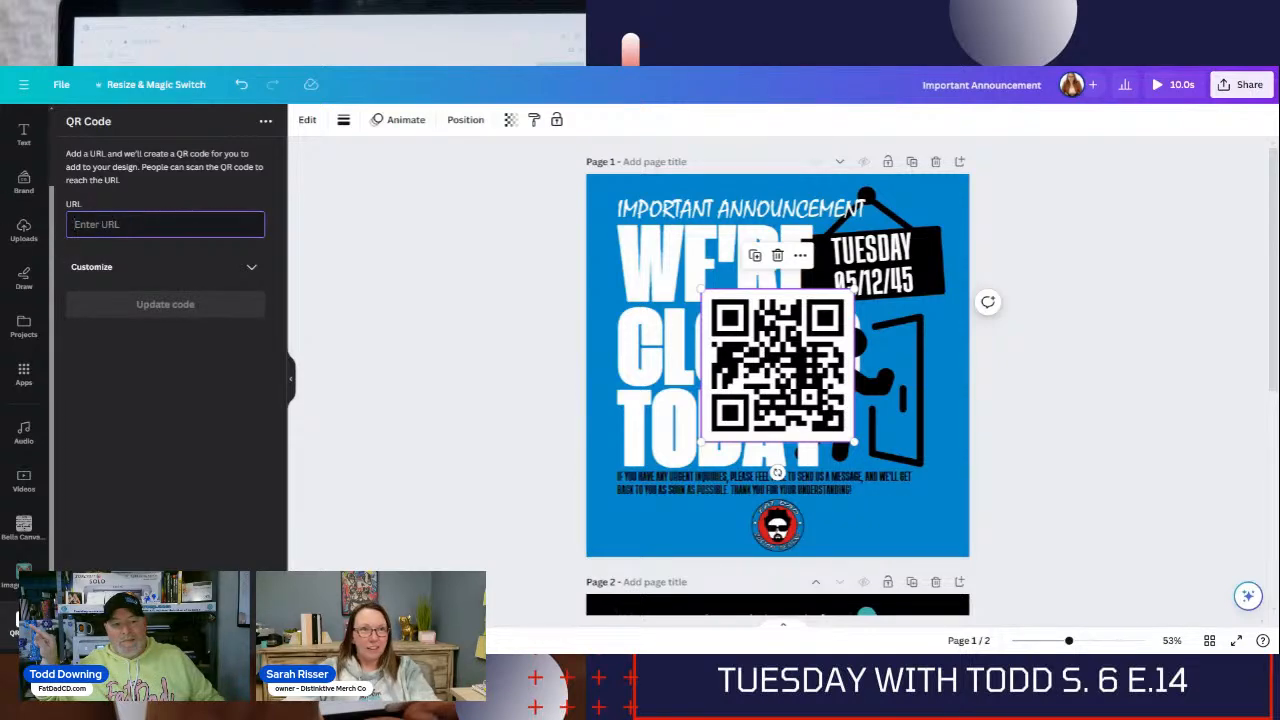
{"action": "type", "text": "https://www.youtube.com/watch?v=IfYY1jb-Kg4"}
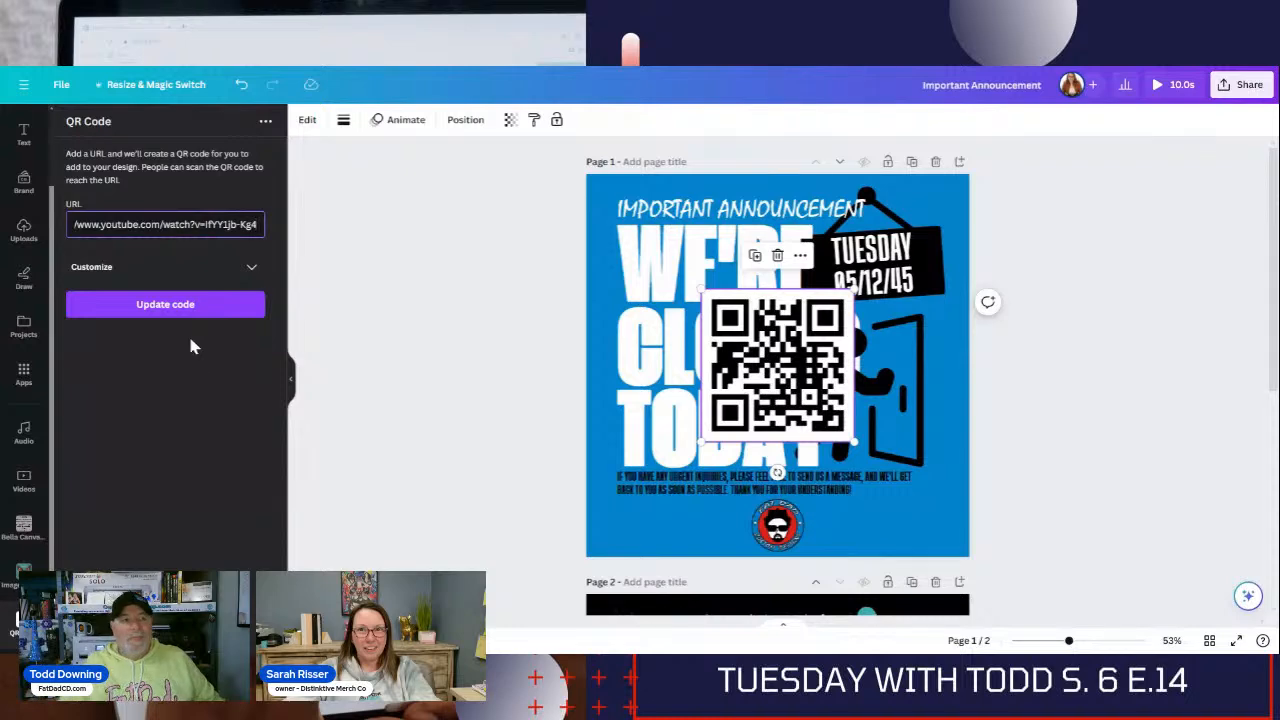
{"action": "left_click", "coordinate": [188, 308]}
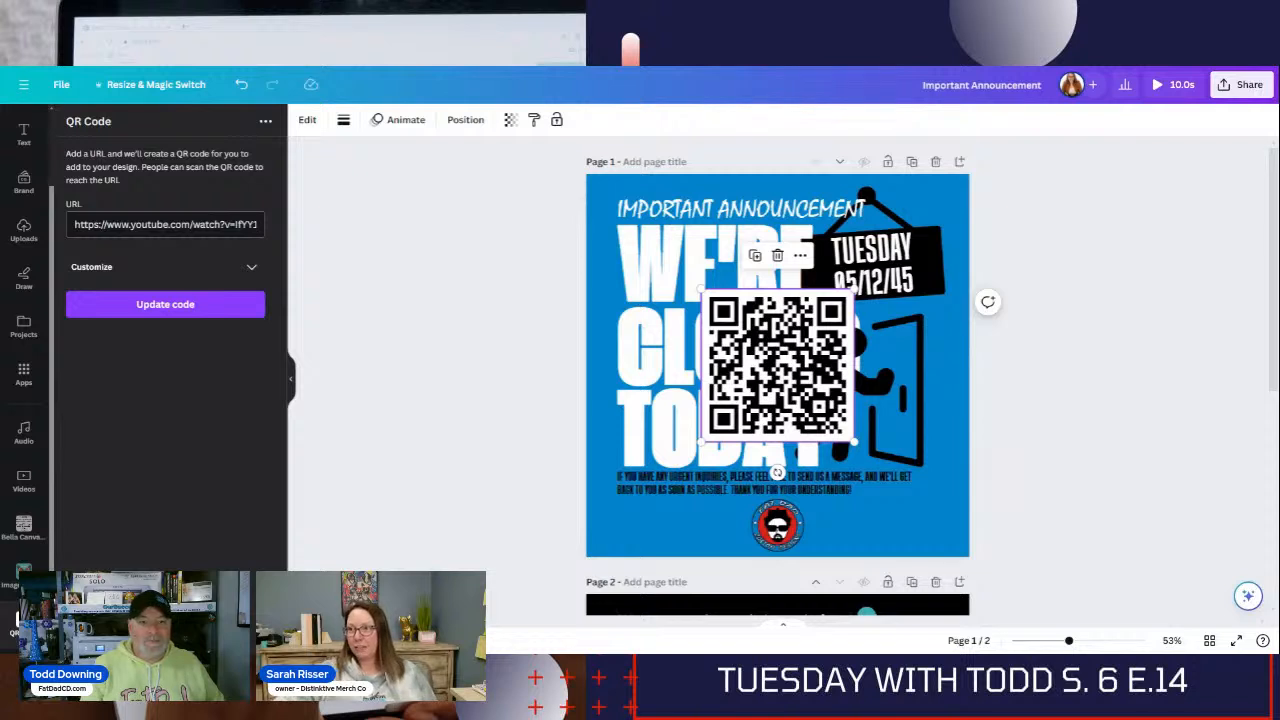
{"action": "left_click_drag", "start_coordinate": [853, 291], "coordinate": [785, 357]}
{"action": "left_click_drag", "start_coordinate": [755, 408], "coordinate": [912, 502]}
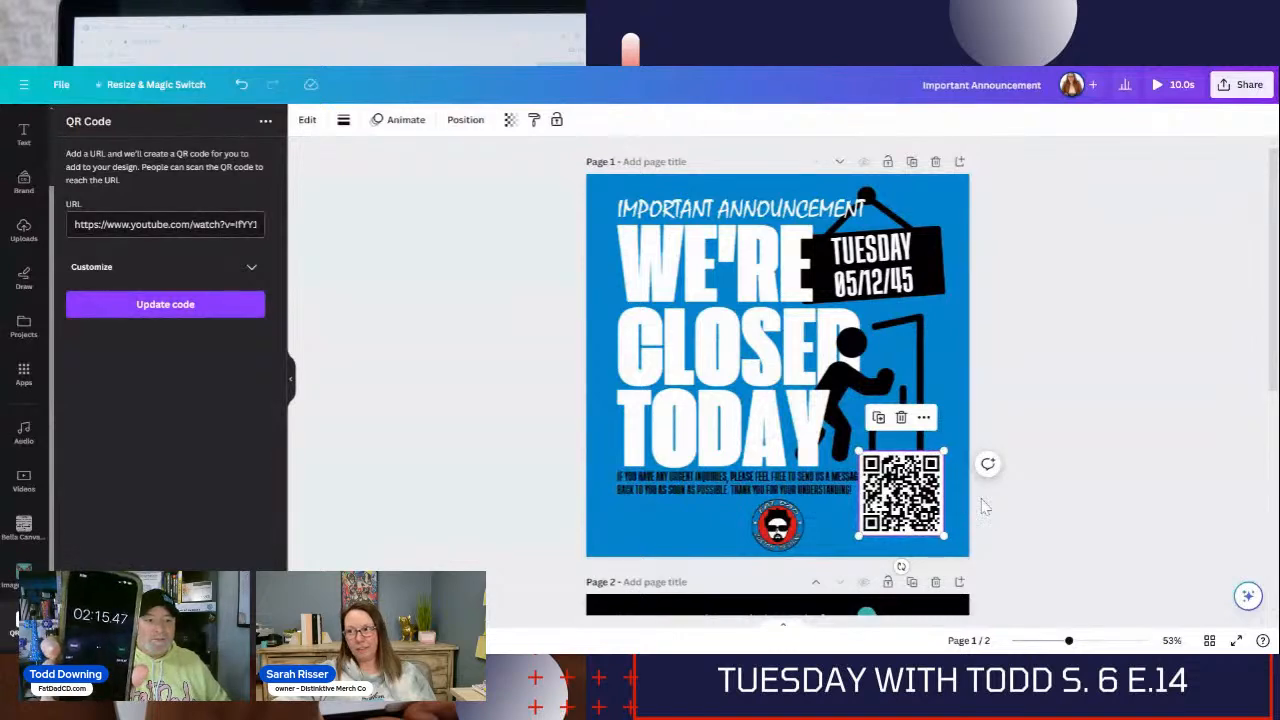